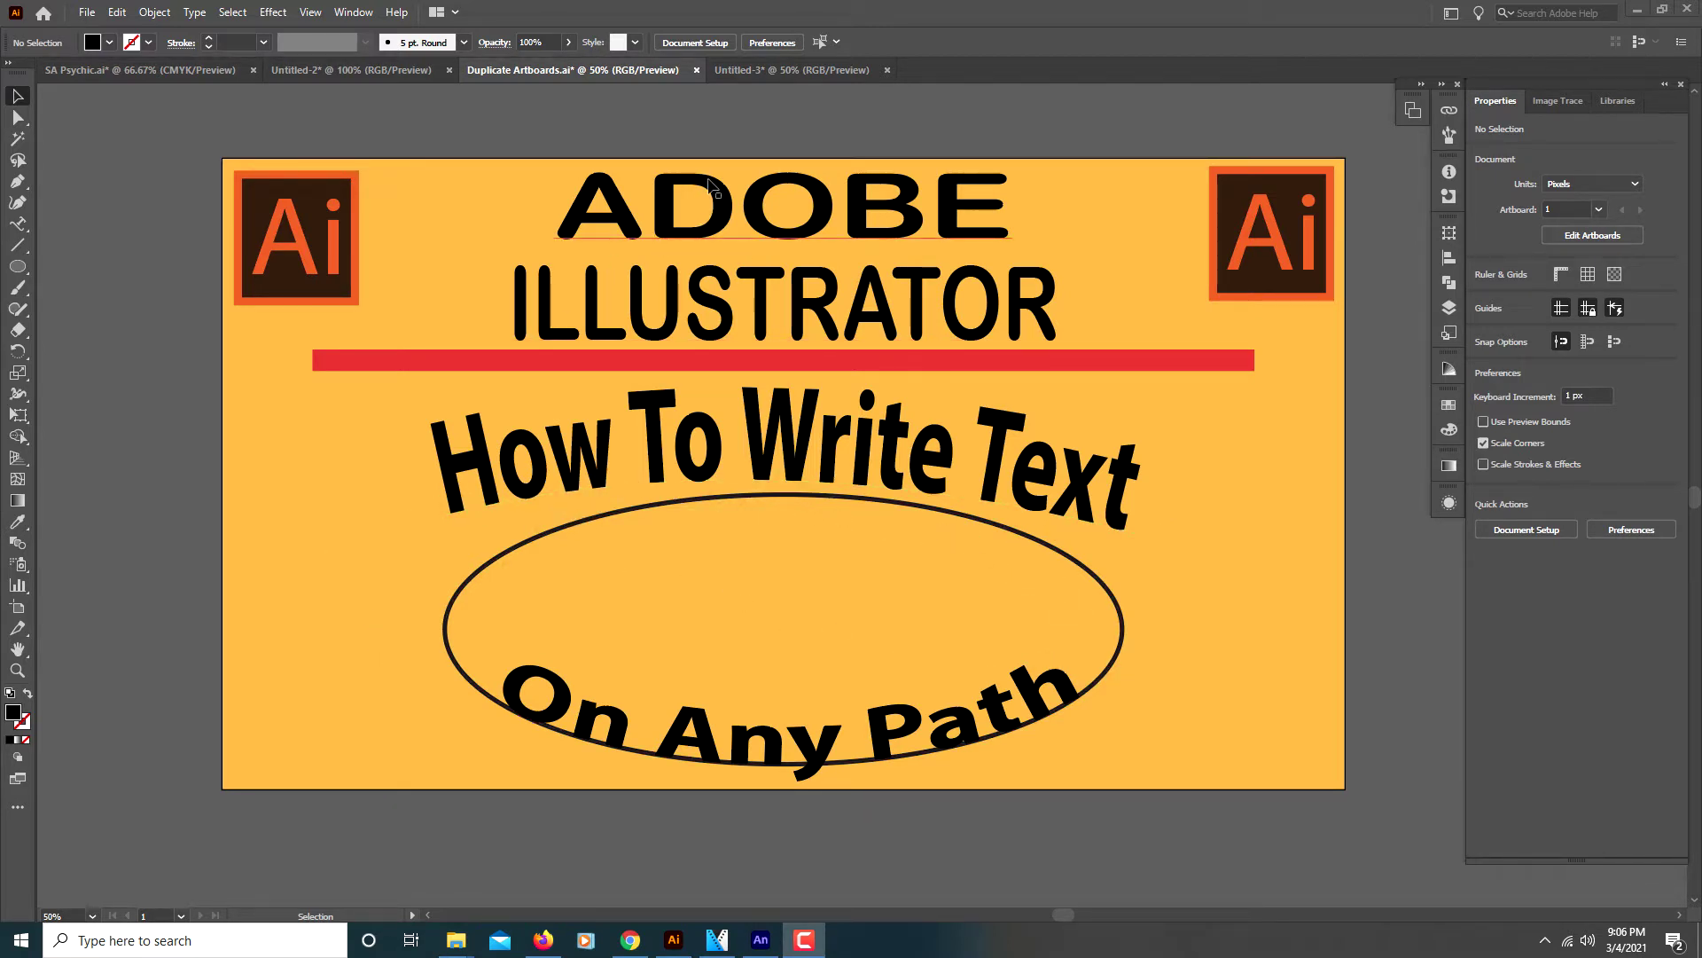
# In the Untitled-3 document, draw an upward-arching open path about 1305 px wide across the artboard with the Pen tool.
pyautogui.click(758, 71)
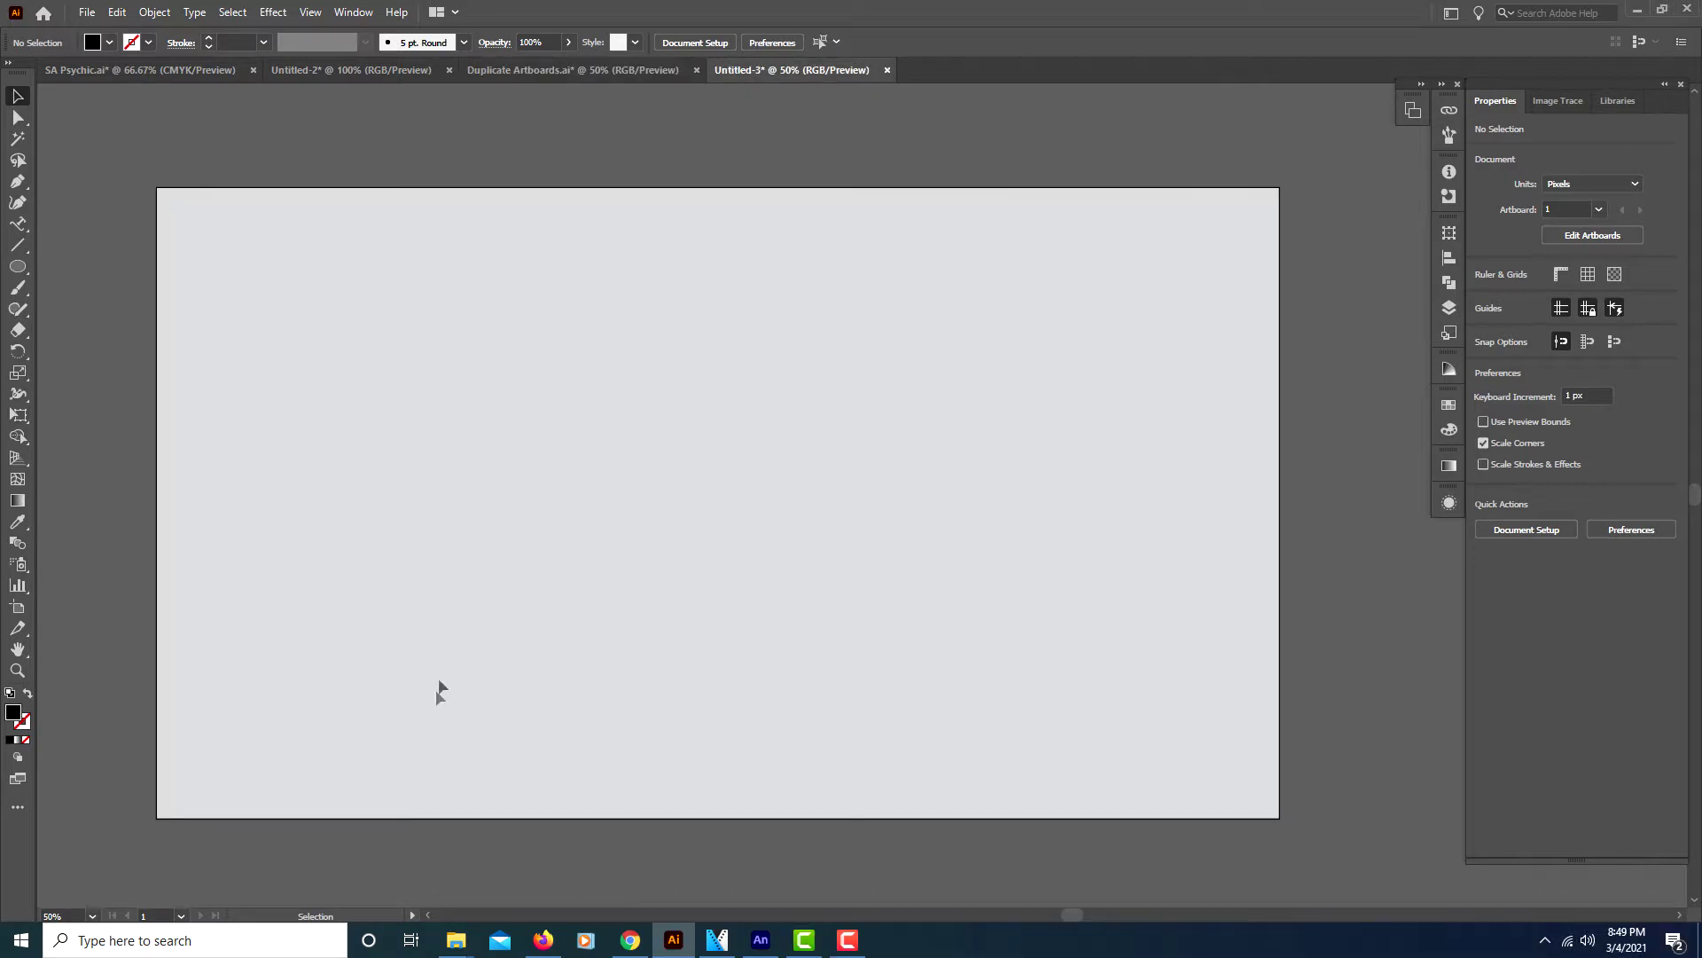
pyautogui.click(17, 182)
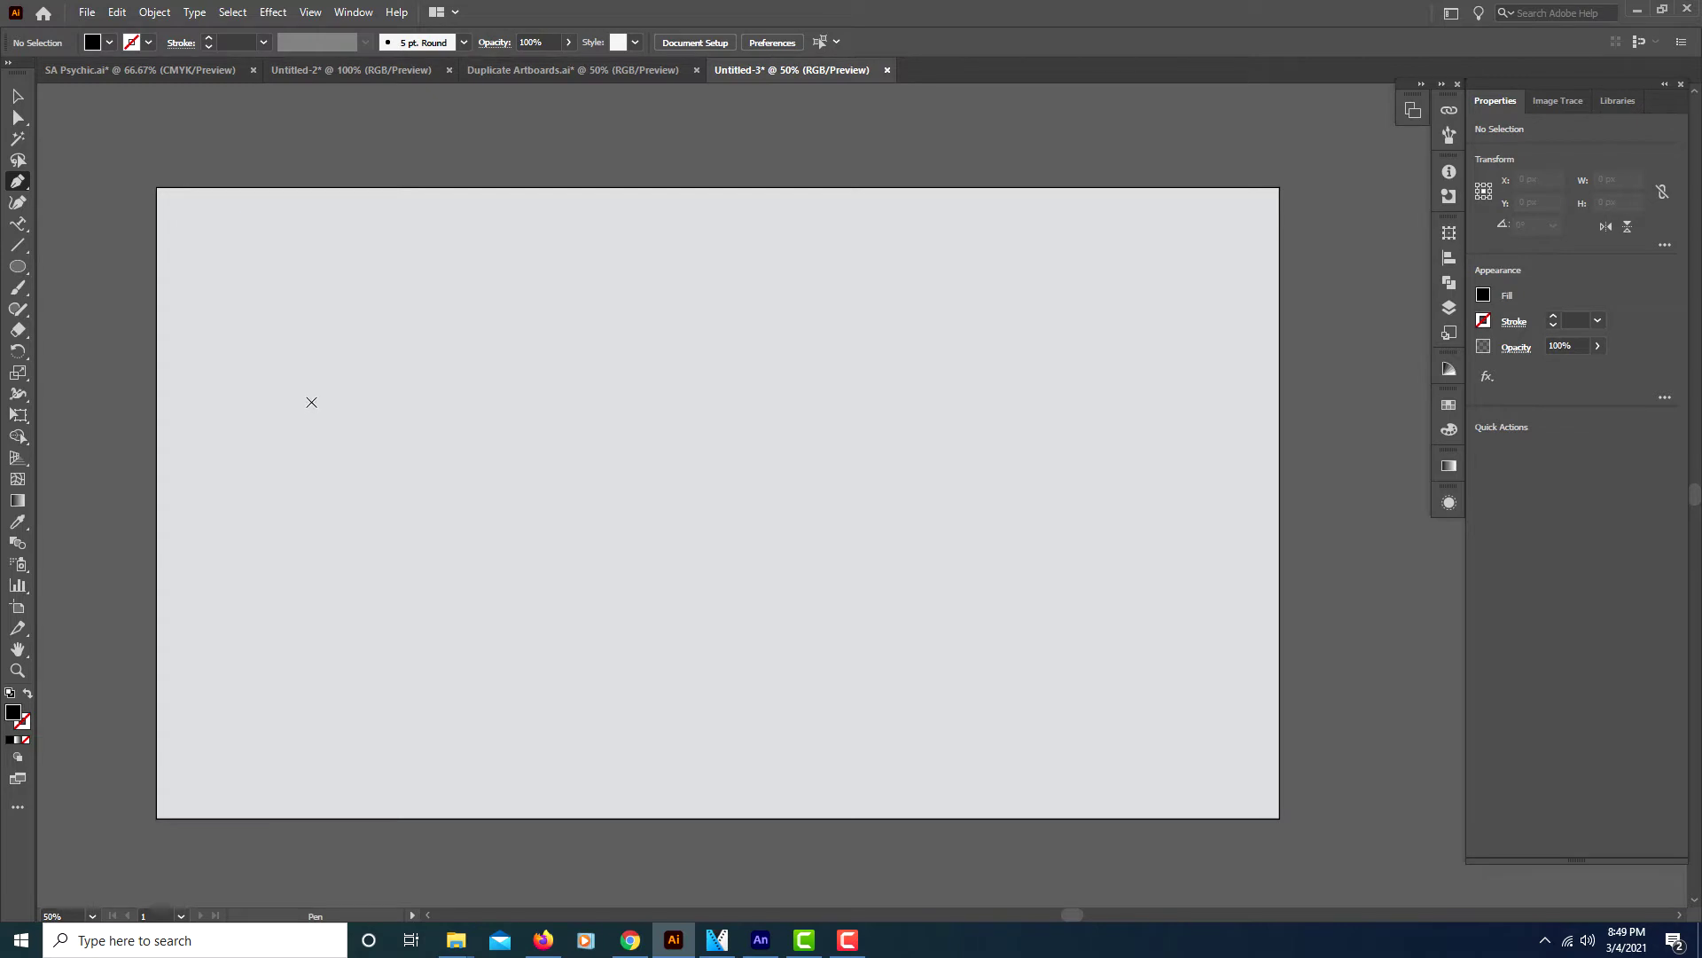
pyautogui.click(305, 457)
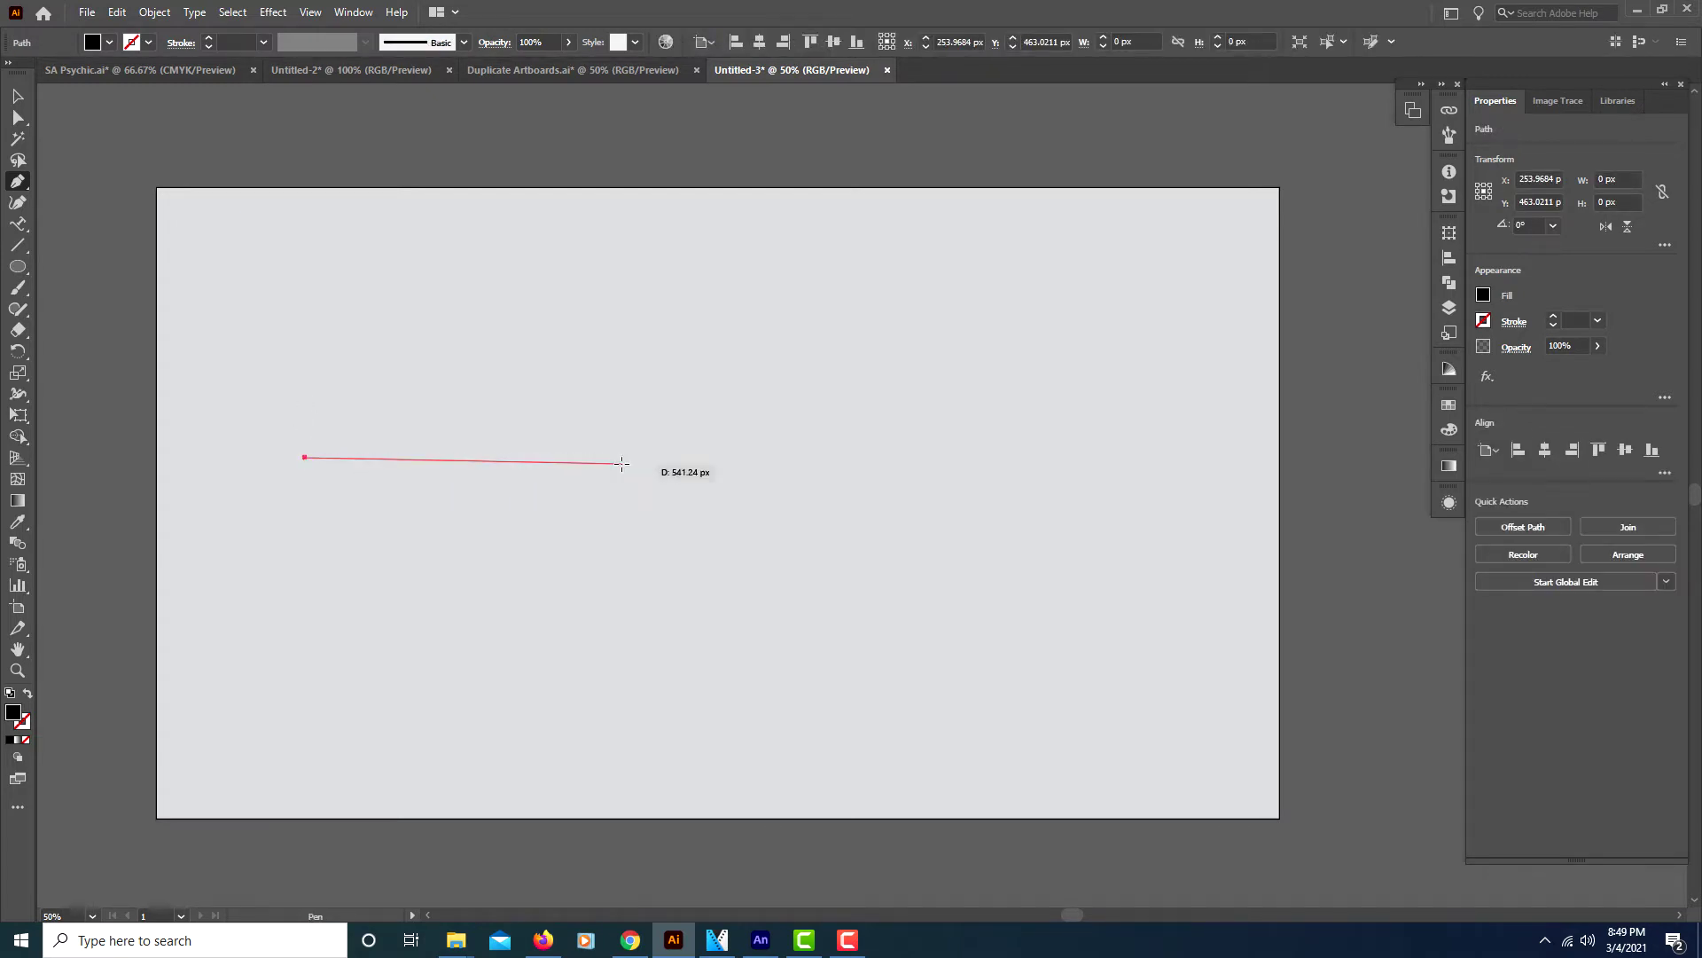
pyautogui.click(1069, 458)
pyautogui.moveTo(1068, 459); pyautogui.dragTo(1488, 672)
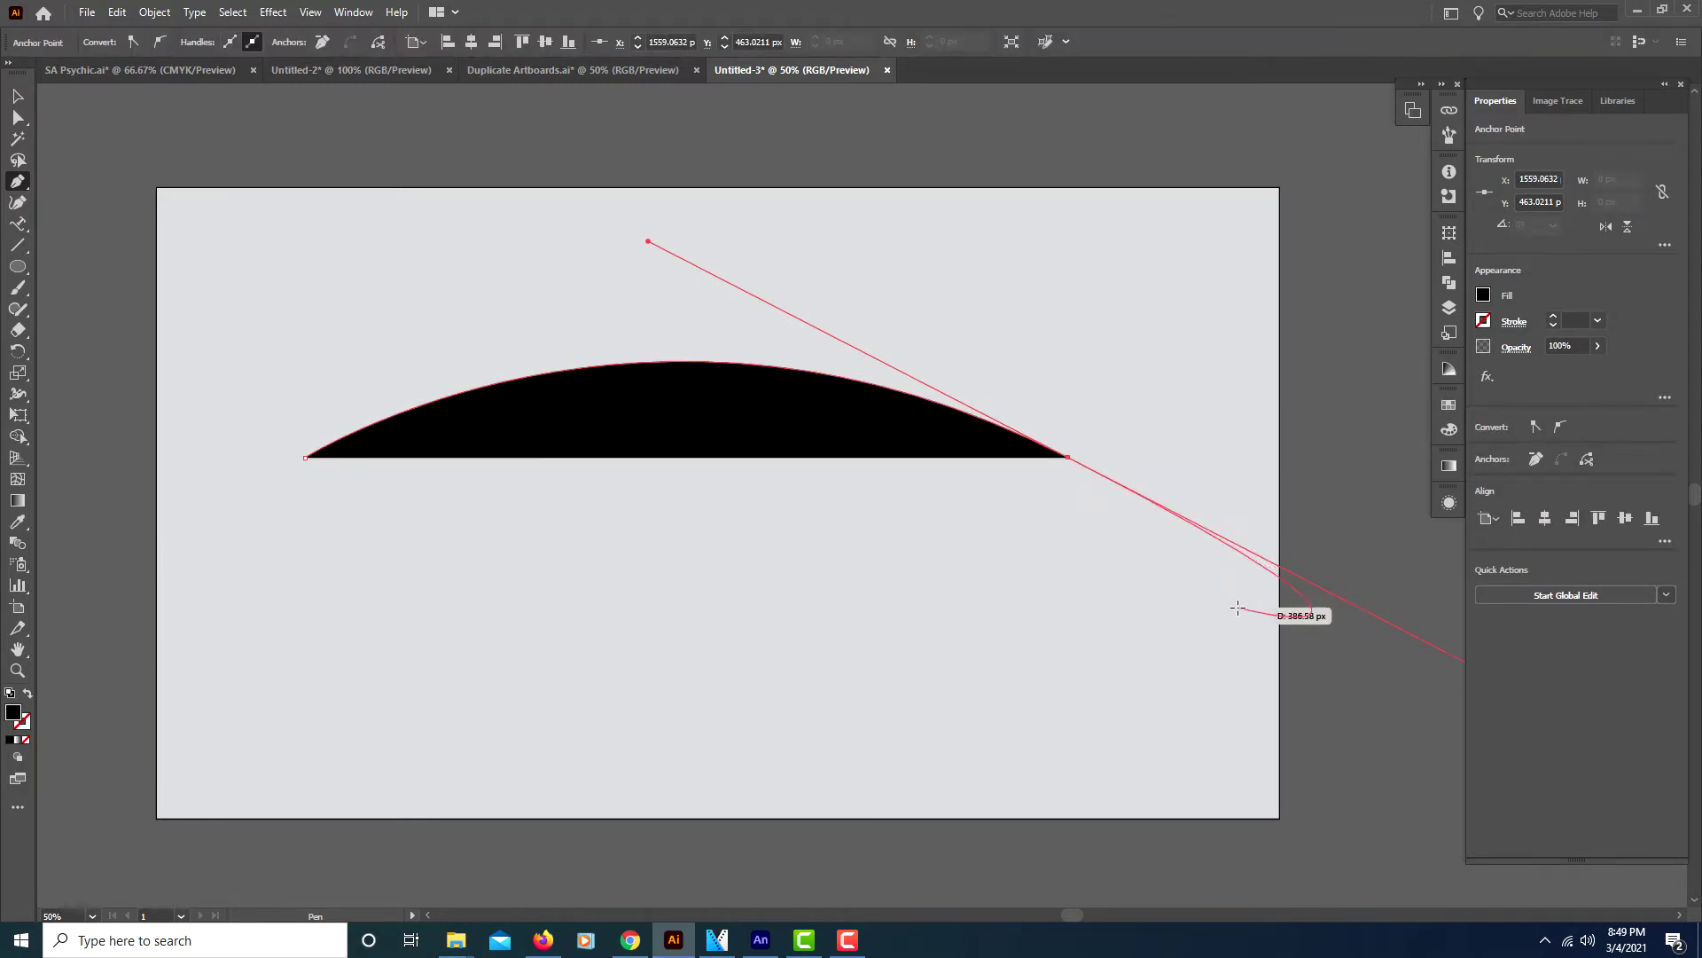
pyautogui.press('Escape')
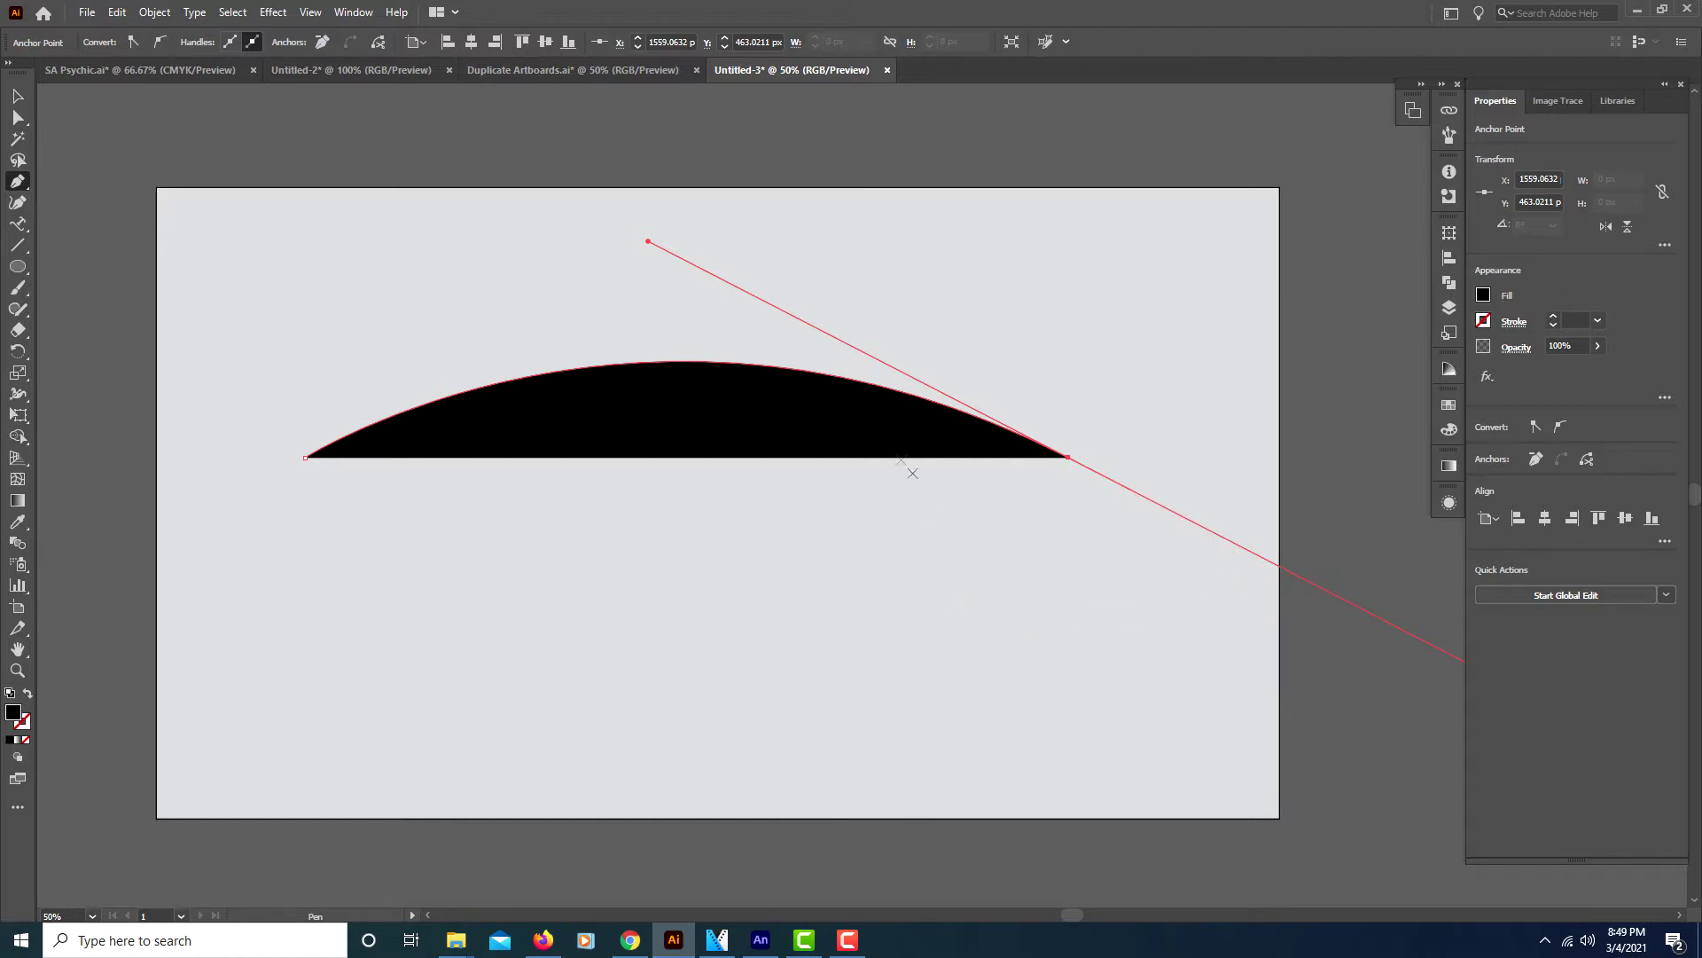
# Remove the arched path's fill and give it a 5 pt stroke.
pyautogui.click(1482, 296)
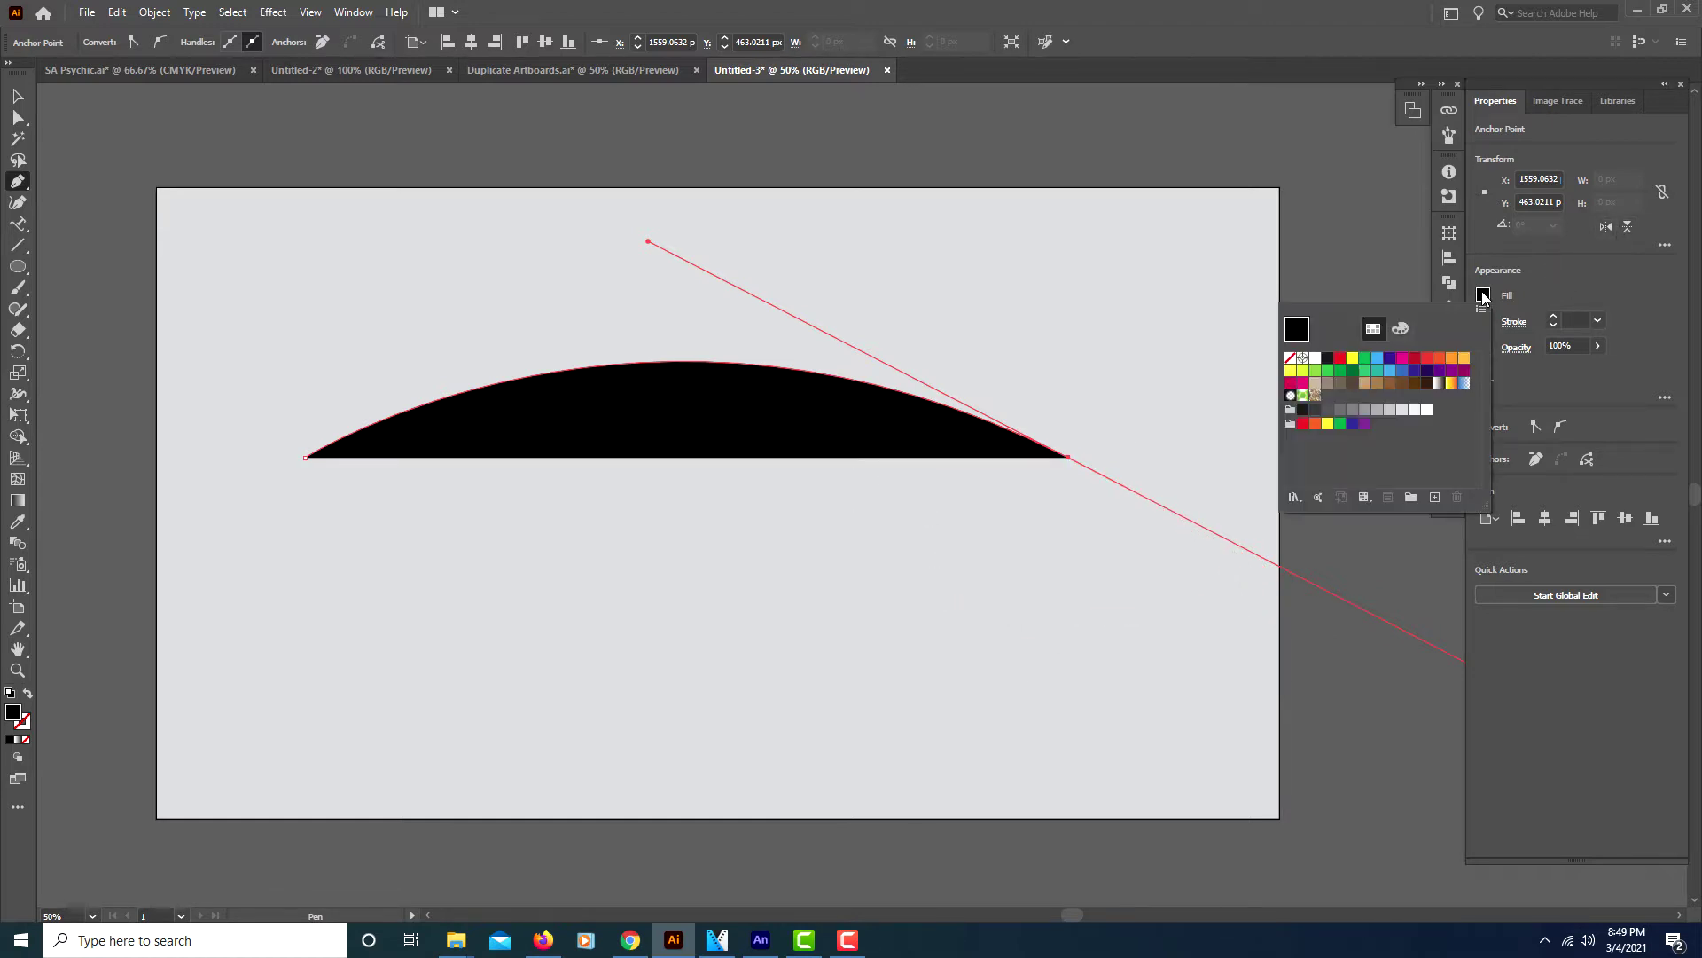
pyautogui.click(1291, 360)
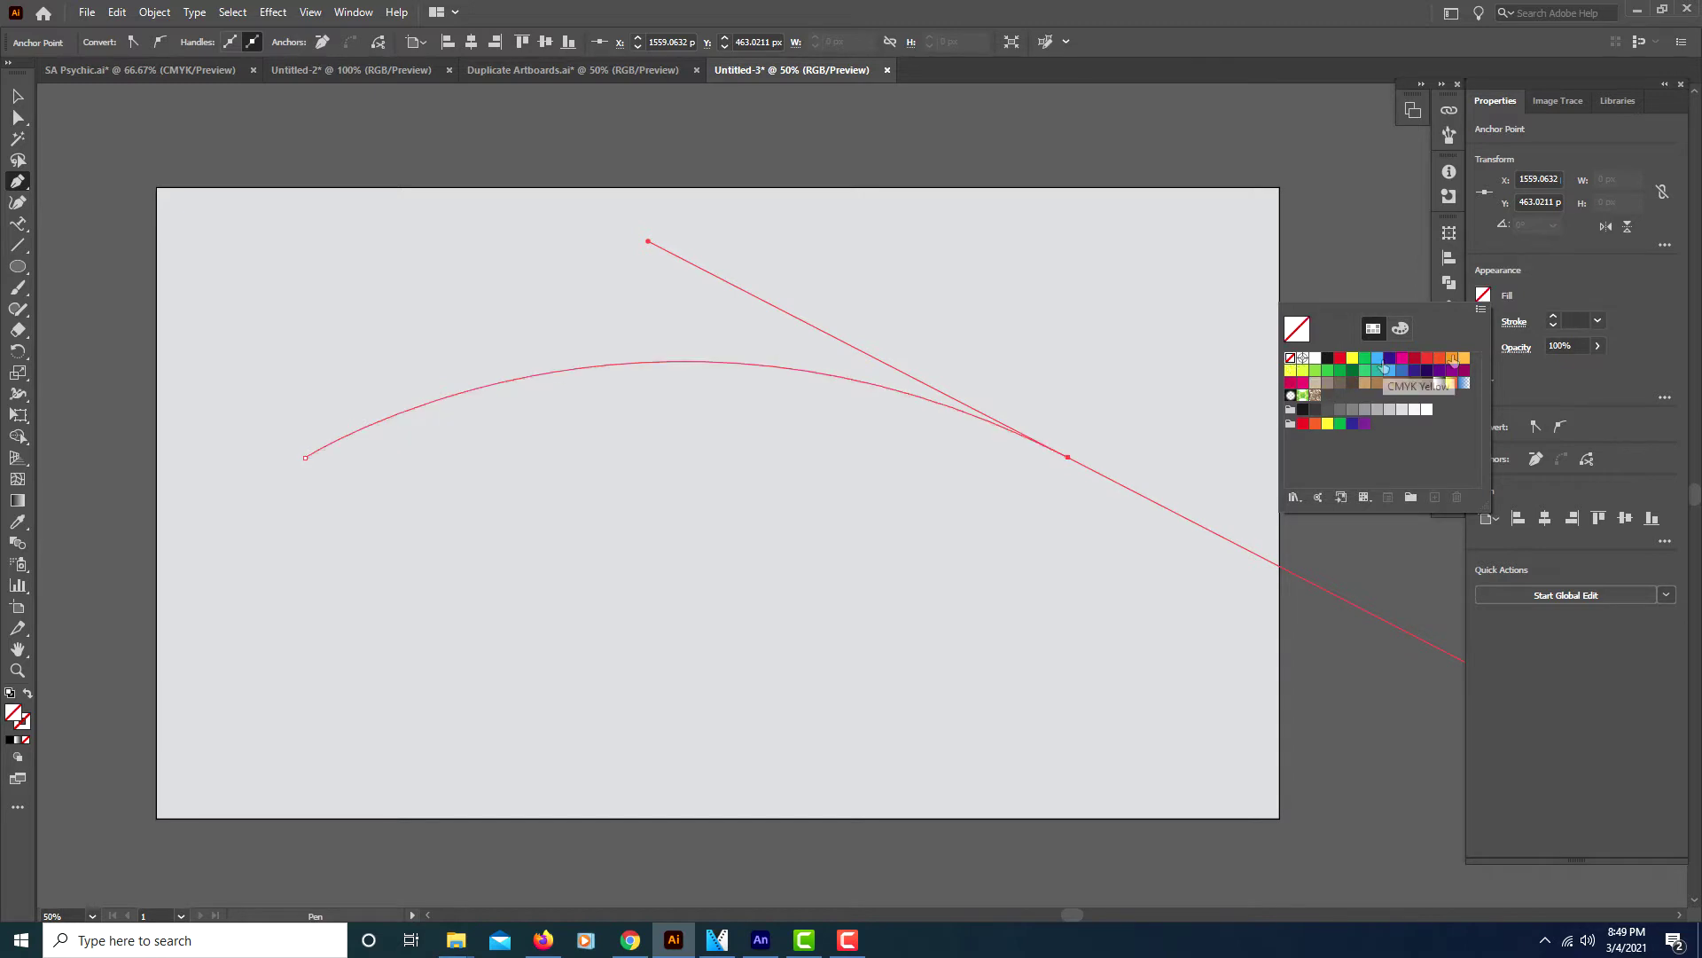
pyautogui.click(1553, 317)
pyautogui.click(1554, 318)
pyautogui.click(1554, 318)
pyautogui.click(1554, 318)
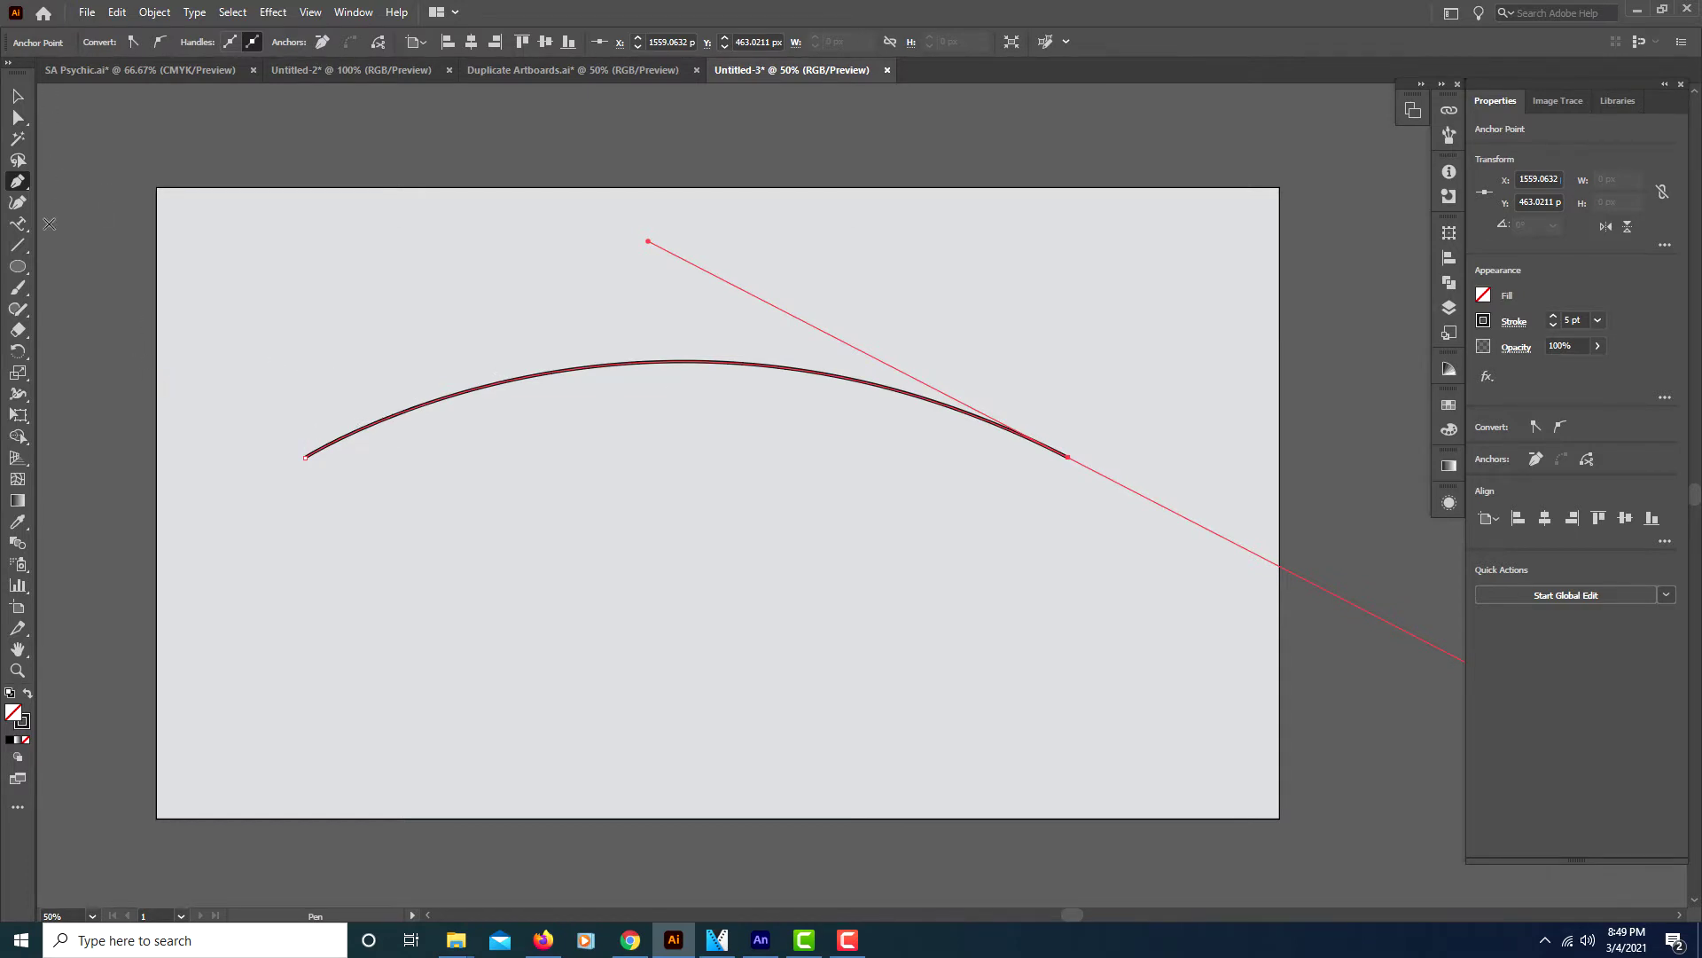
# Place text on the arched path with the Type on a Path tool, reading "HOW TO TYPE ON A PATH".
pyautogui.moveTo(29, 229); pyautogui.dragTo(66, 222)
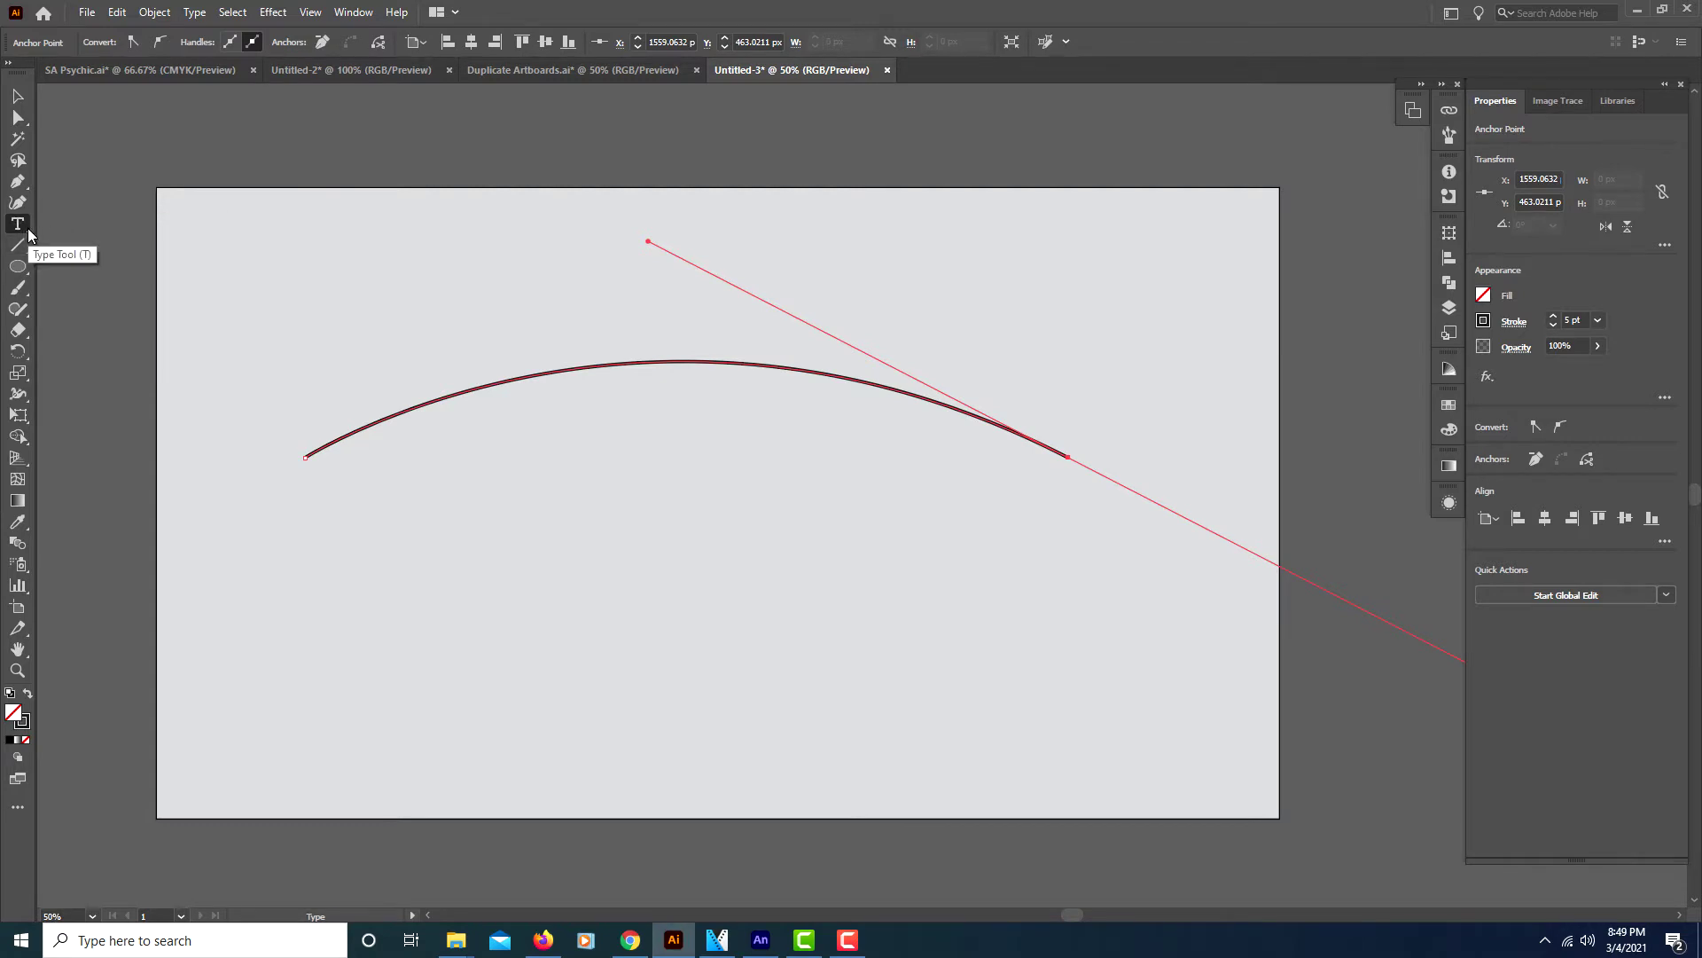
pyautogui.moveTo(29, 228); pyautogui.dragTo(29, 229)
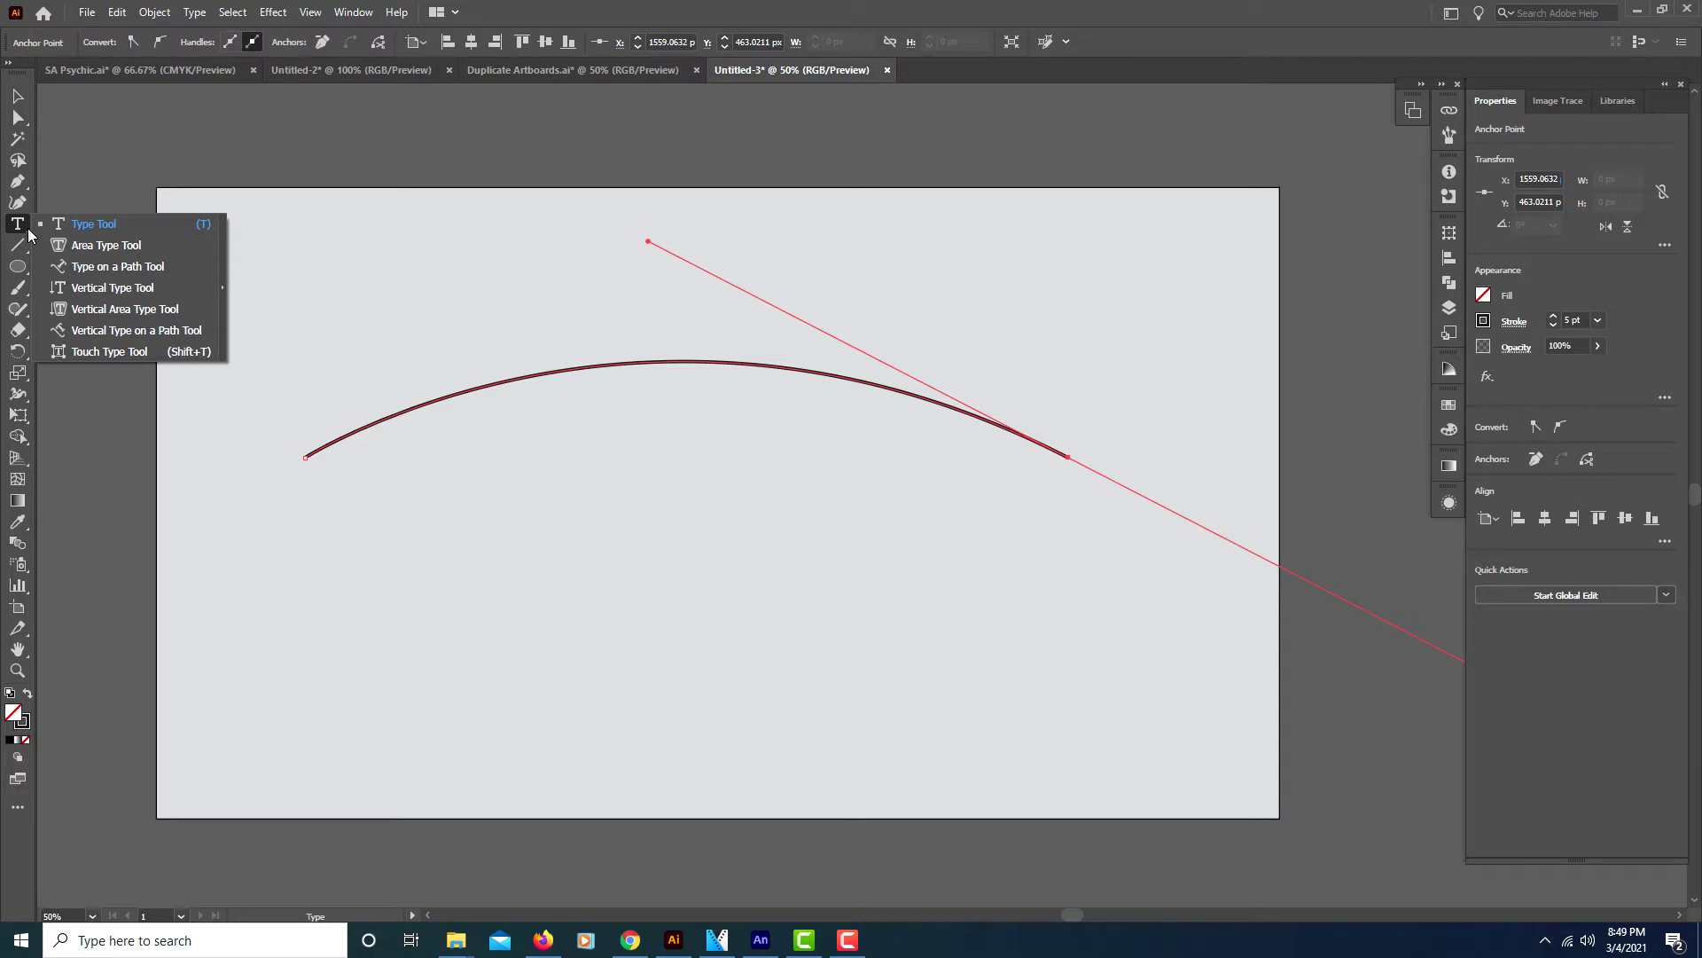
pyautogui.moveTo(28, 232); pyautogui.dragTo(92, 274)
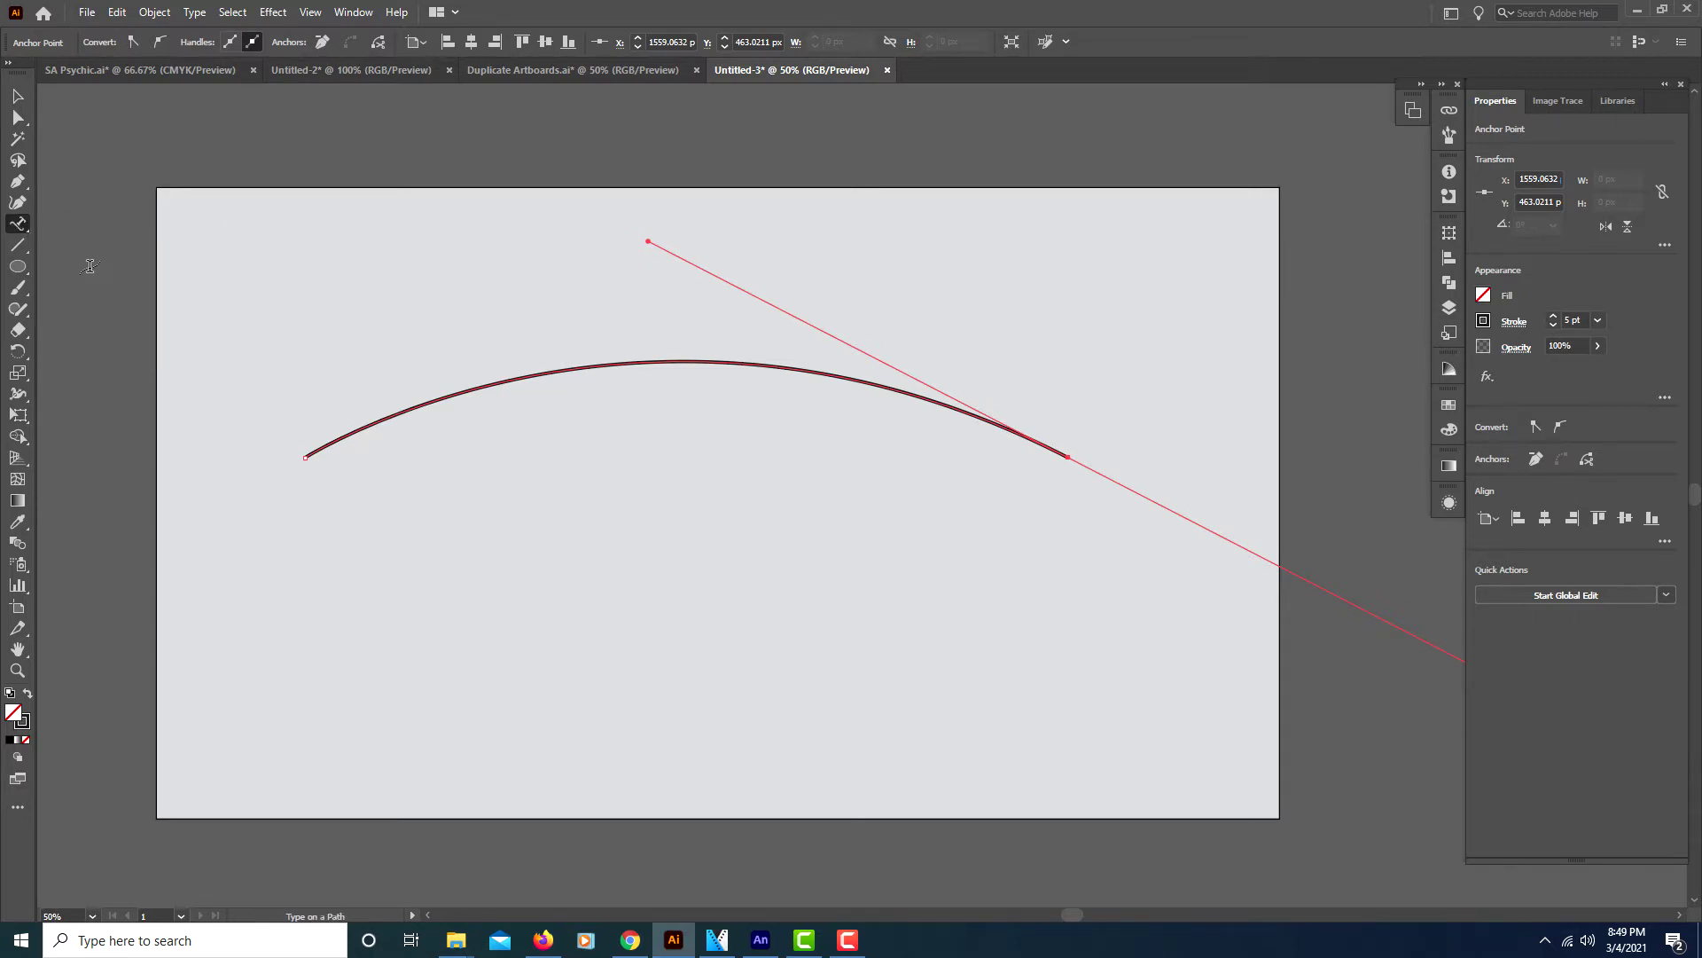
pyautogui.click(327, 443)
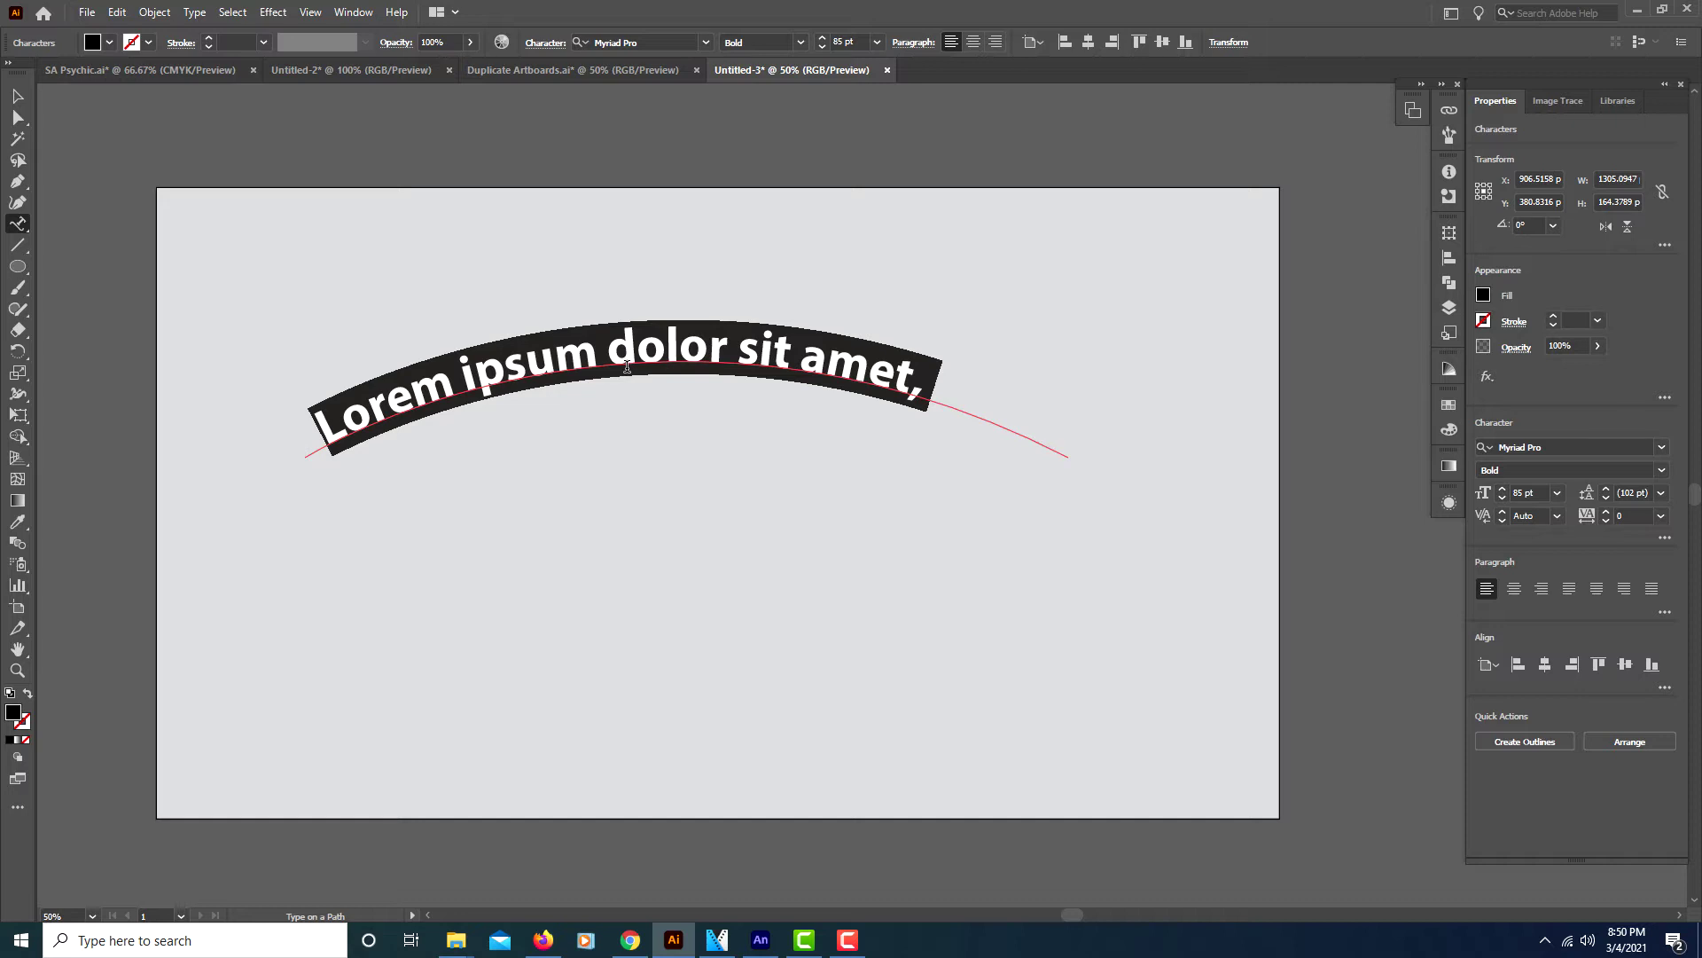
pyautogui.write('hO')
pyautogui.press('BackSpace')
pyautogui.press('BackSpace')
pyautogui.write('HOW TO ')
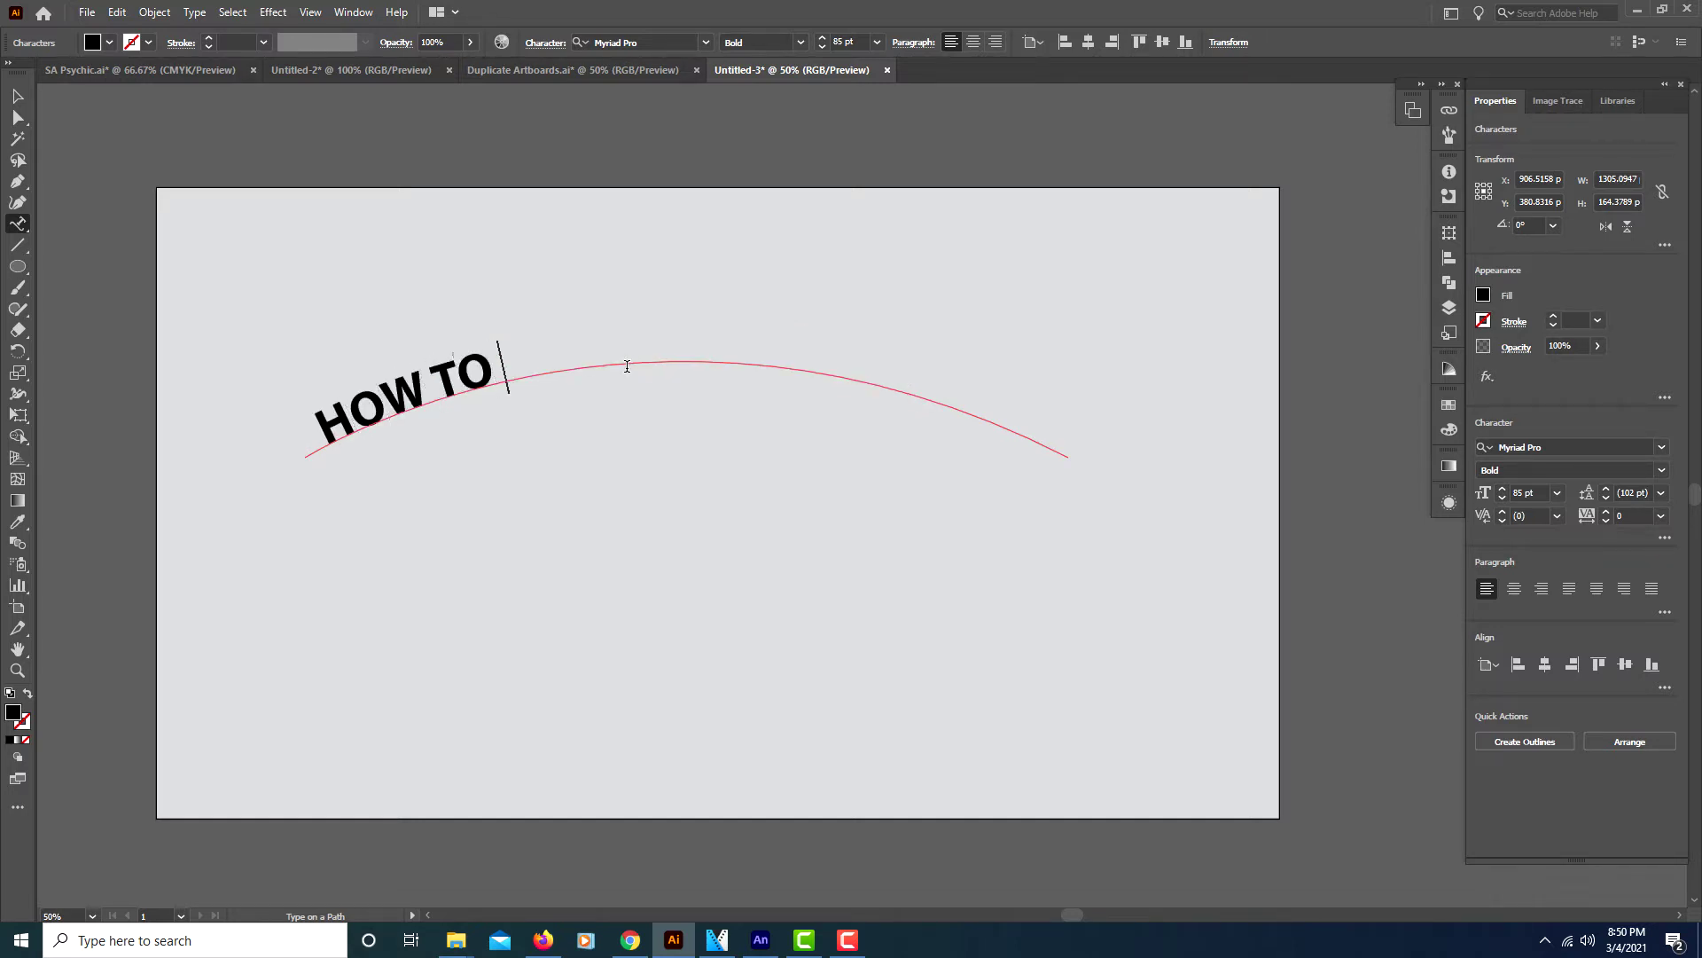
pyautogui.write('TYPE O')
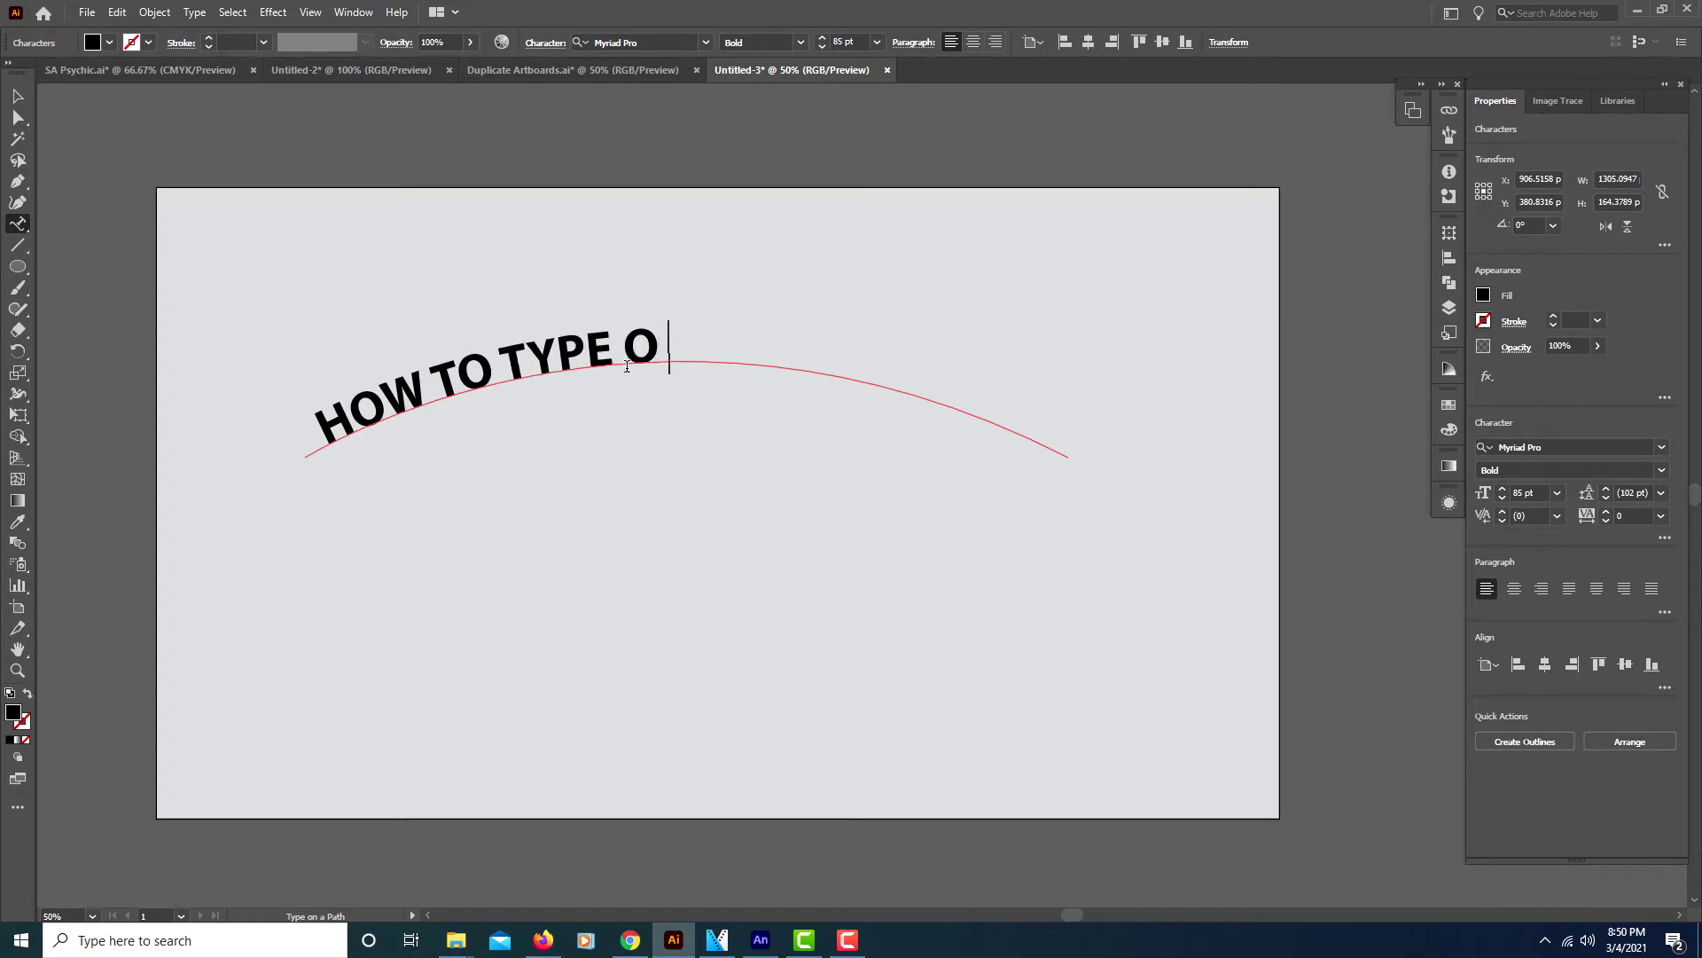
pyautogui.write('N A PATH')
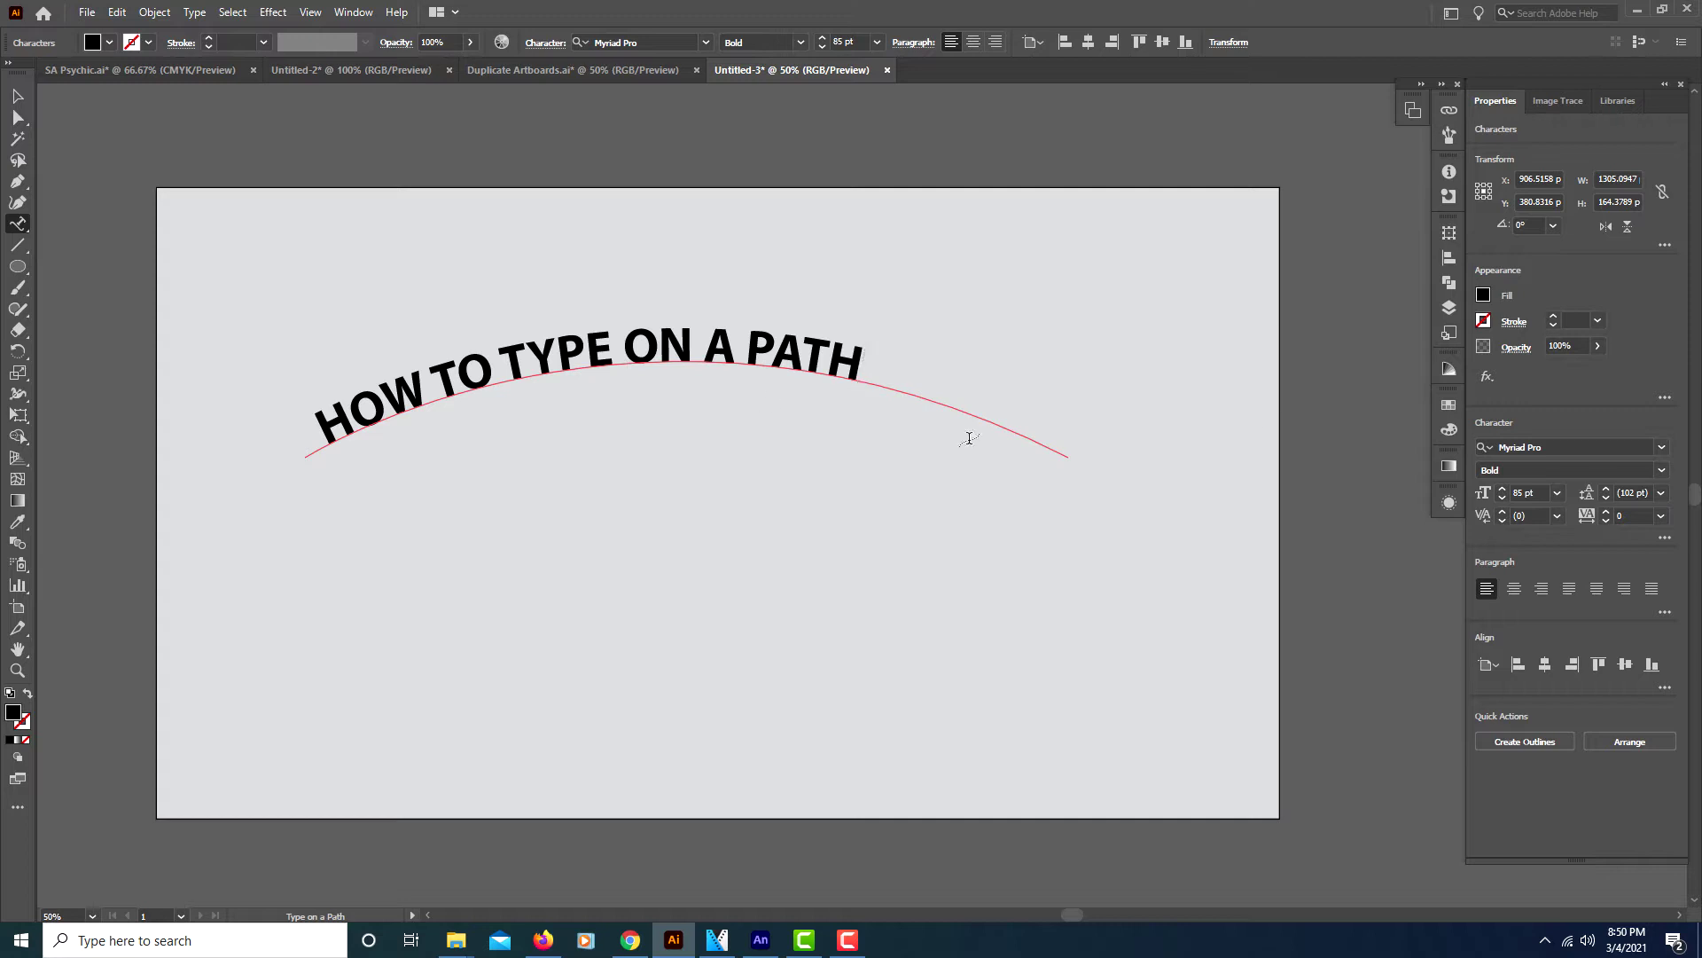
# Try to set the path text's font size to 95 pt, and look over the available fonts without choosing one.
pyautogui.doubleClick(1519, 493)
pyautogui.write('95')
pyautogui.press('Return')
pyautogui.click(1662, 452)
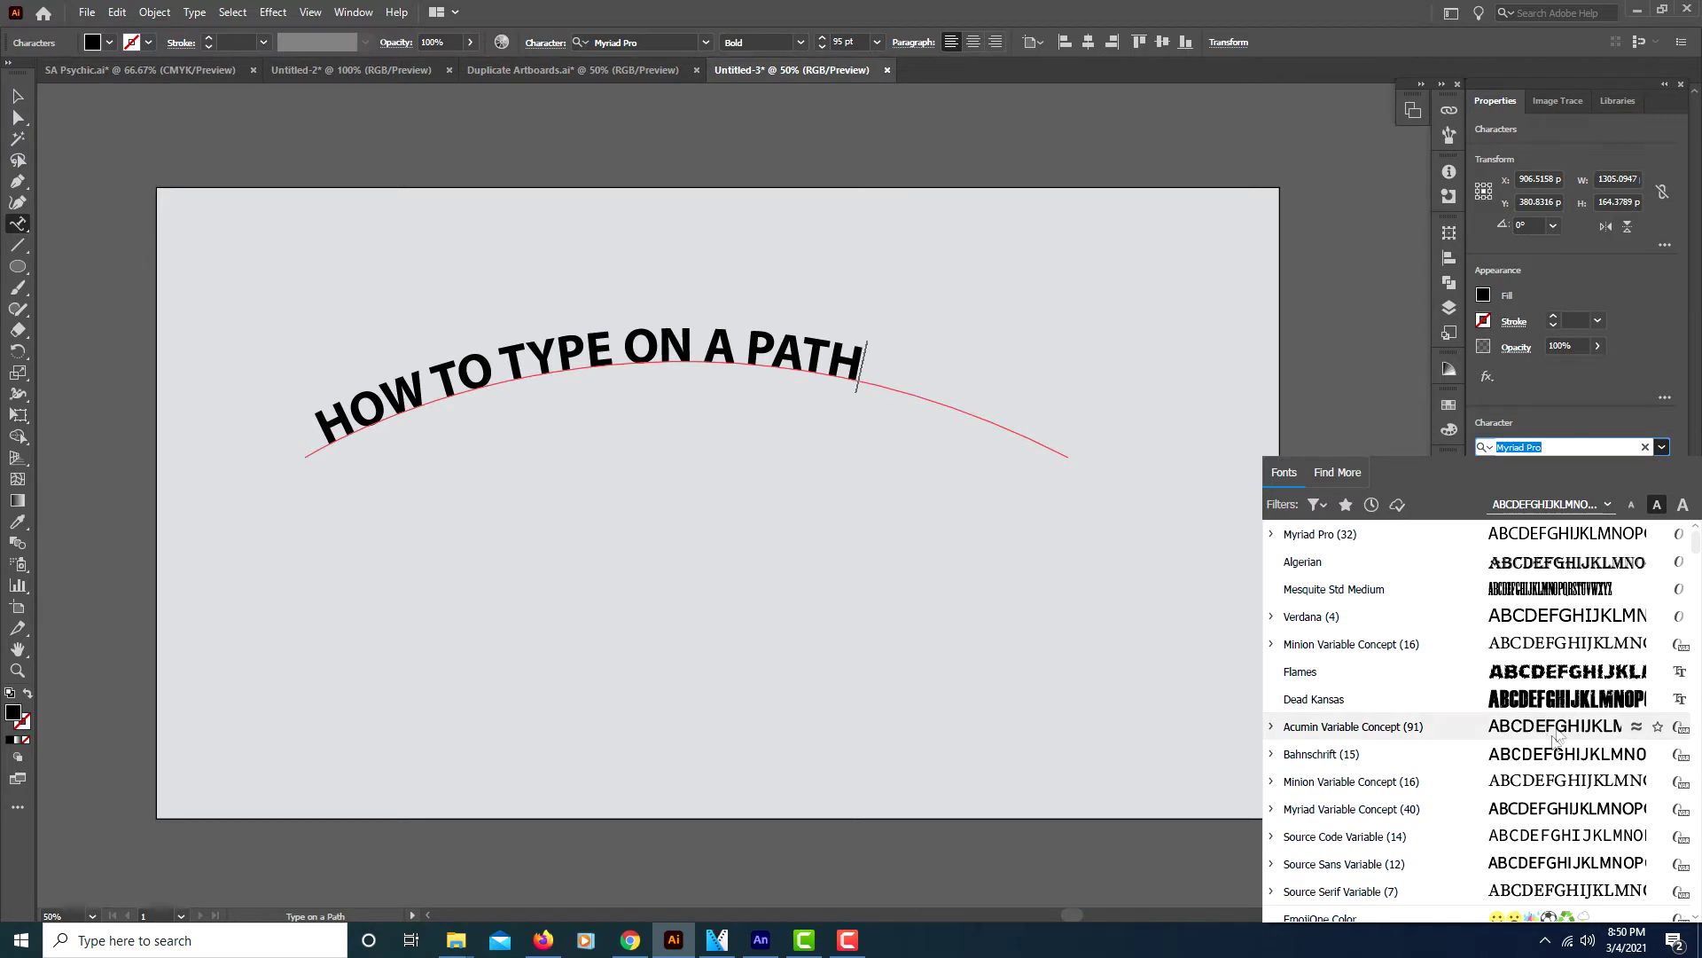
pyautogui.click(1577, 418)
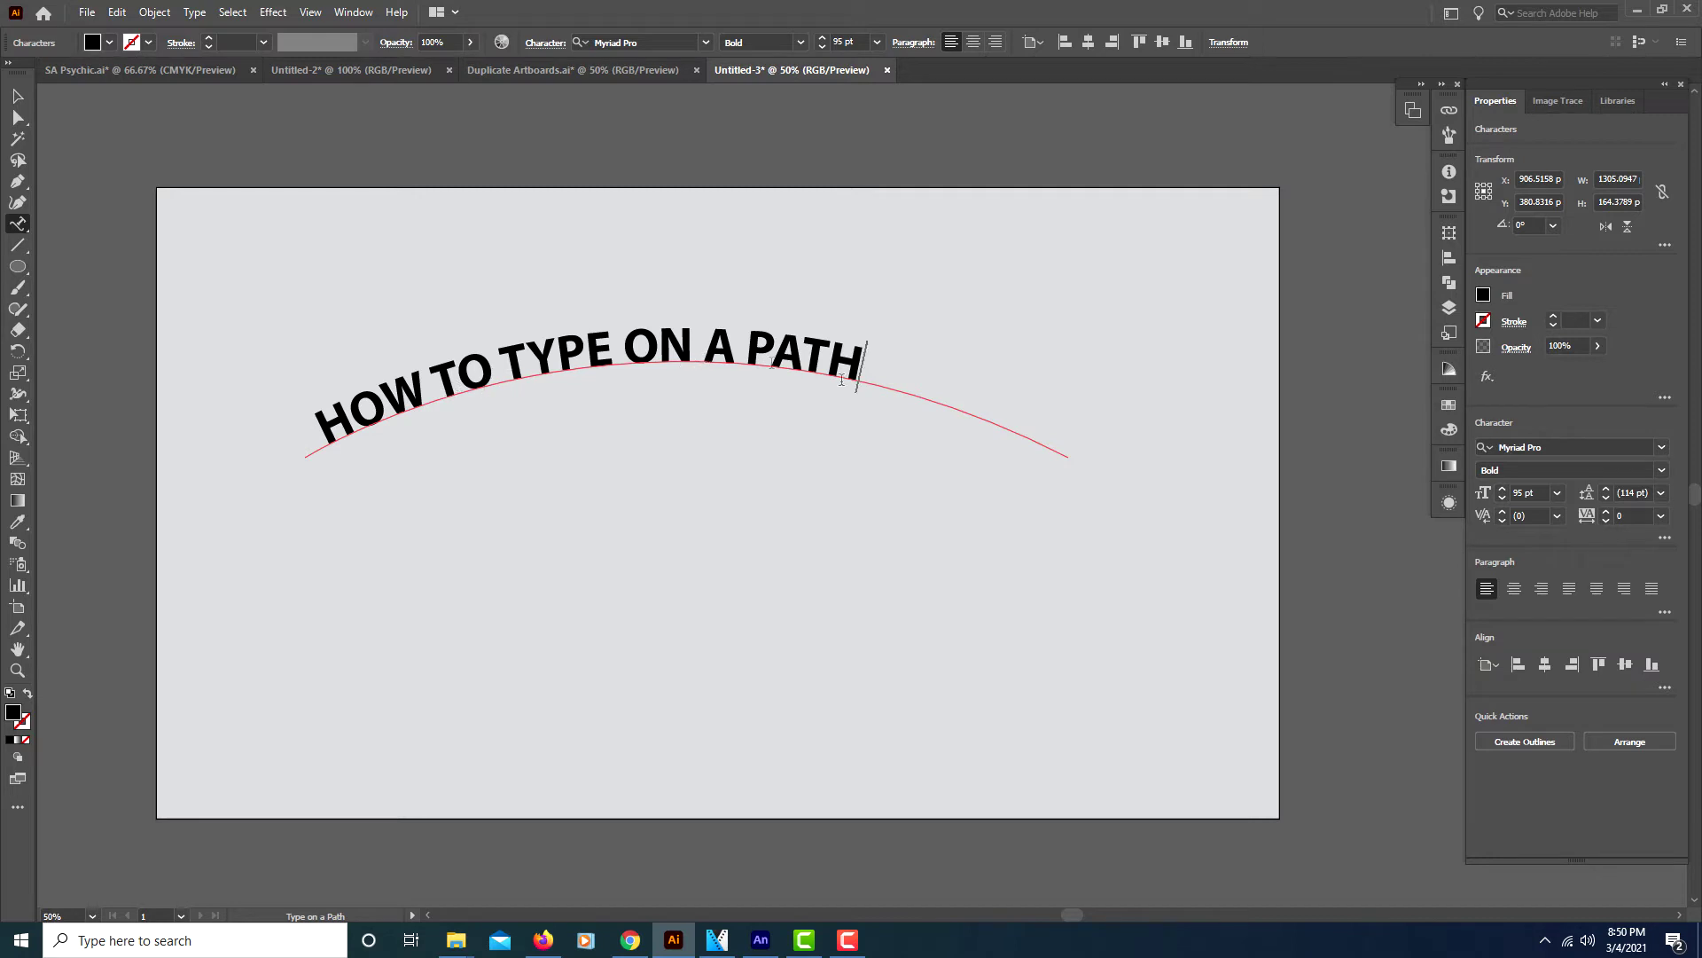
# Slide the start of the text along the arc with the Direct Selection tool so the wording sits roughly centred on the path.
pyautogui.click(18, 117)
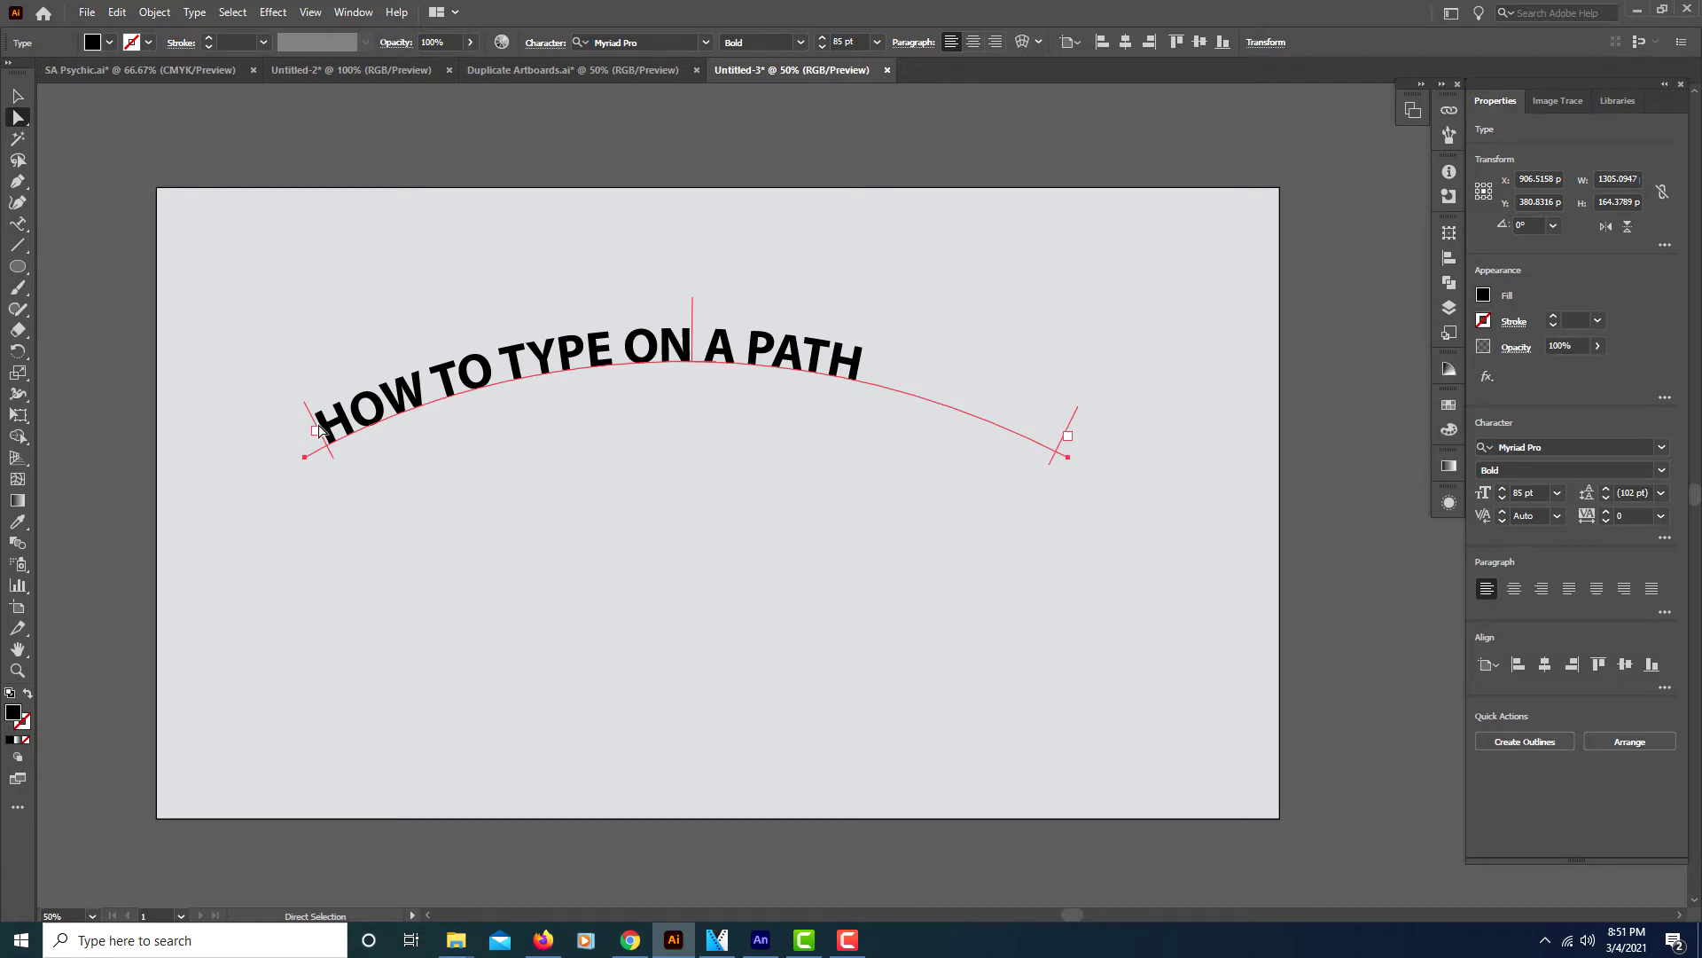
pyautogui.hotkey('ctrl', '=')
pyautogui.hotkey('ctrl', '=')
pyautogui.hotkey('ctrl', '=')
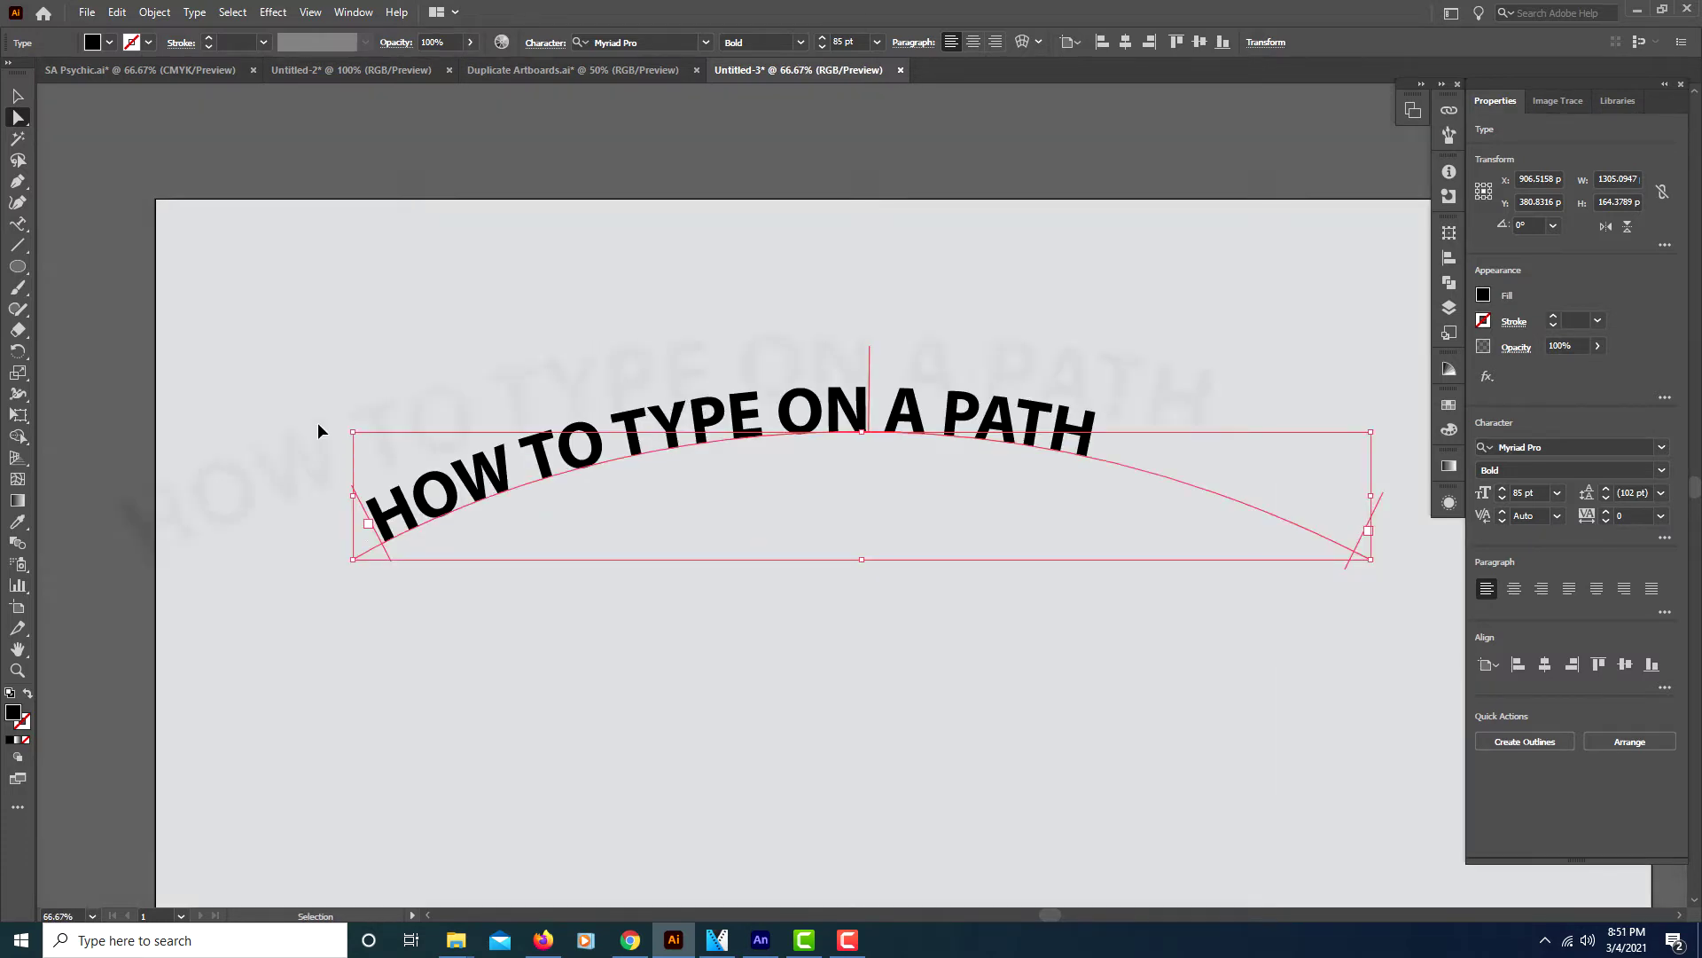
pyautogui.moveTo(236, 627); pyautogui.dragTo(612, 597)
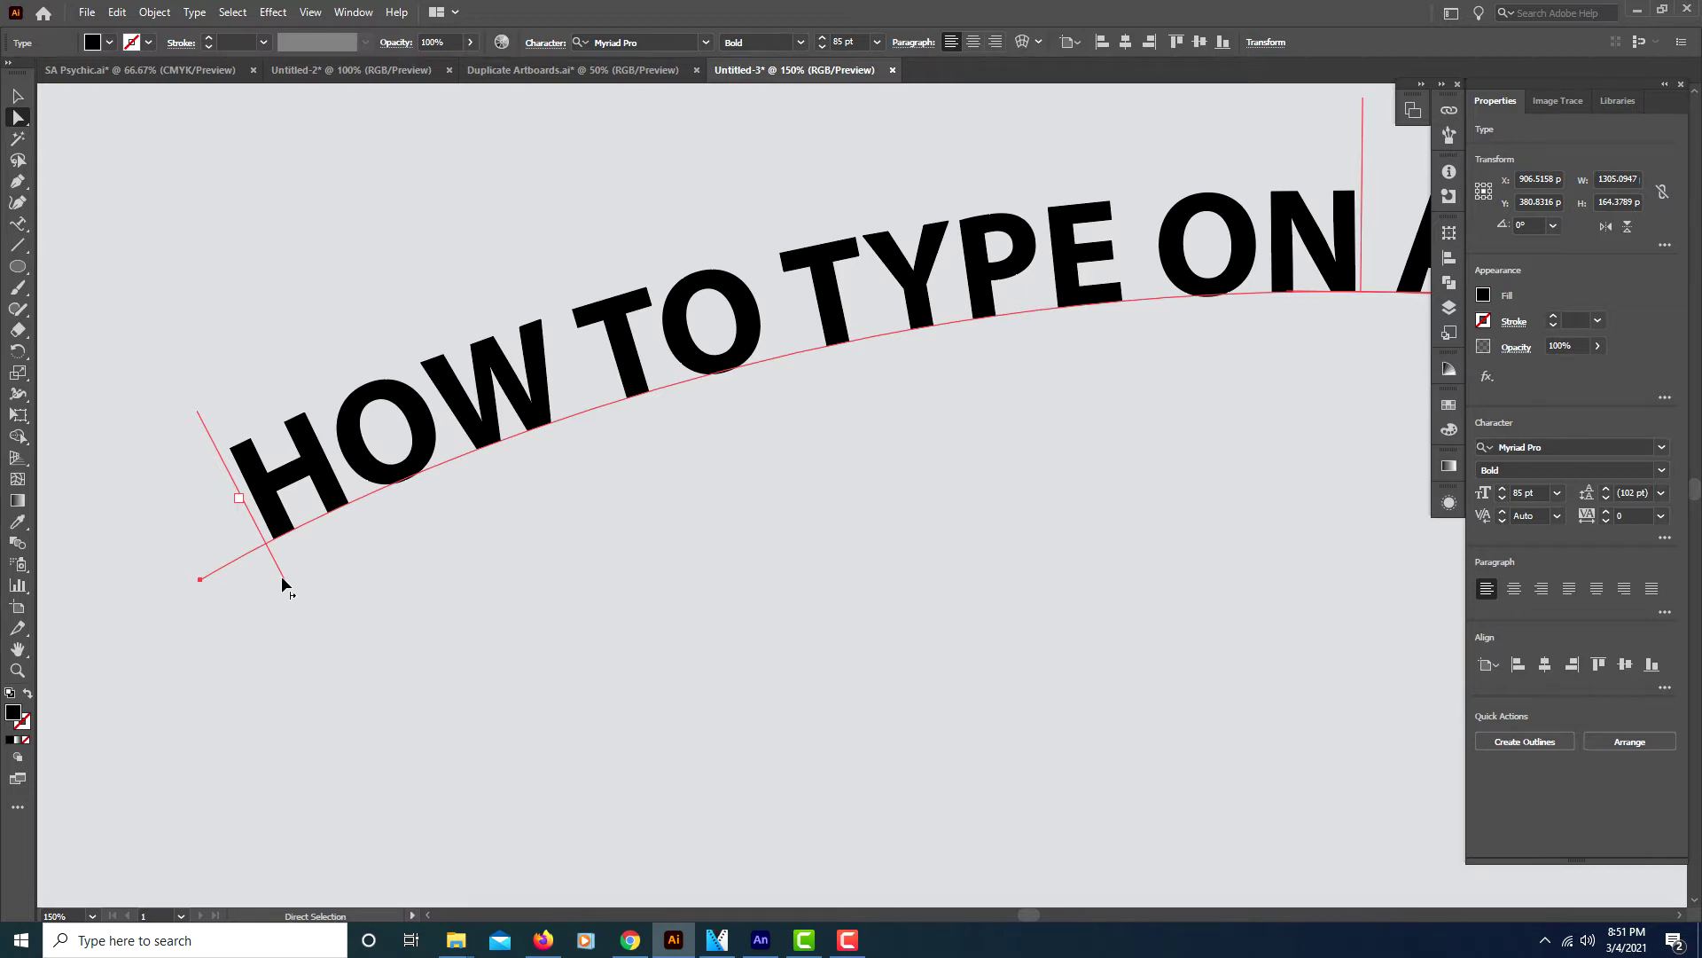
pyautogui.hotkey('ctrl', '-')
pyautogui.hotkey('ctrl', '-')
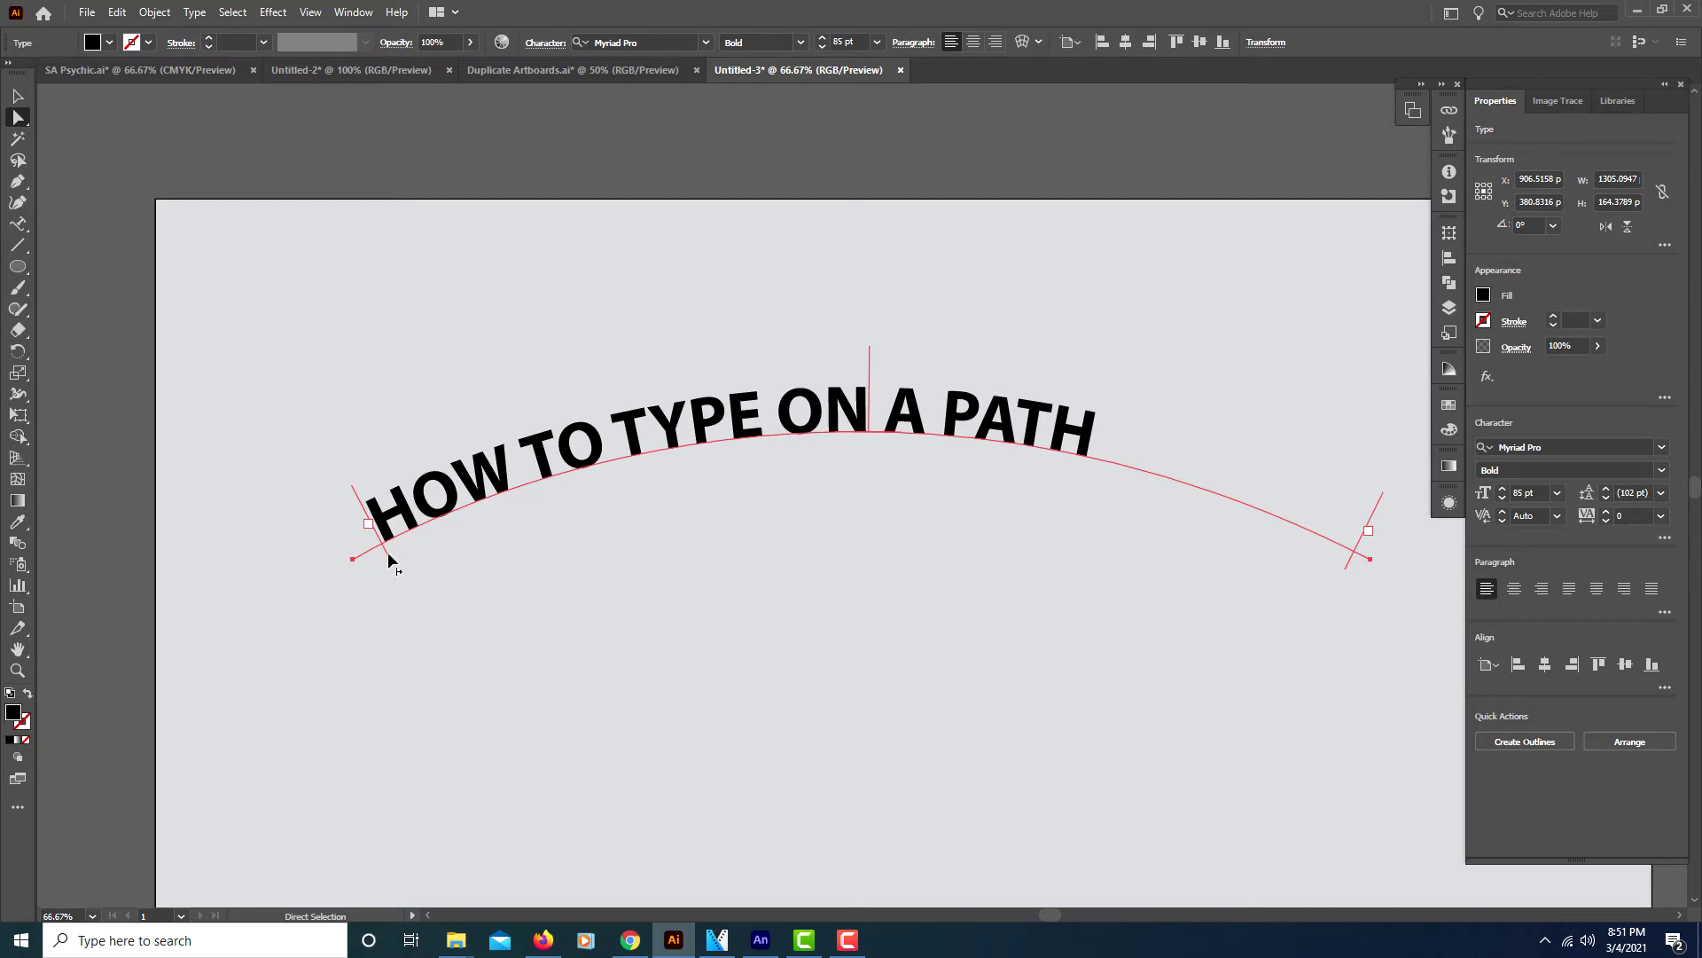
pyautogui.moveTo(597, 657); pyautogui.dragTo(477, 663)
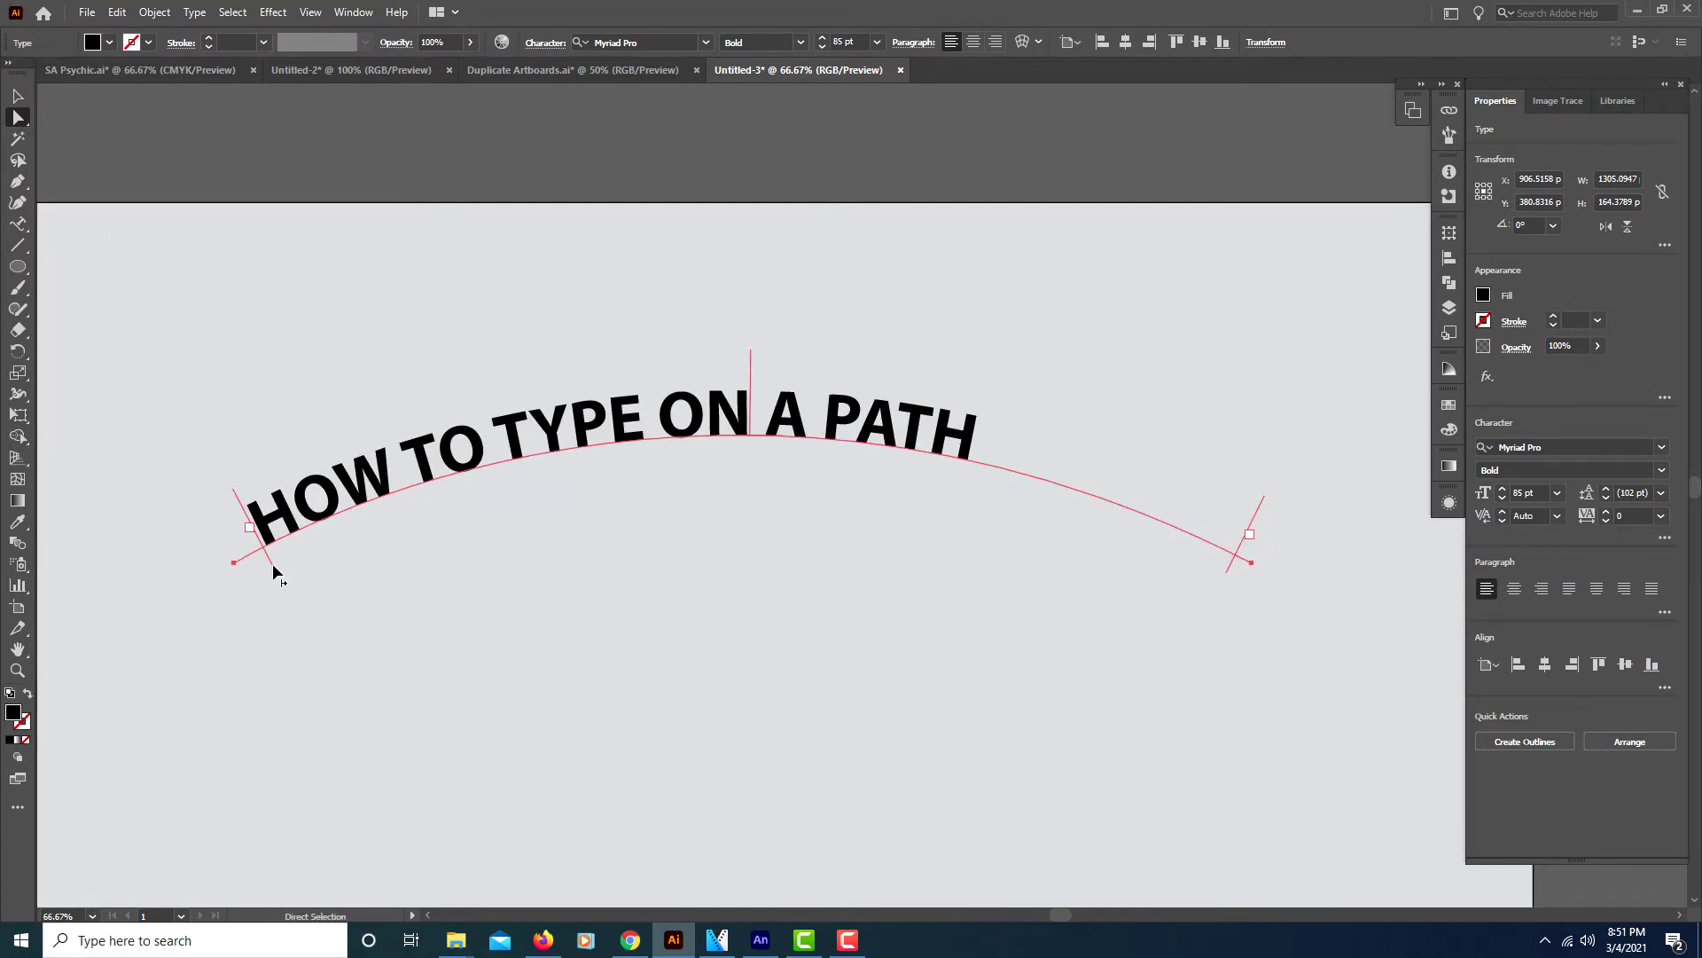
pyautogui.moveTo(271, 560); pyautogui.dragTo(420, 535)
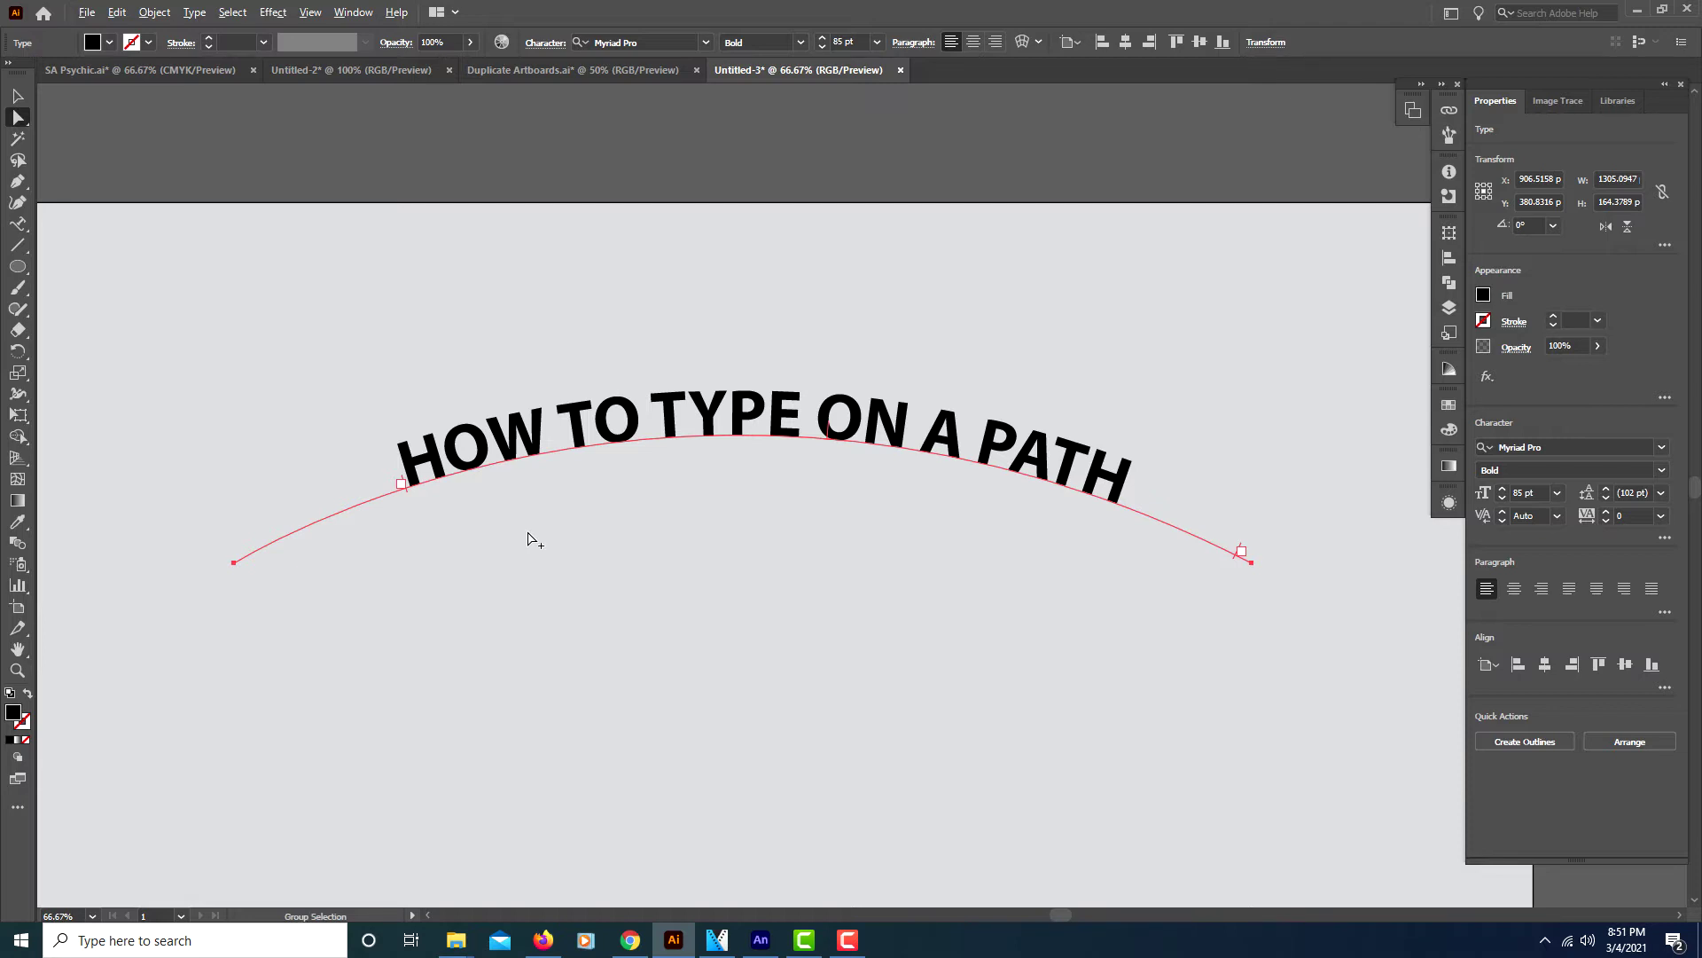
# Widen the letter spacing of the path text to a tracking value of 40.
pyautogui.hotkey('alt', 'Right')
pyautogui.hotkey('alt', 'Right')
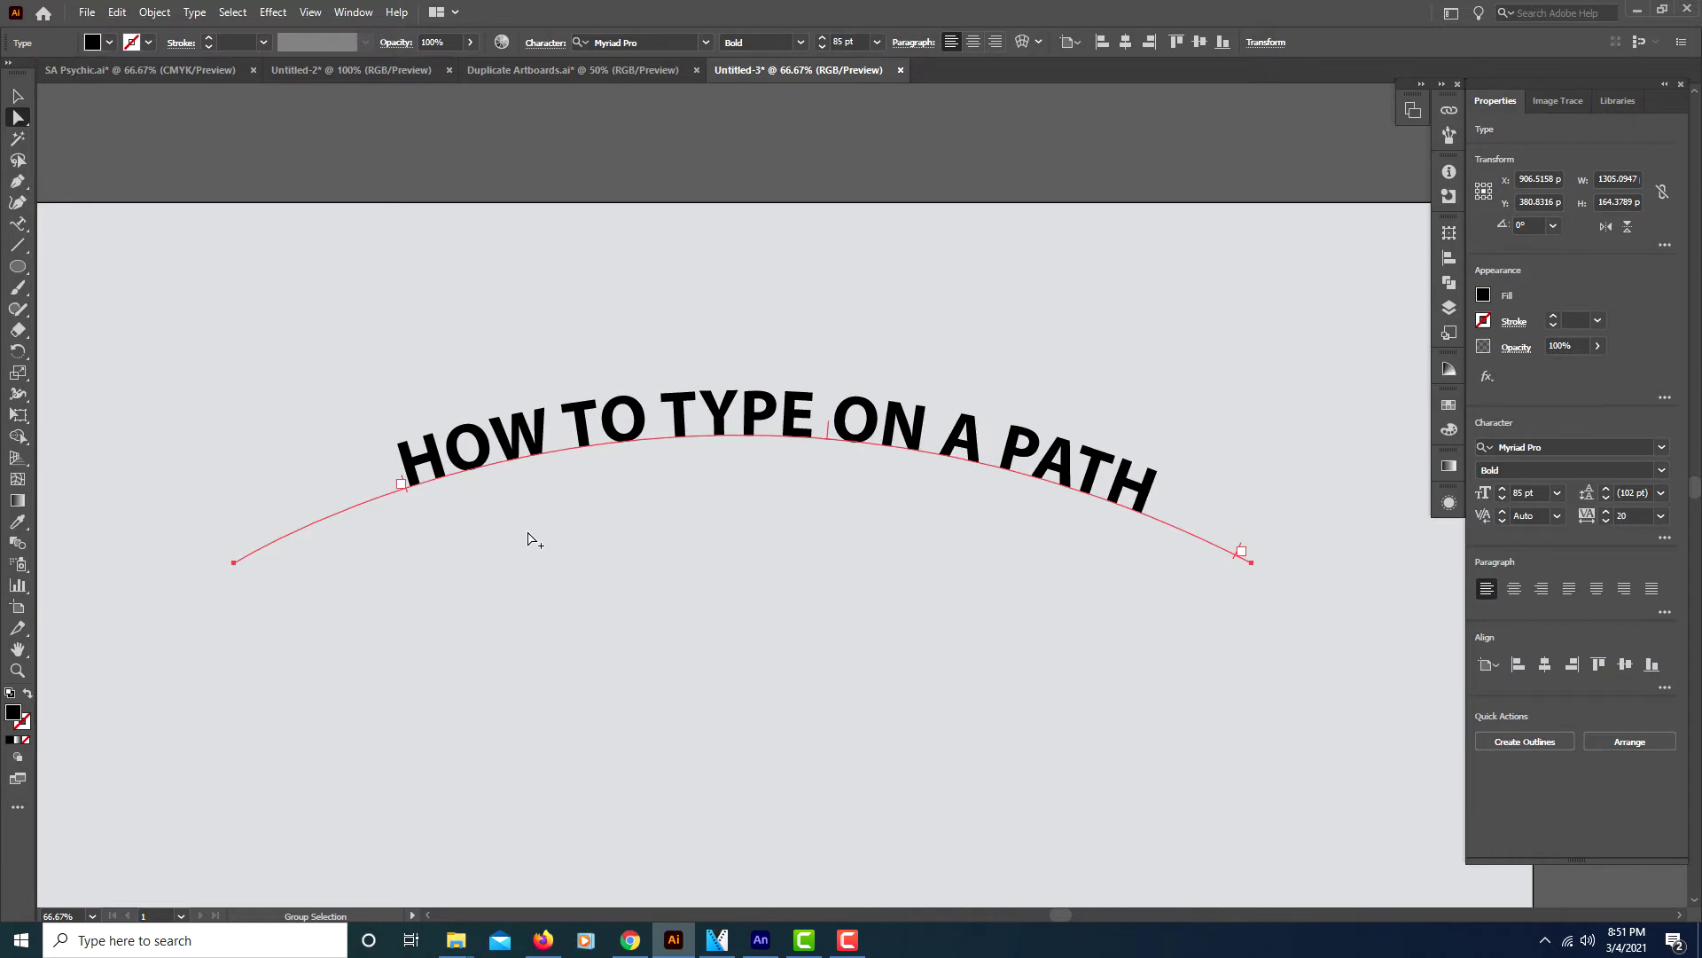
pyautogui.hotkey('alt', 'Right')
pyautogui.hotkey('alt', 'Right')
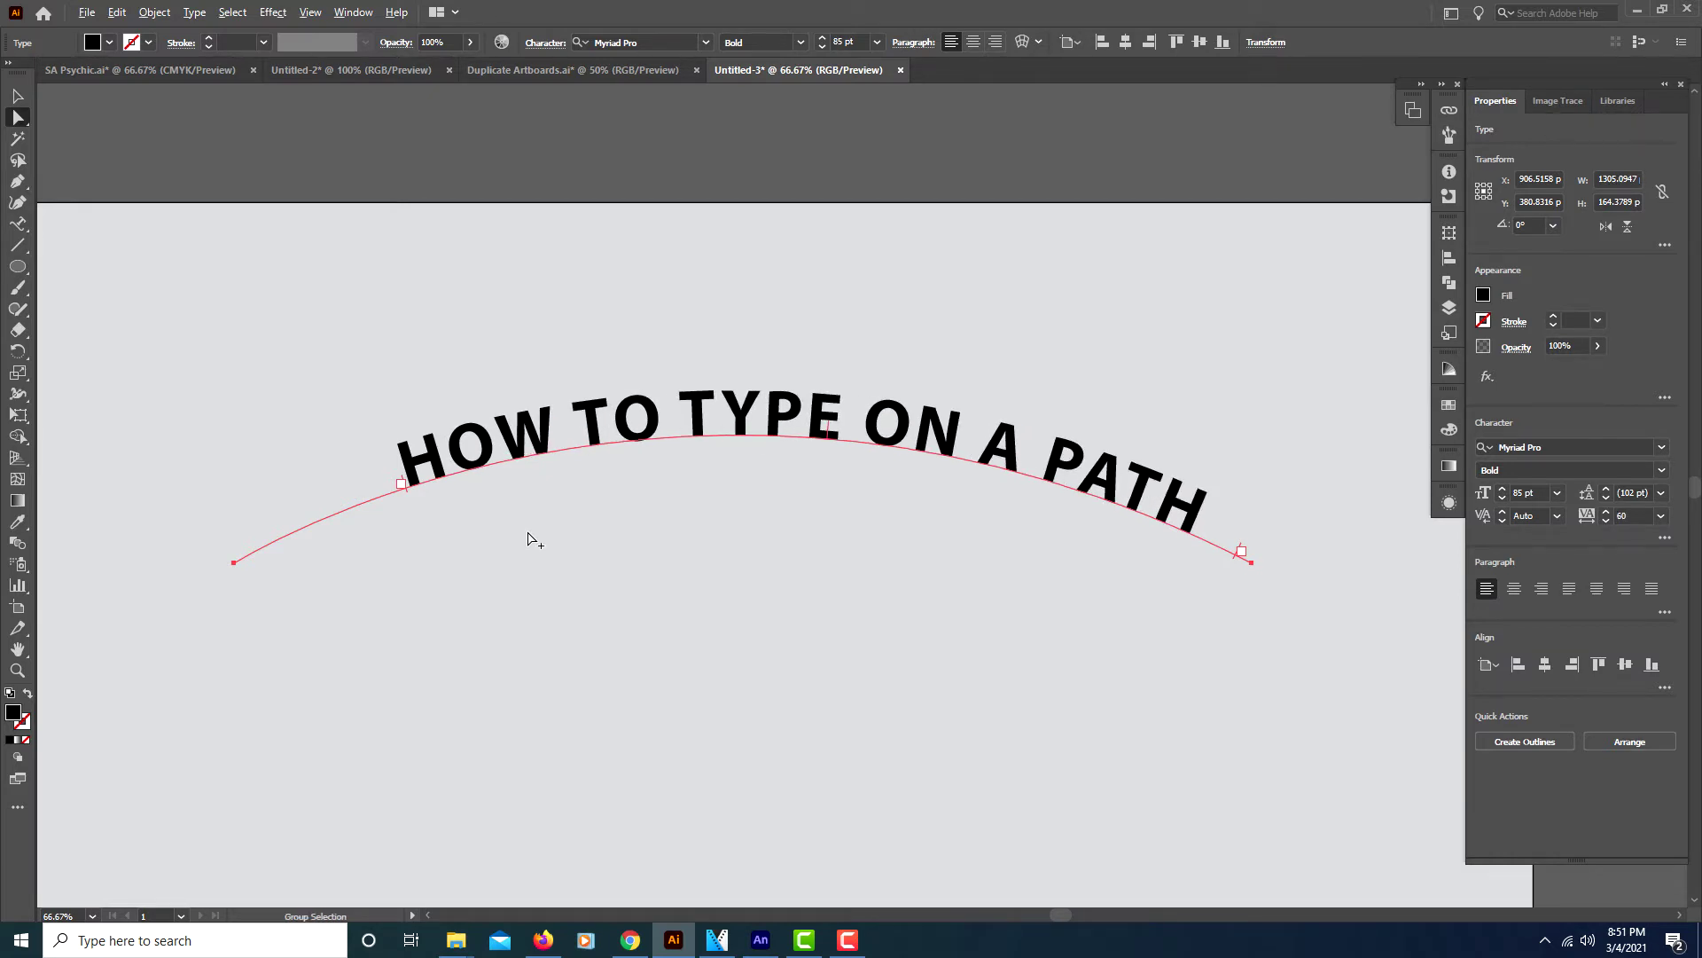
pyautogui.hotkey('alt', 'Left')
pyautogui.hotkey('alt', 'Left')
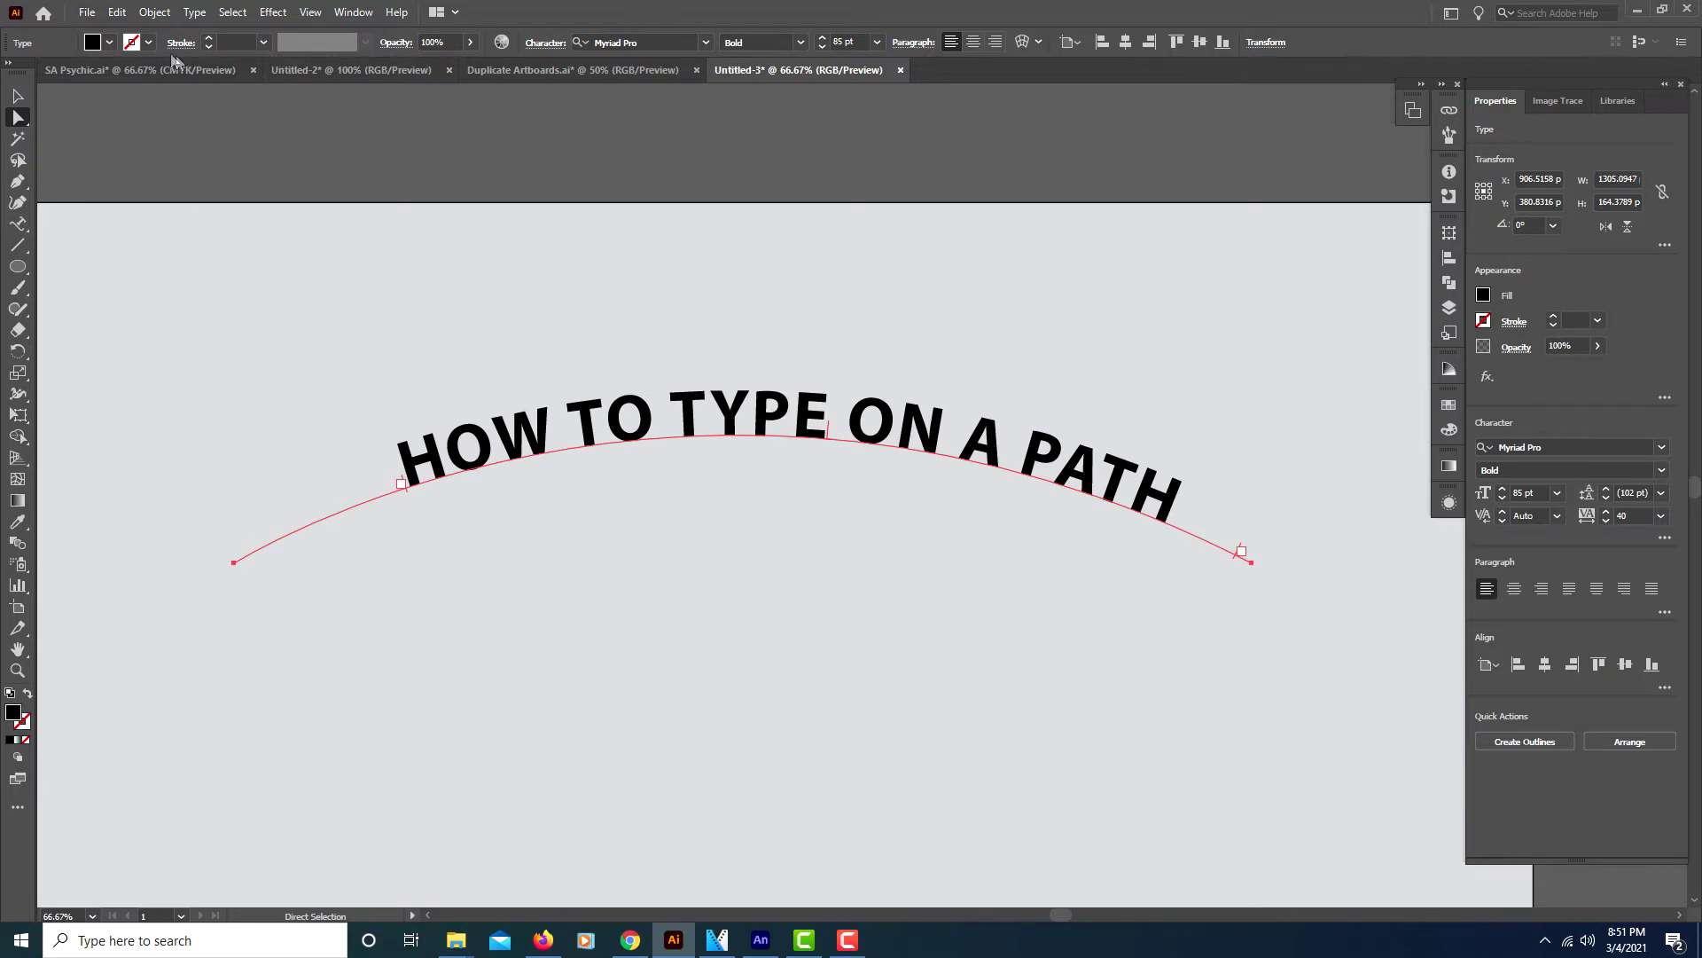
# Open the Type on a Path options for the text and align it to the path's Center with the preview on.
pyautogui.click(190, 14)
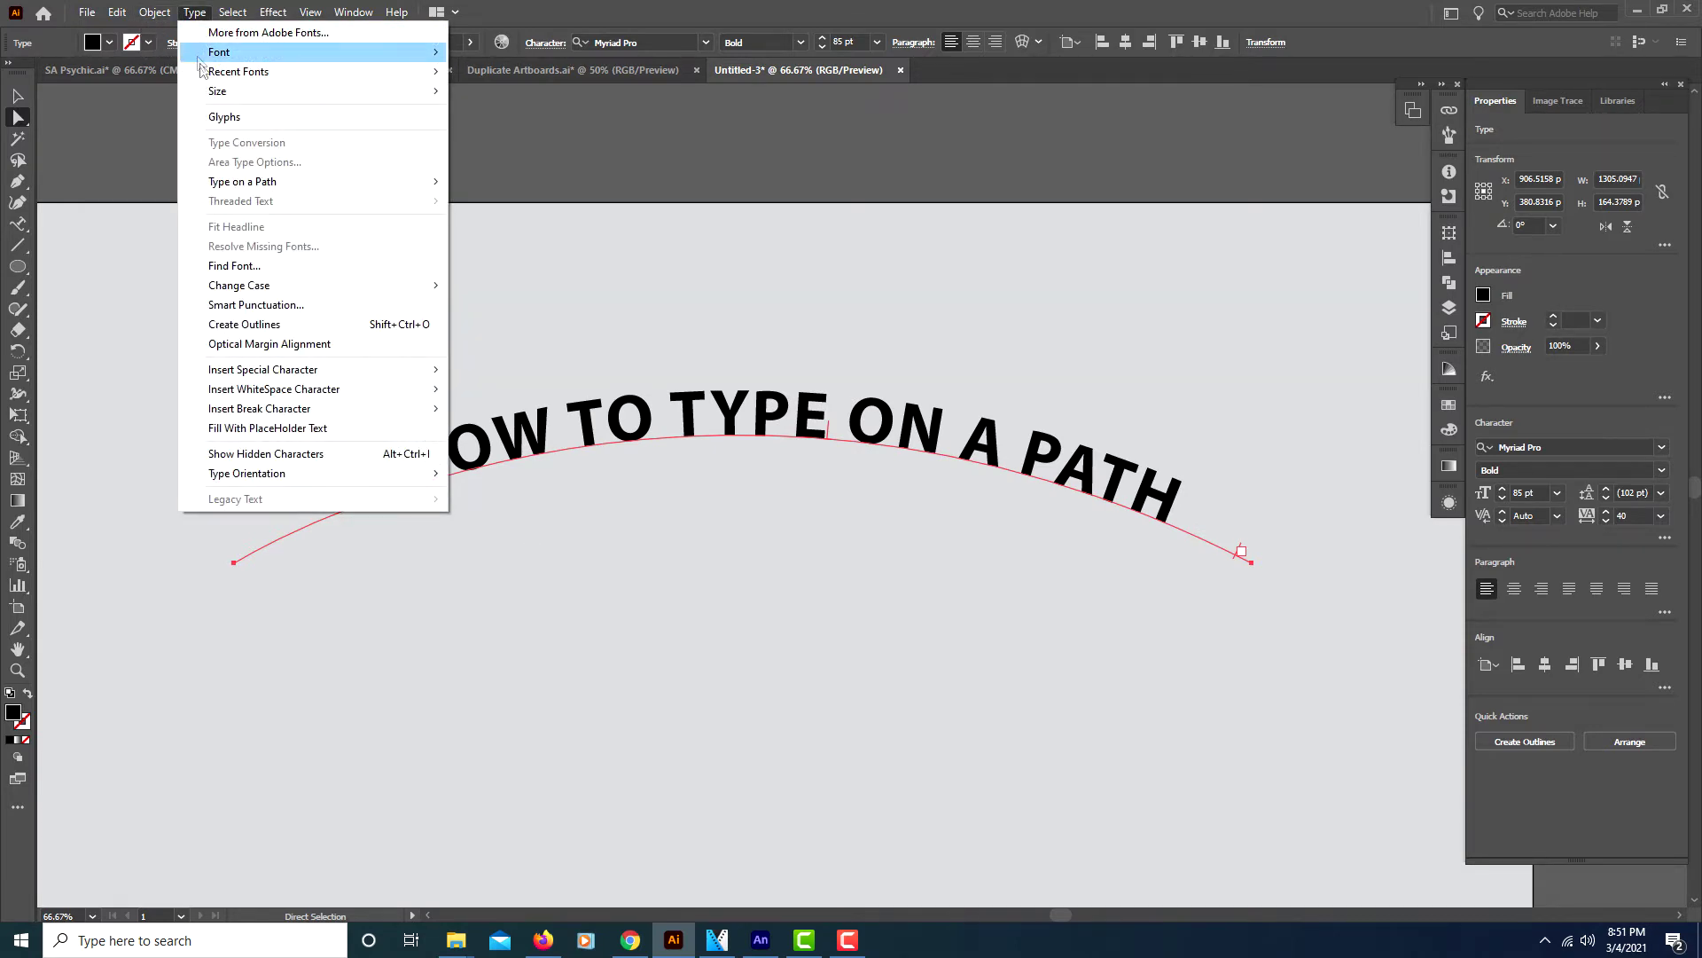
pyautogui.moveTo(241, 184)
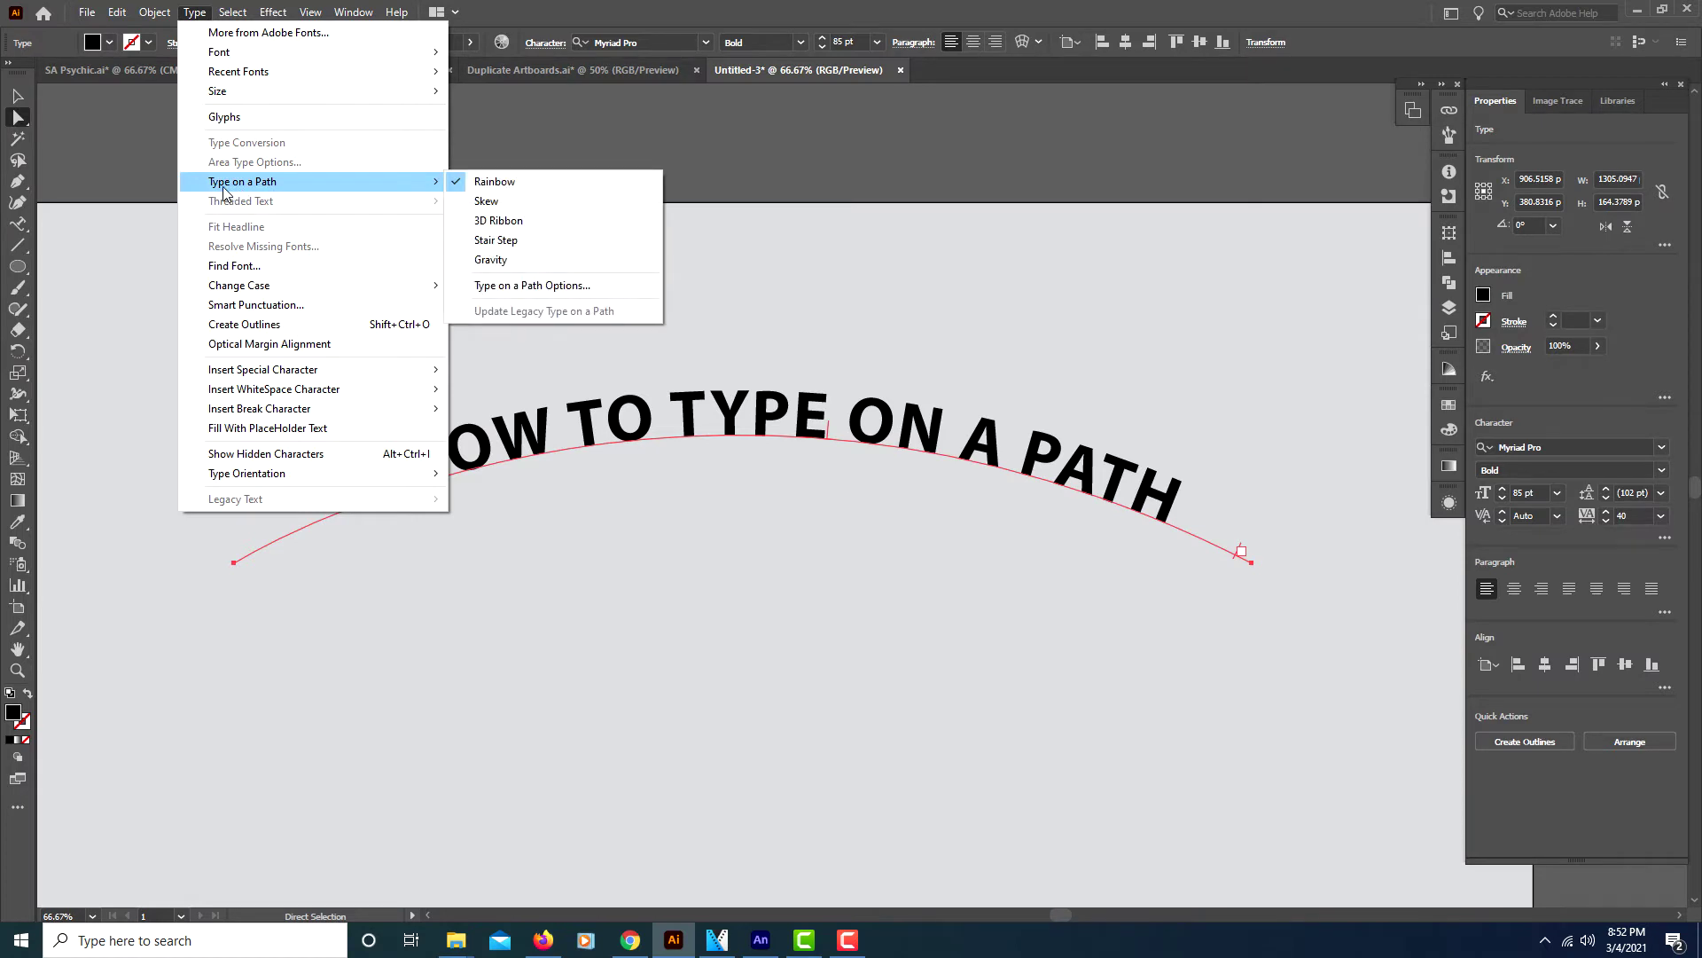
pyautogui.click(488, 288)
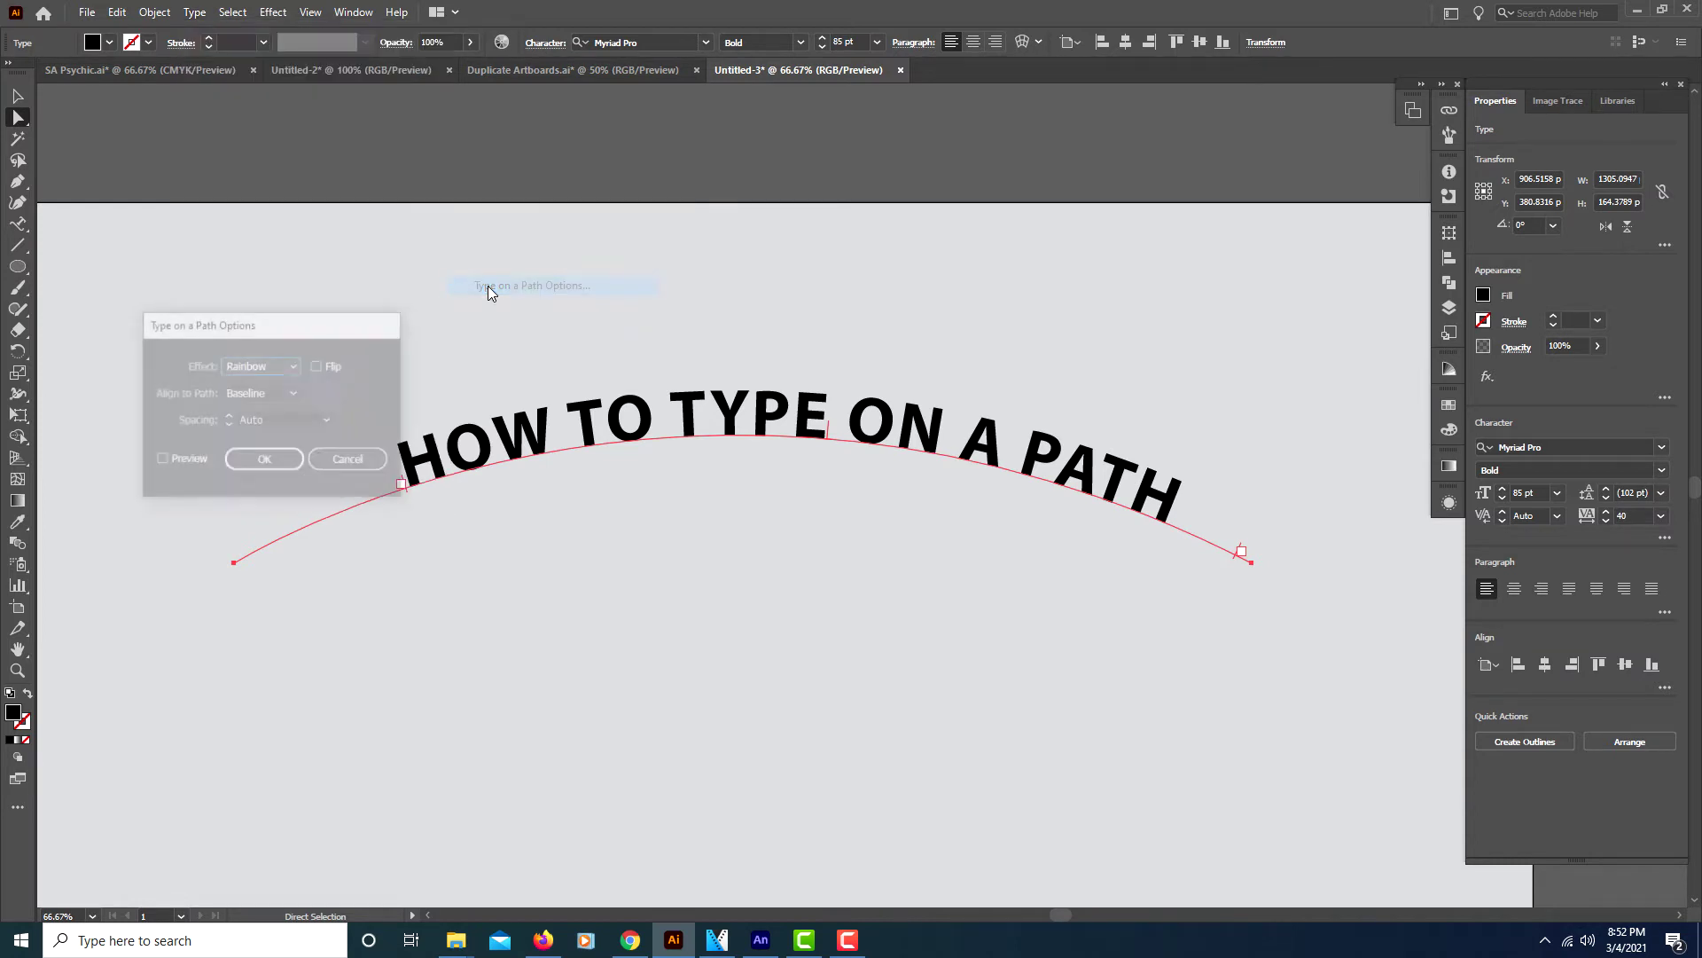
pyautogui.moveTo(315, 326); pyautogui.dragTo(368, 603)
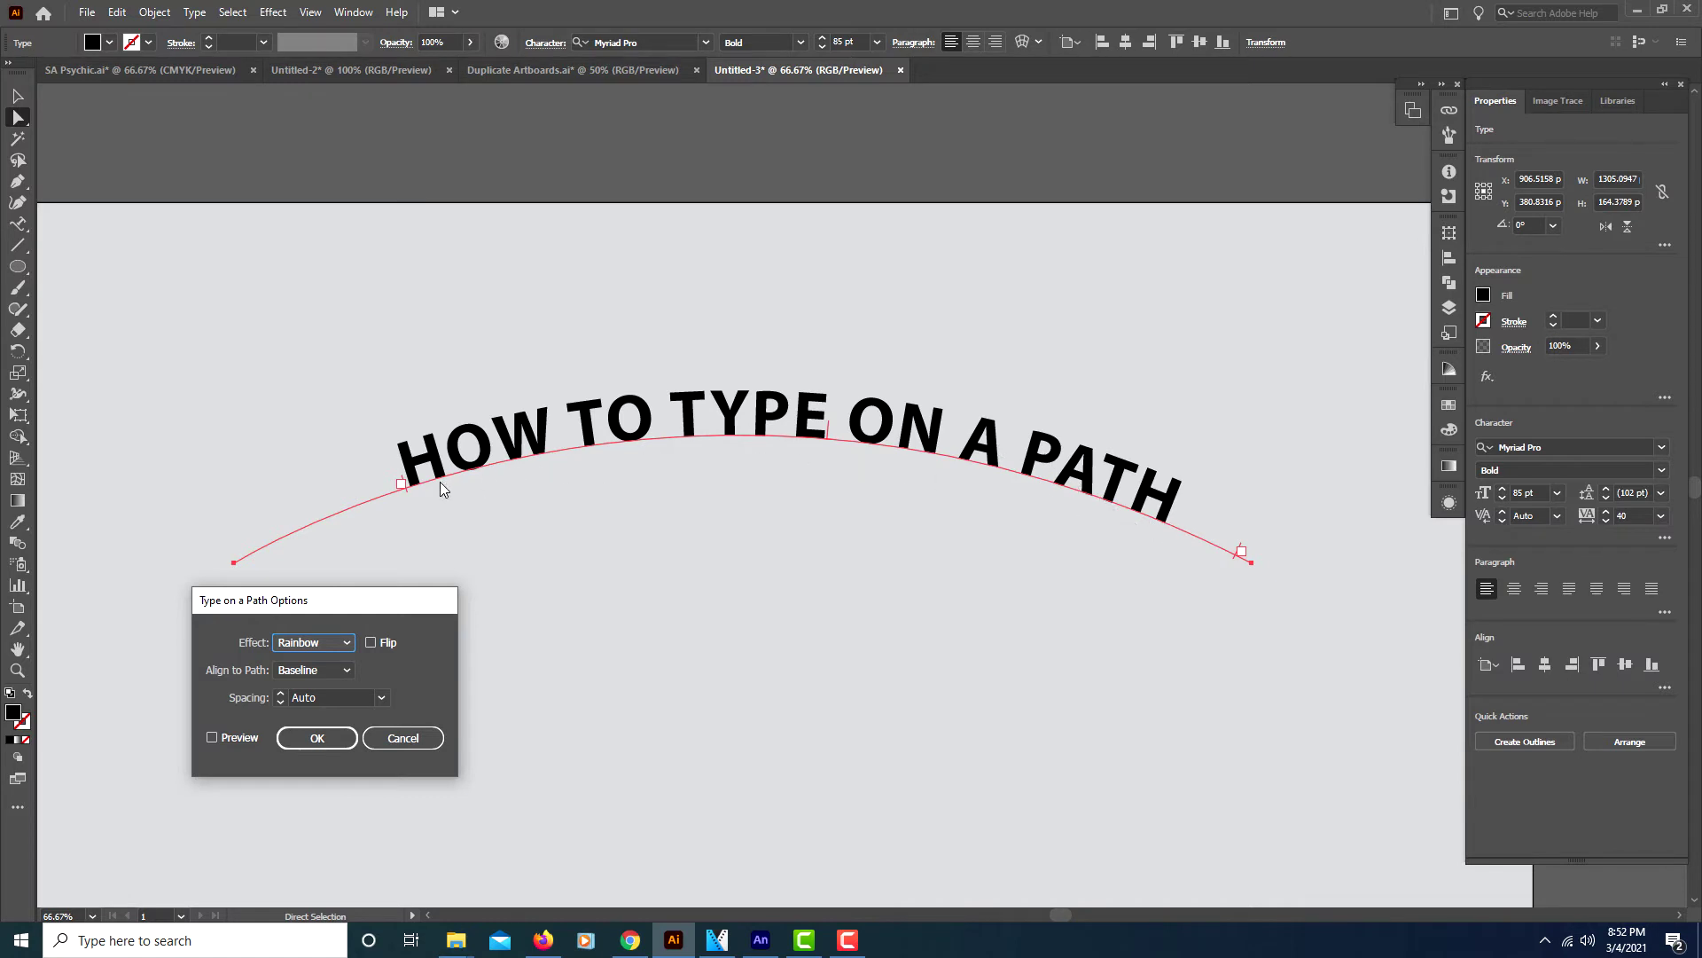
pyautogui.click(339, 672)
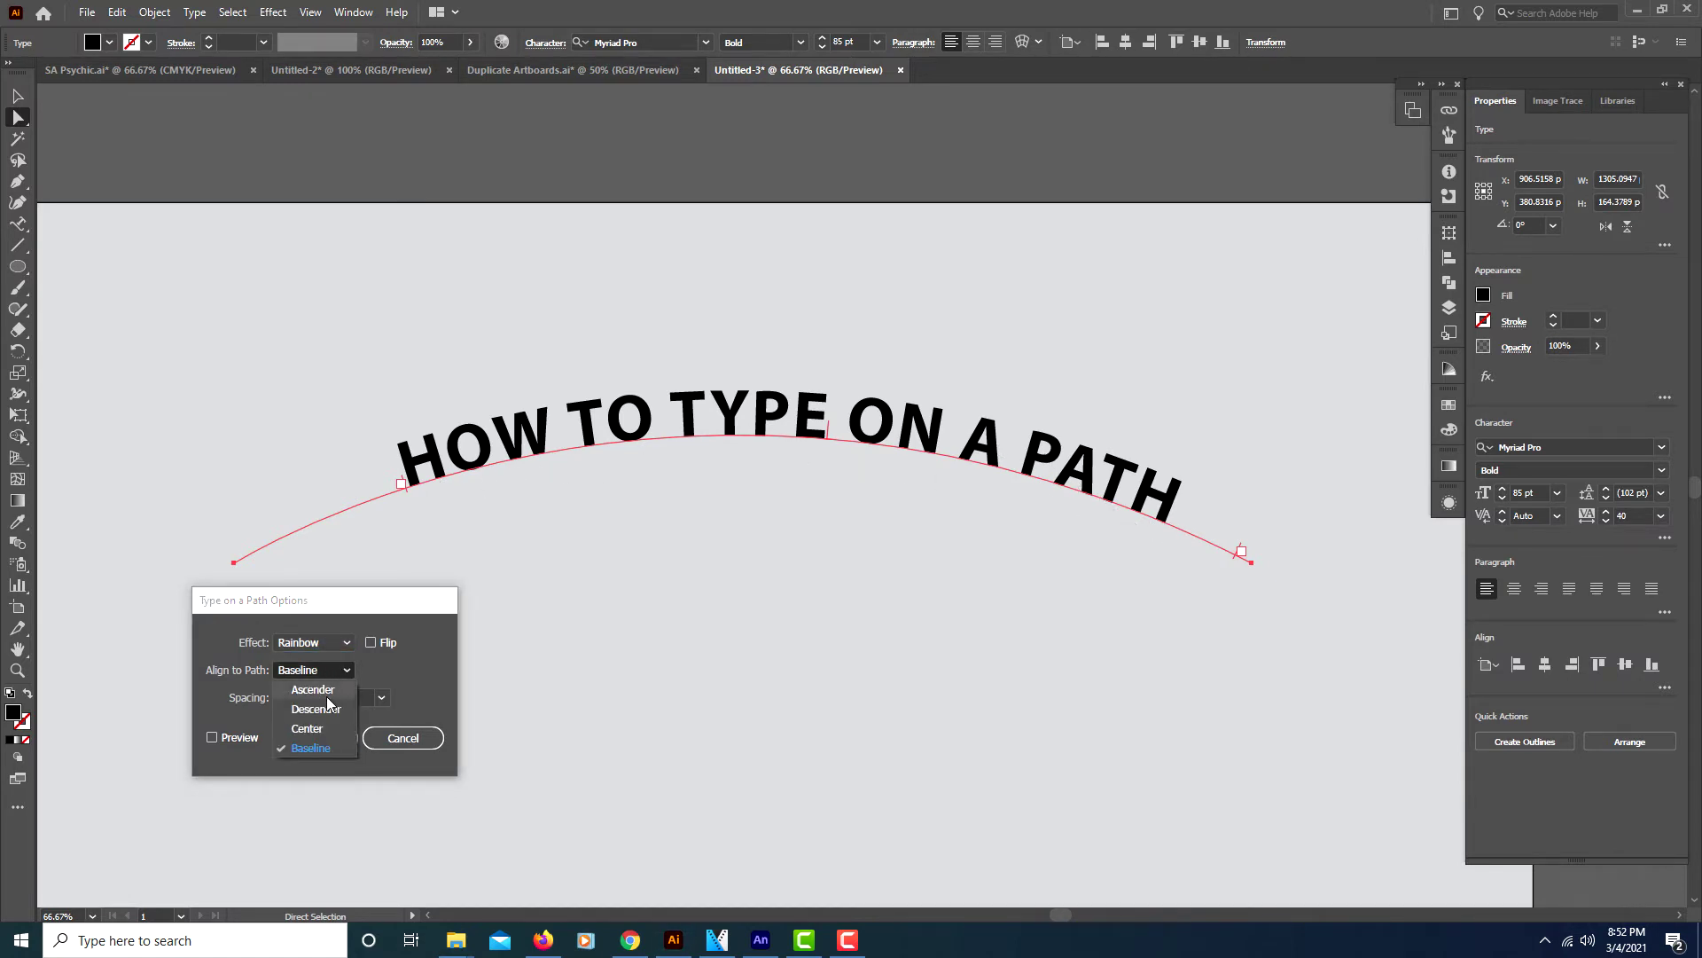
pyautogui.click(315, 729)
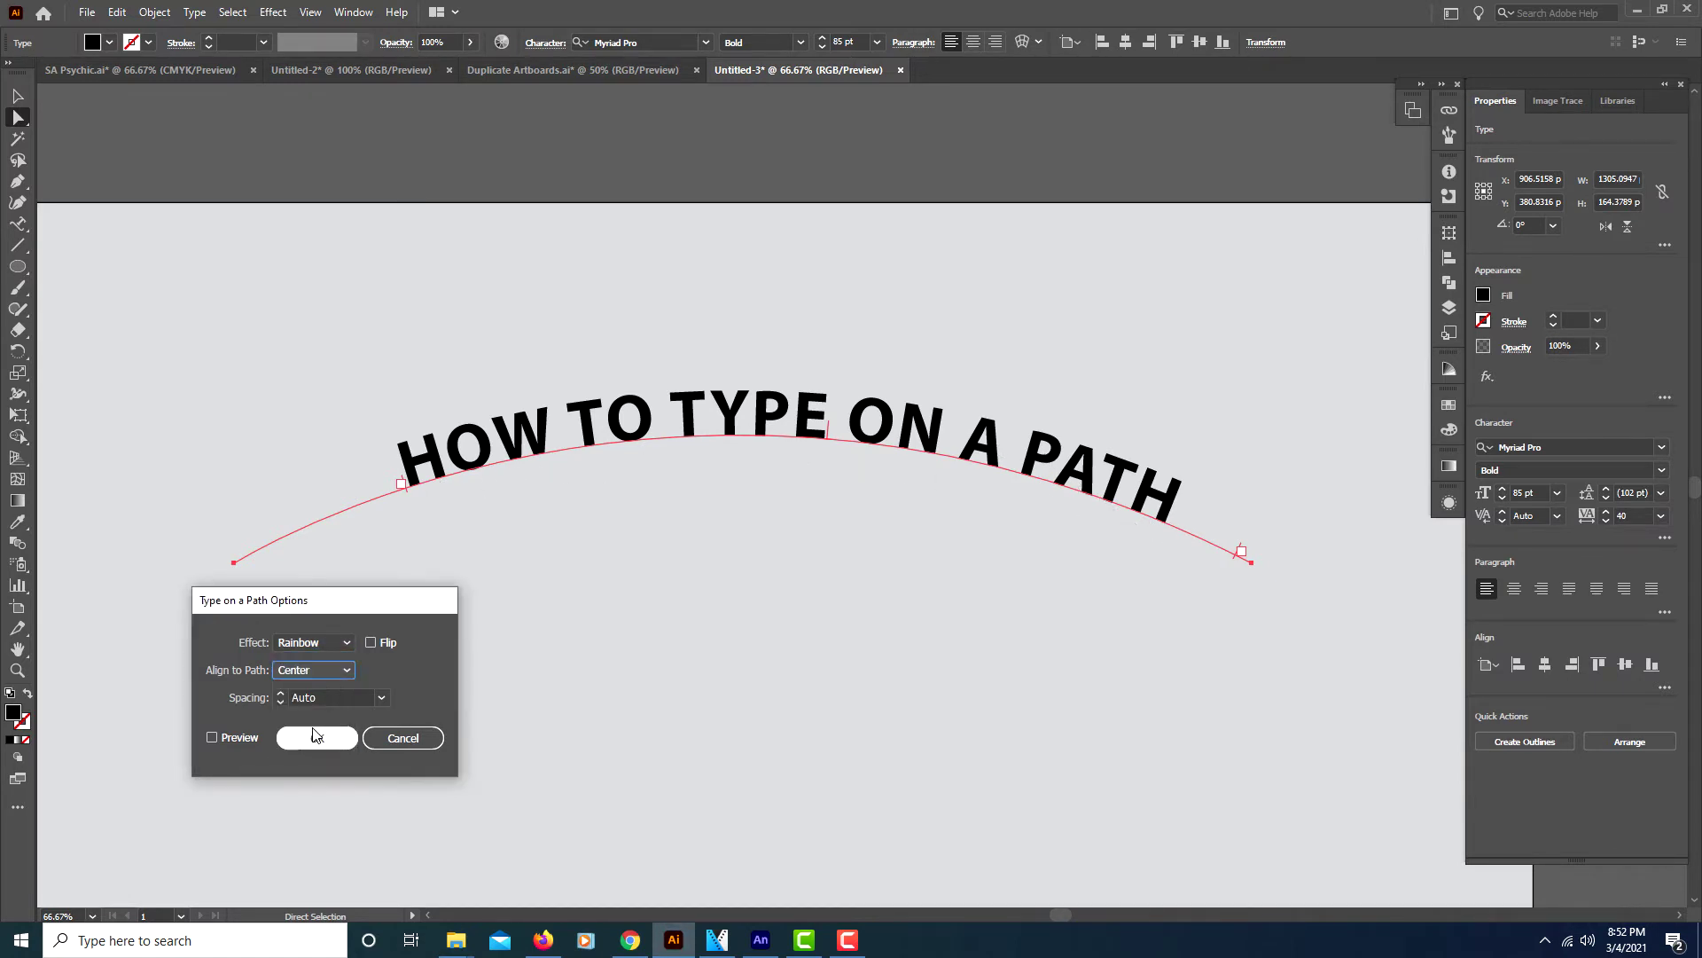
pyautogui.click(213, 737)
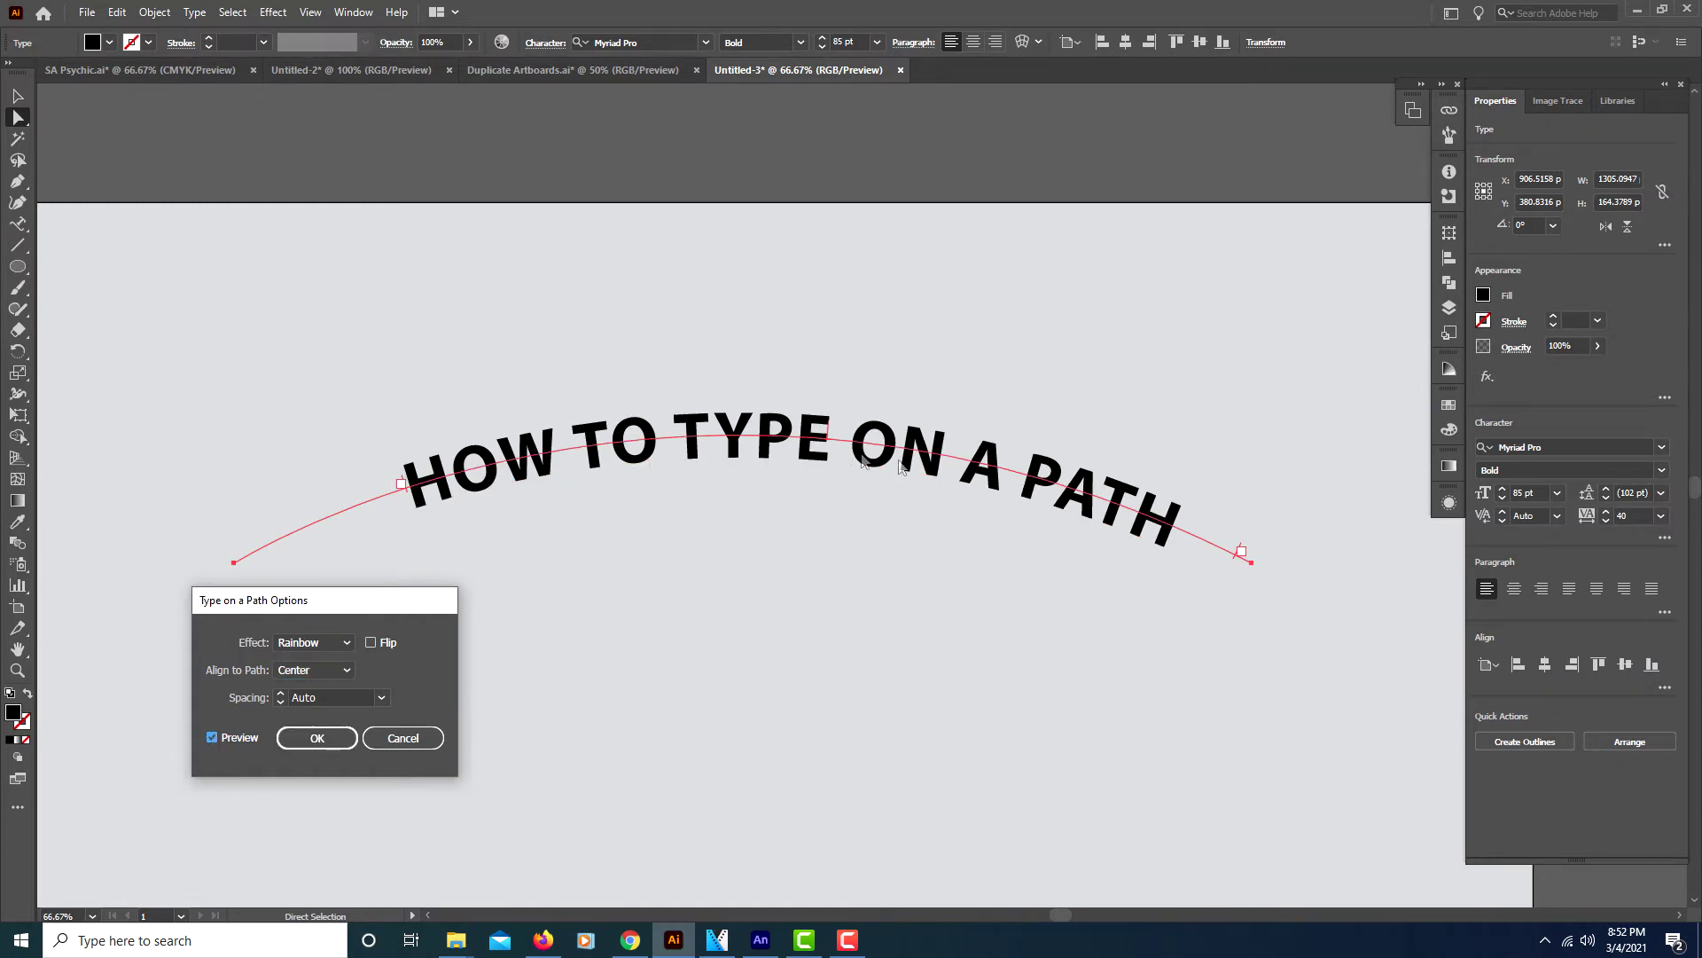
# Preview the arched text aligned to the path's Ascender and to its Descender.
pyautogui.click(345, 671)
pyautogui.click(315, 690)
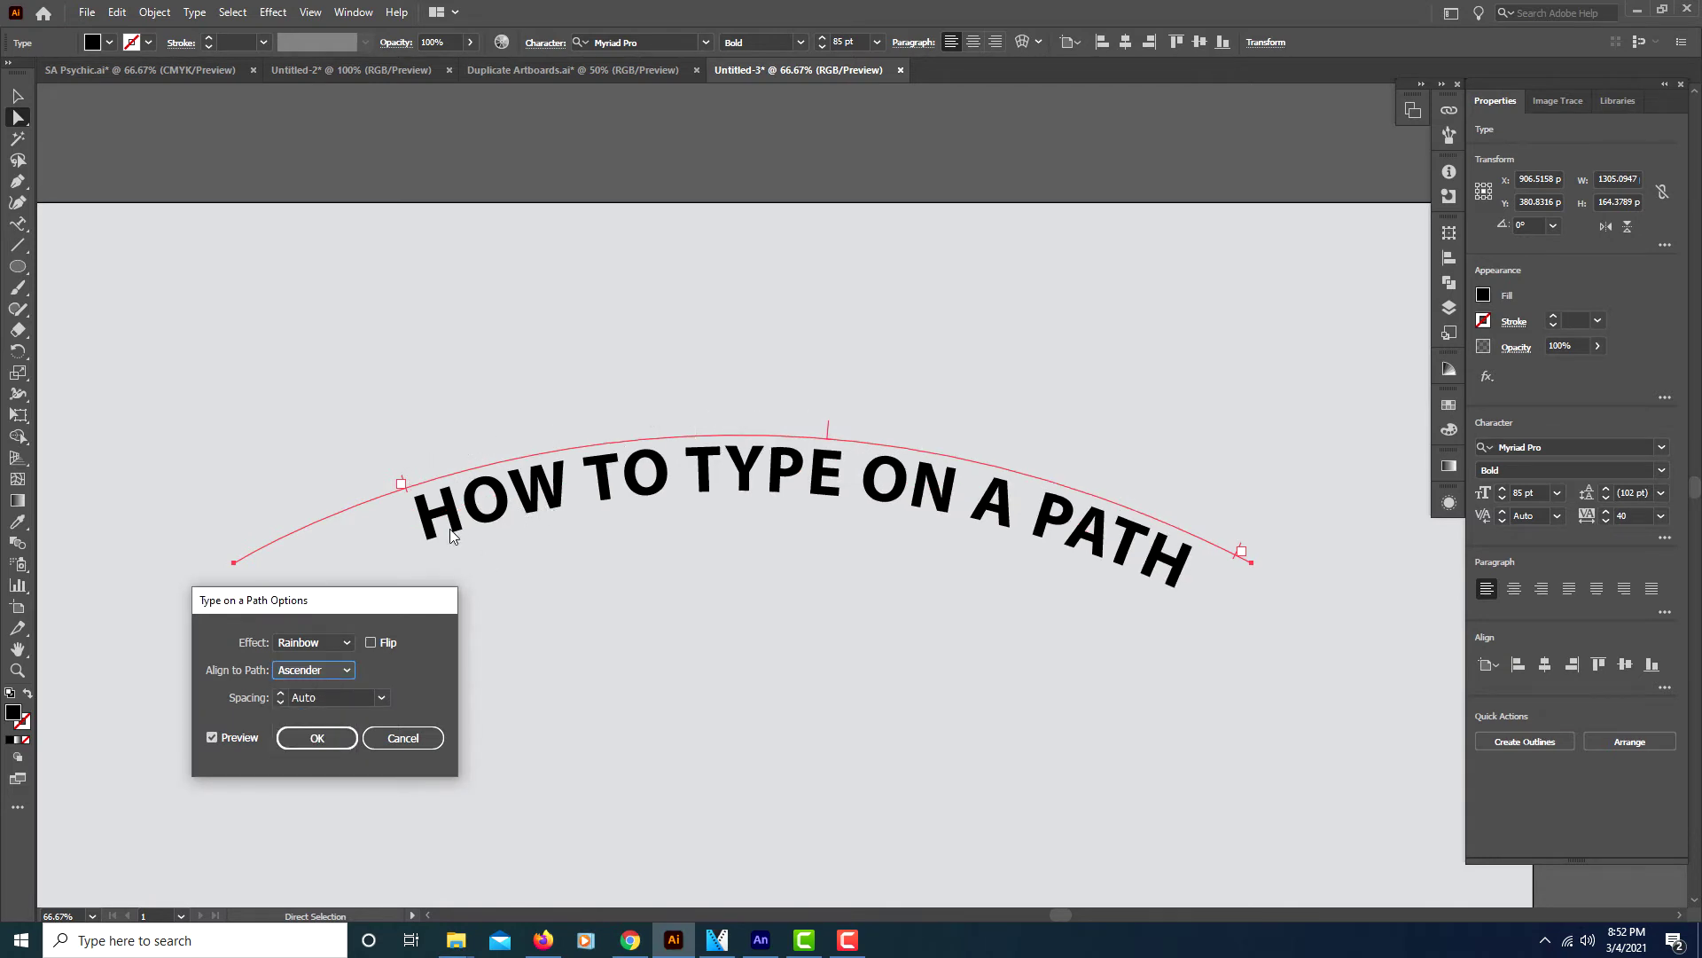
pyautogui.click(344, 670)
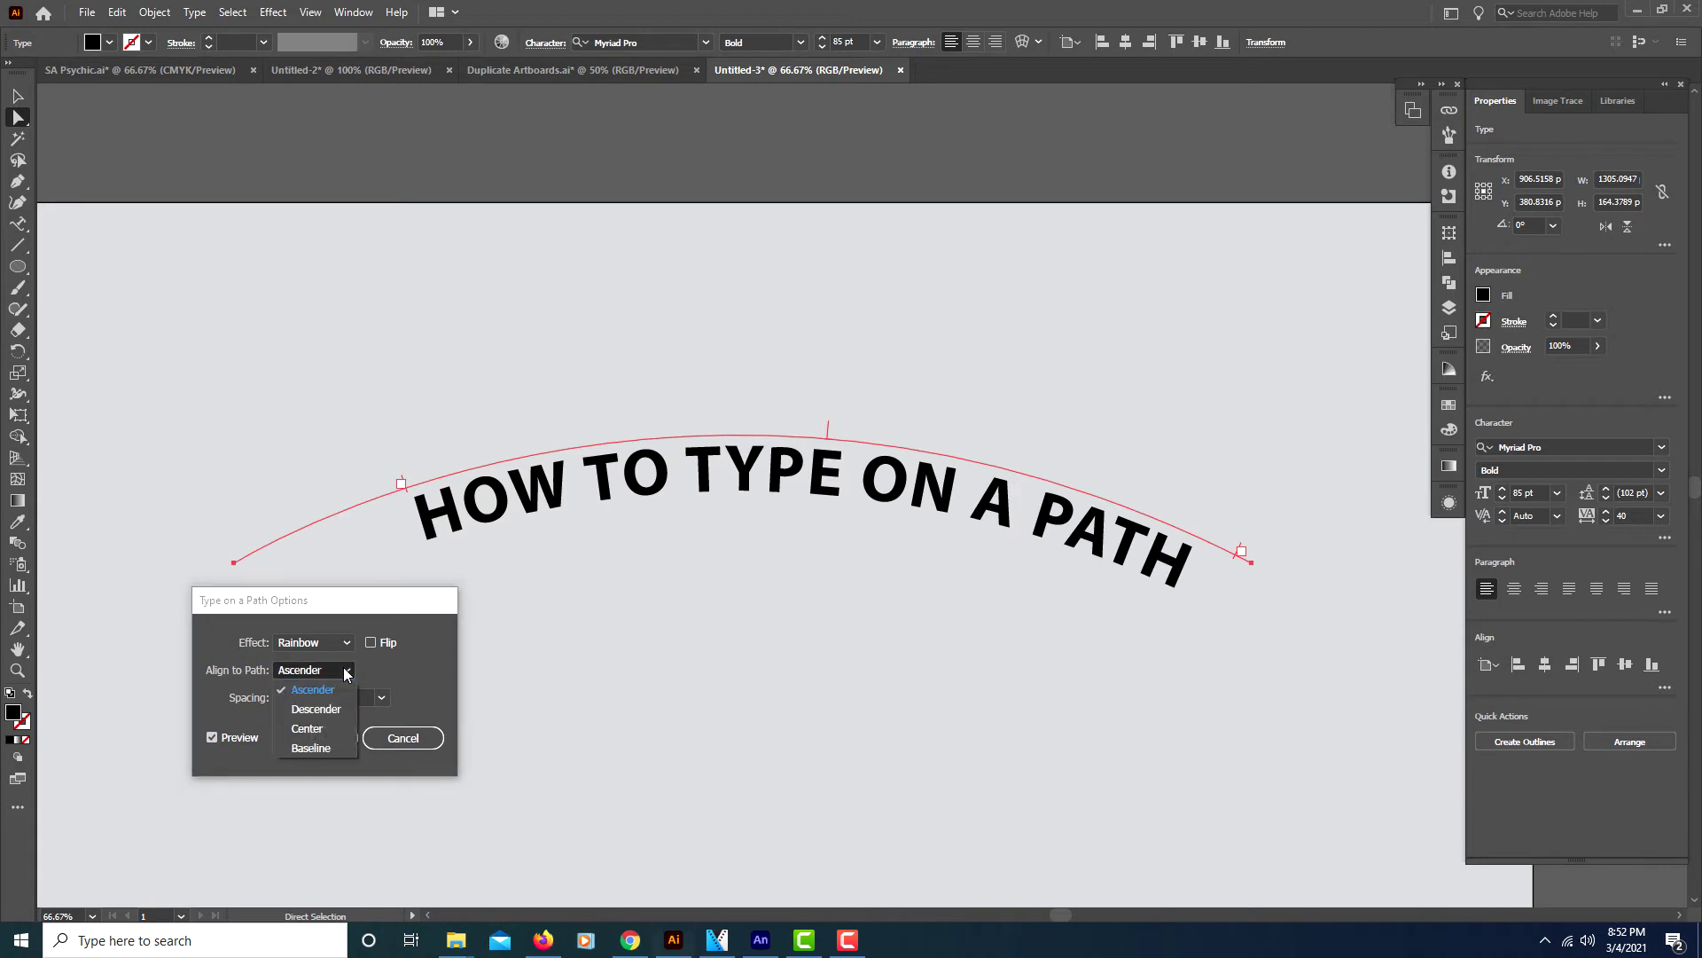
pyautogui.click(316, 709)
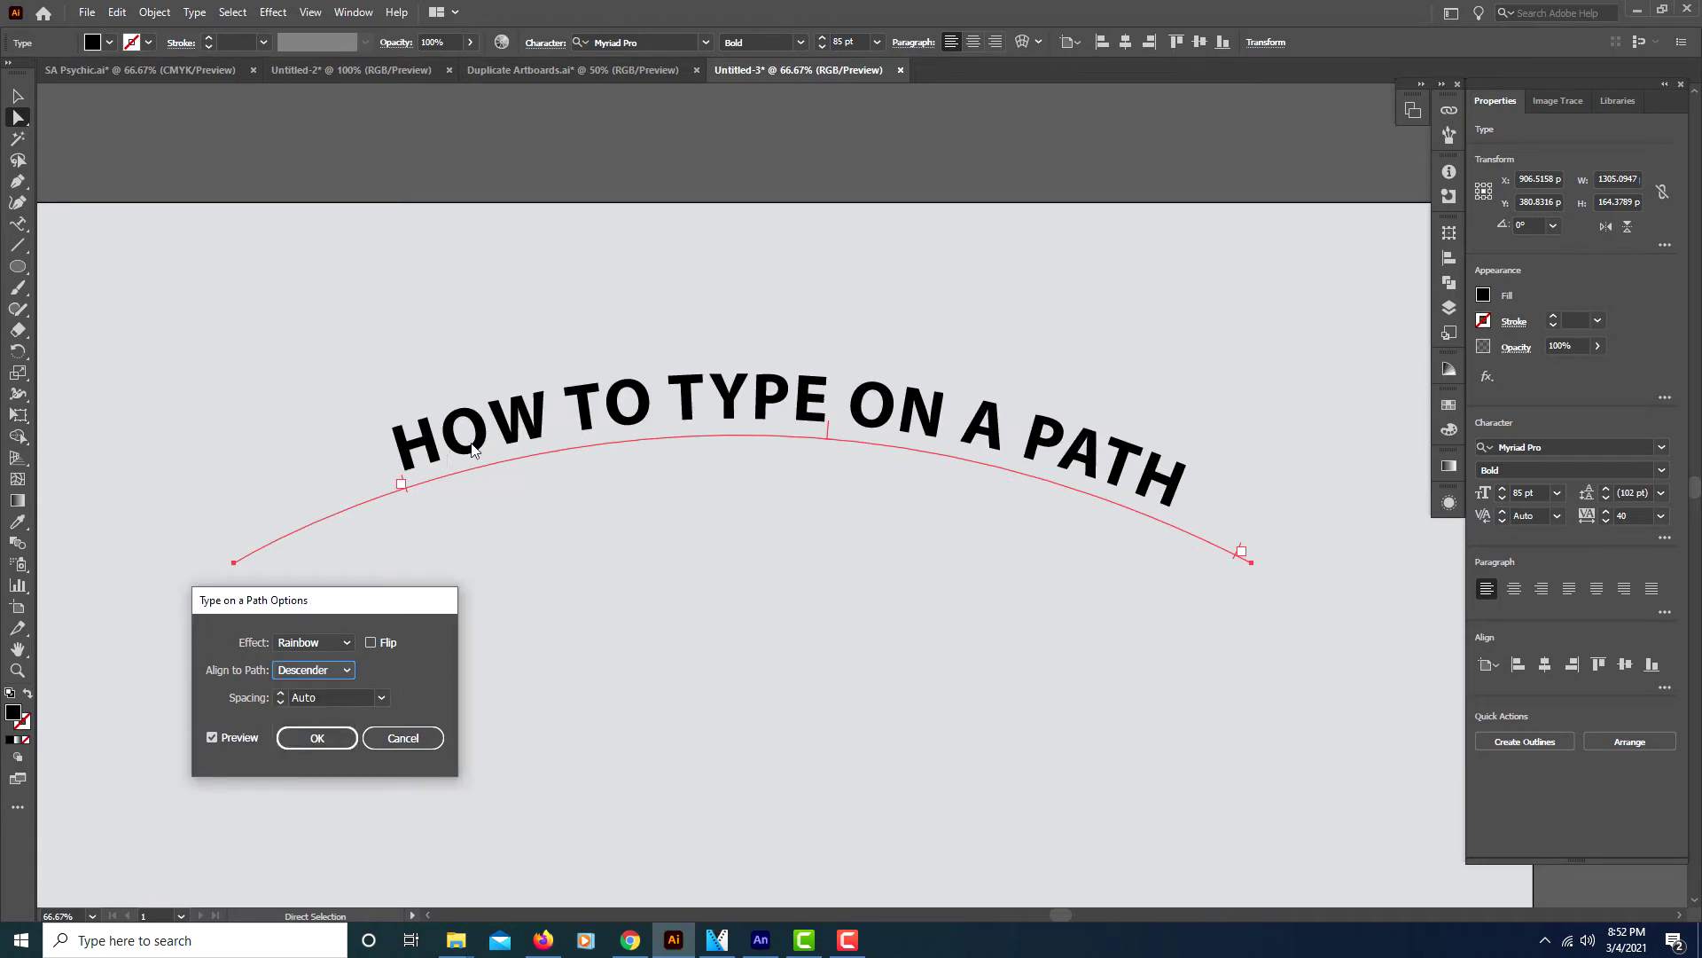
# Align the arched text to the path's Baseline and apply the Type on a Path options.
pyautogui.click(339, 672)
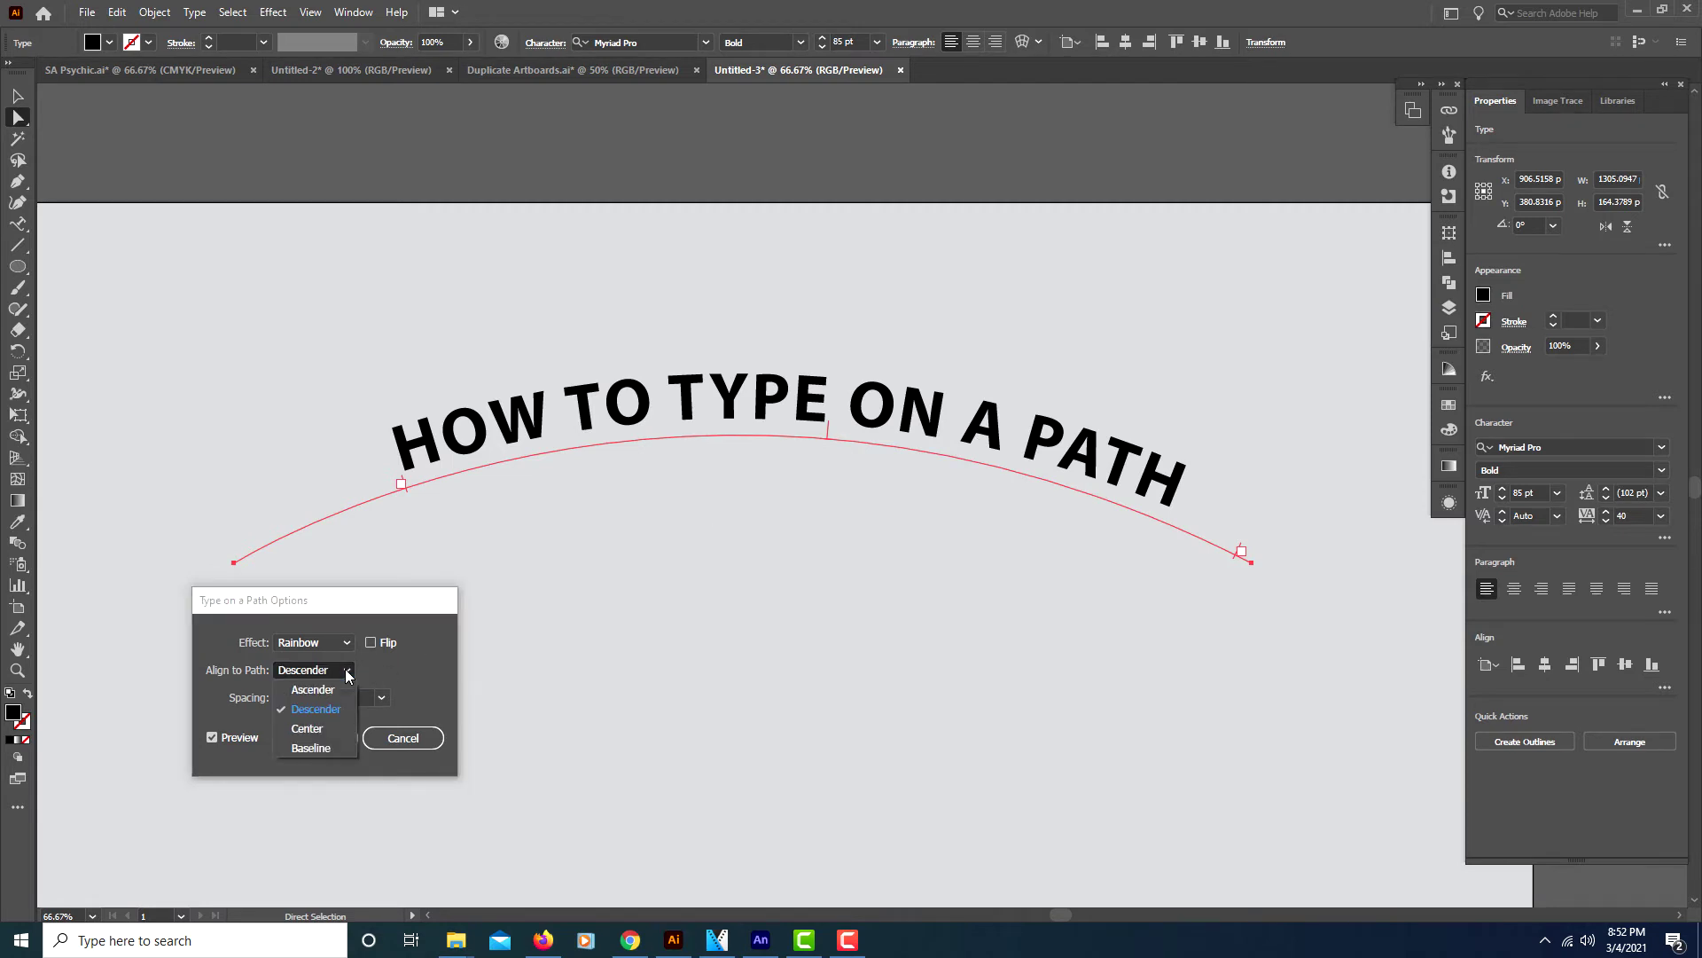
pyautogui.click(310, 749)
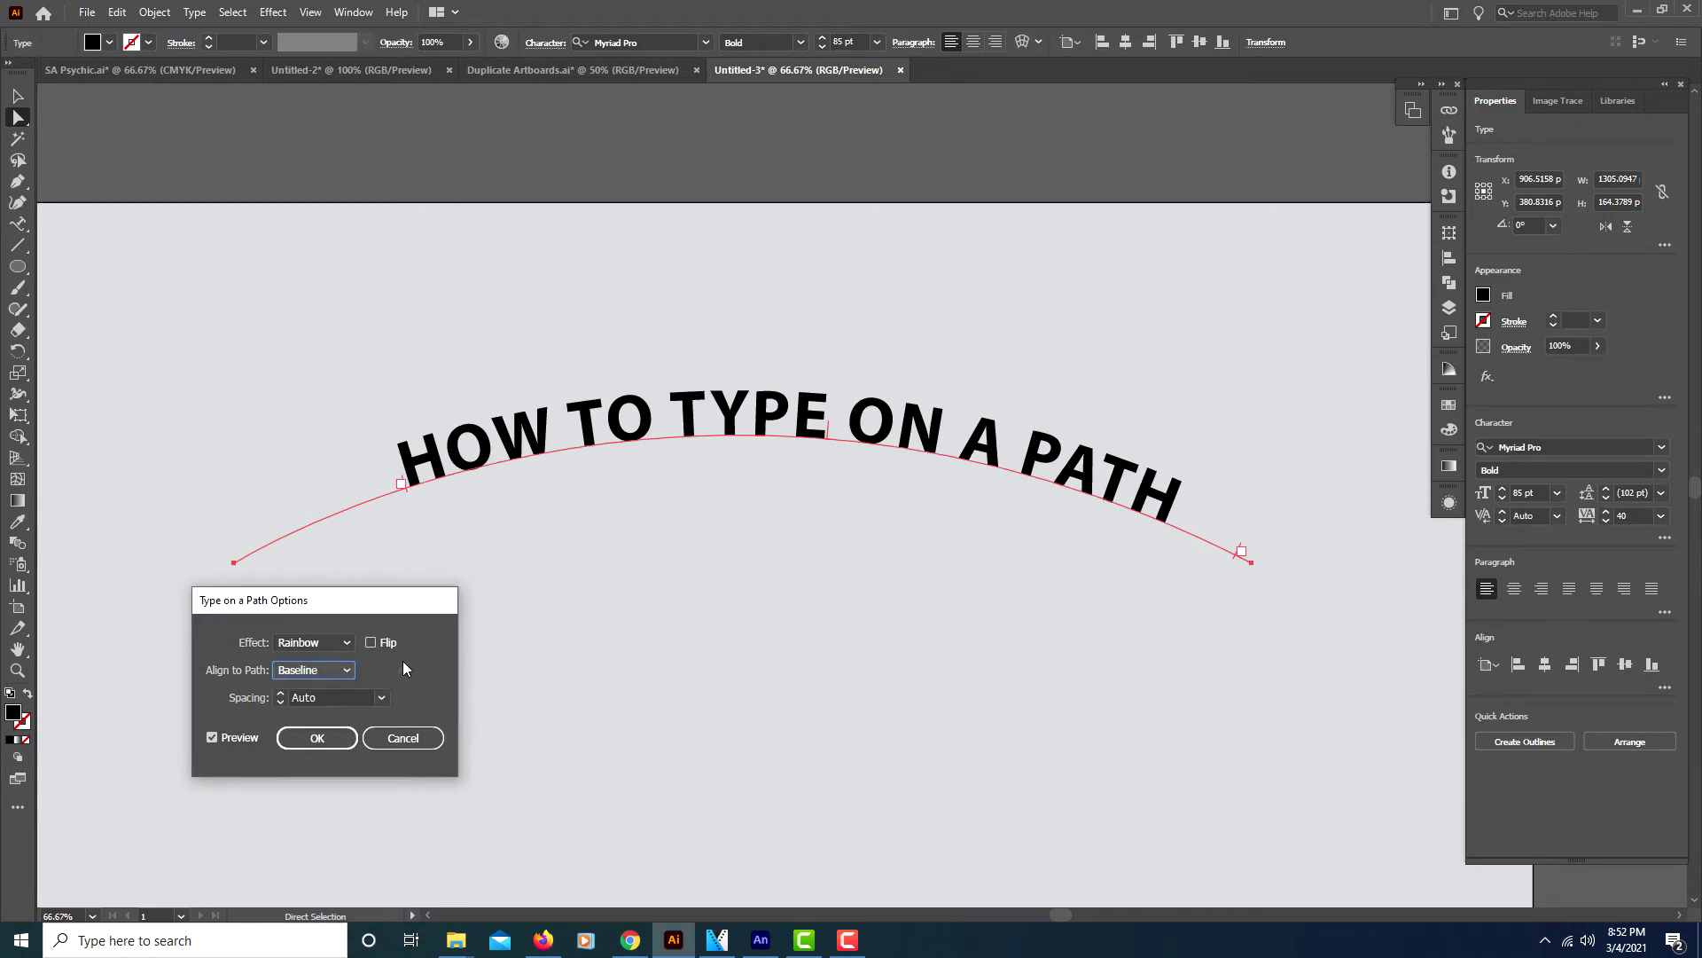
pyautogui.click(341, 743)
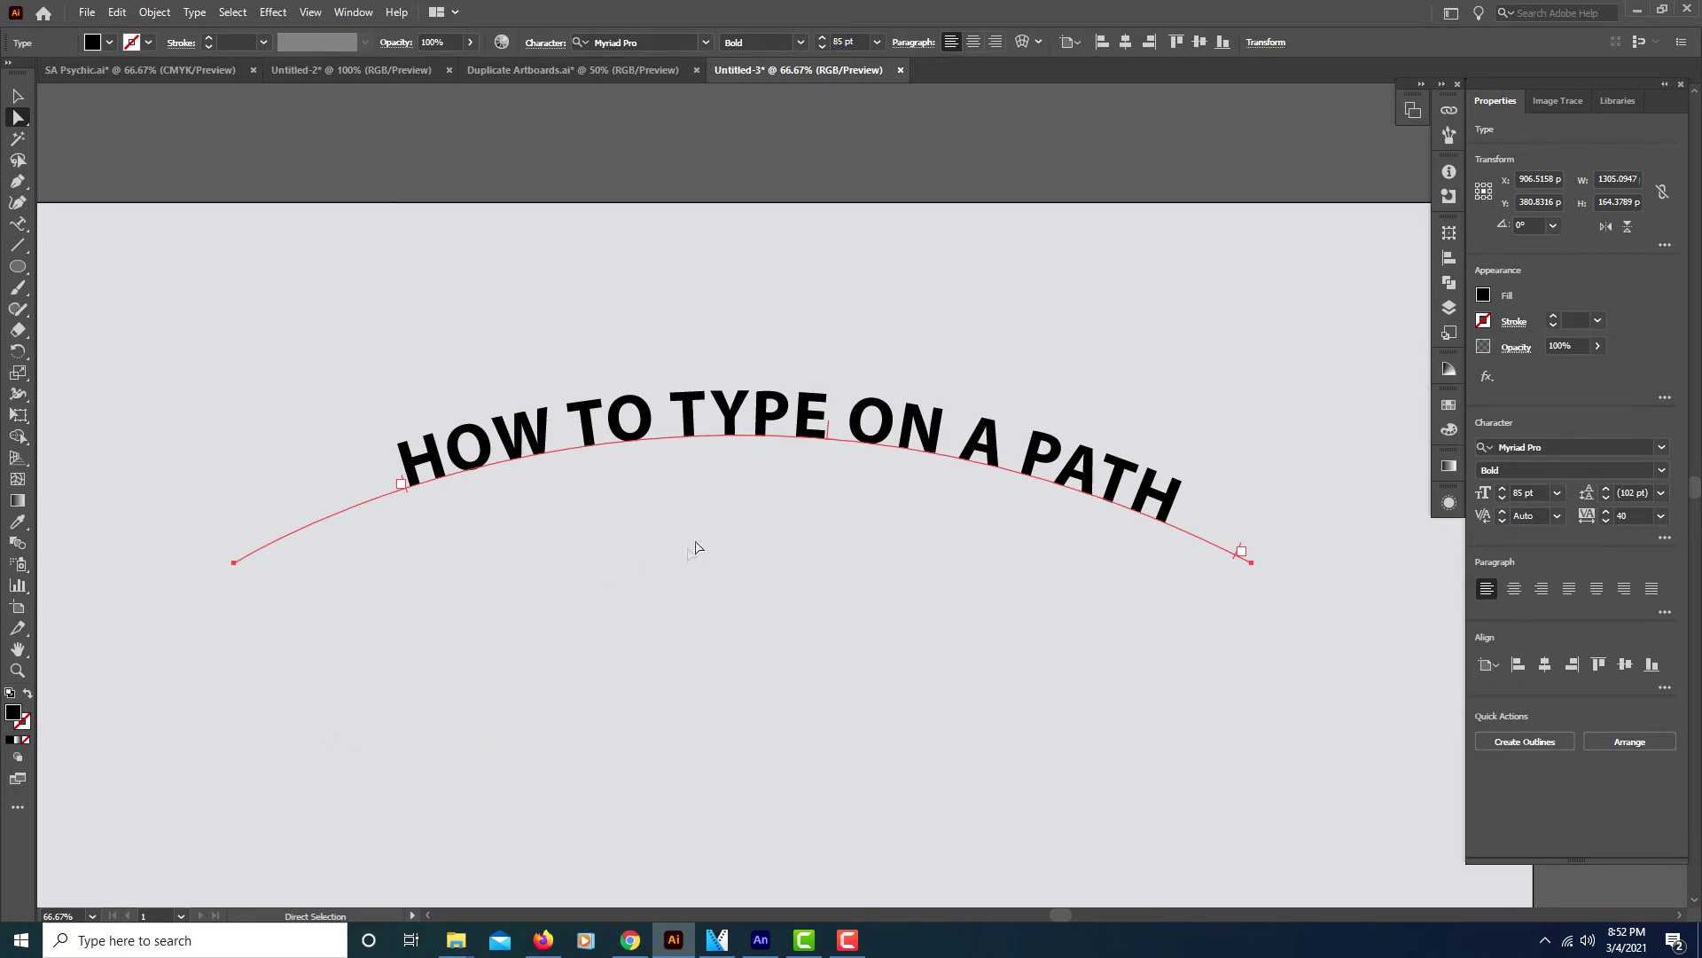
# Move the arched text up with the Selection tool so it sits just below the artboard's upper edge.
pyautogui.hotkey('ctrl', '-')
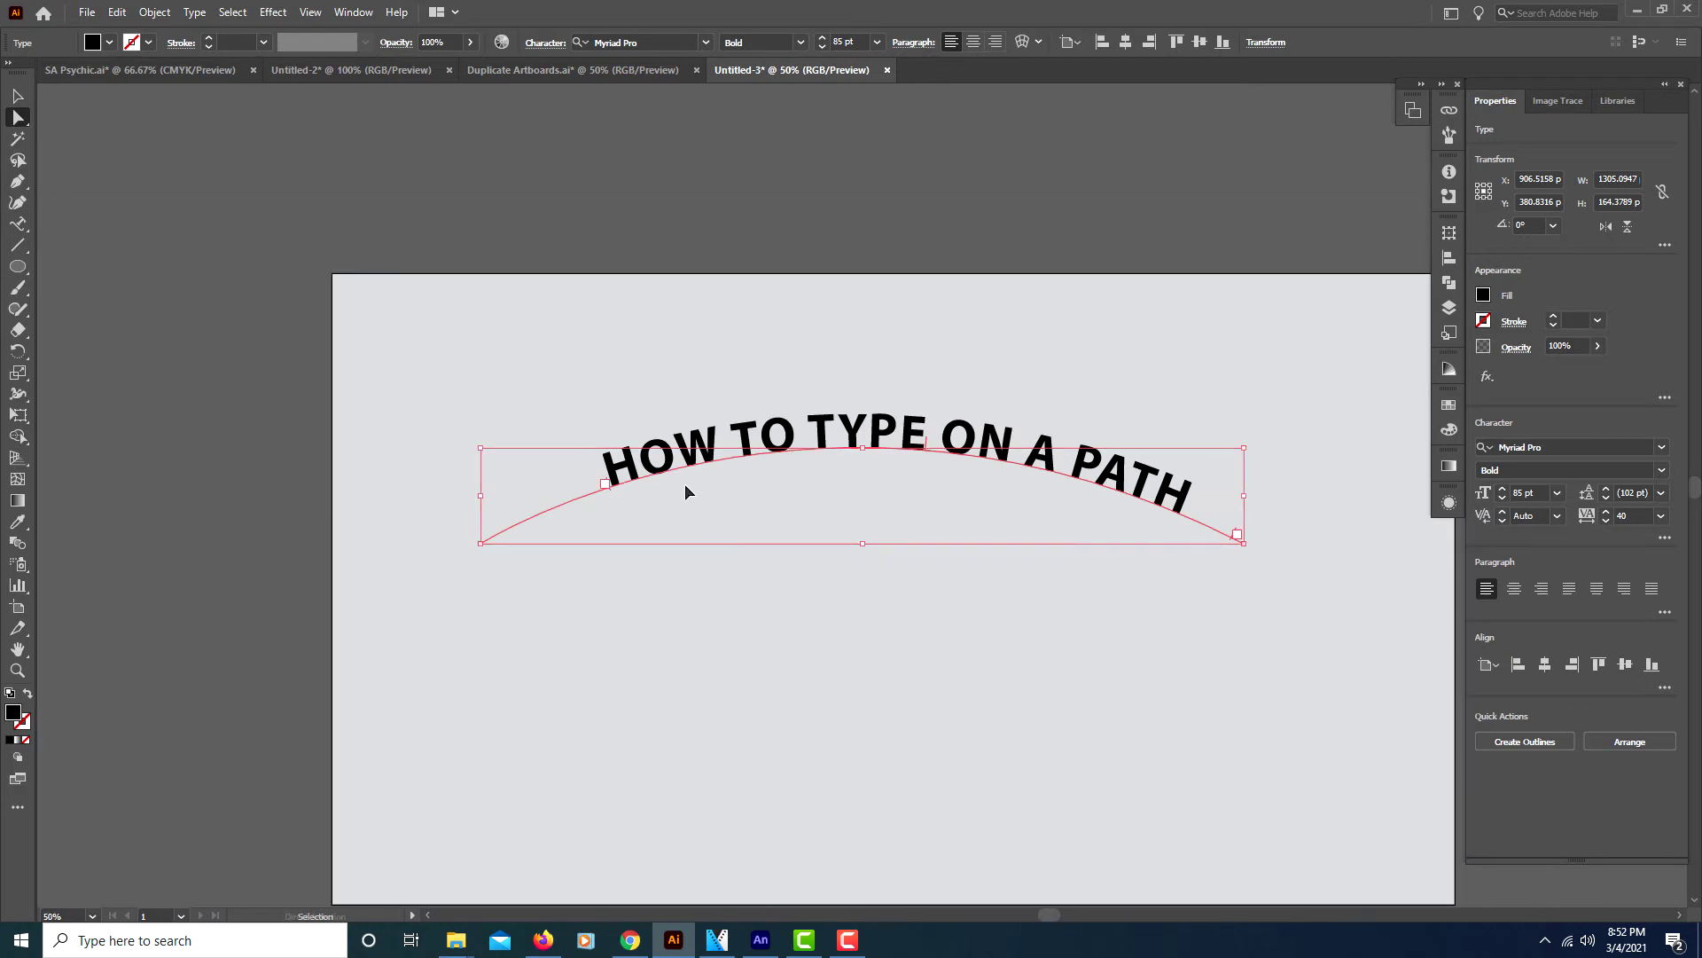
pyautogui.moveTo(760, 604); pyautogui.dragTo(662, 428)
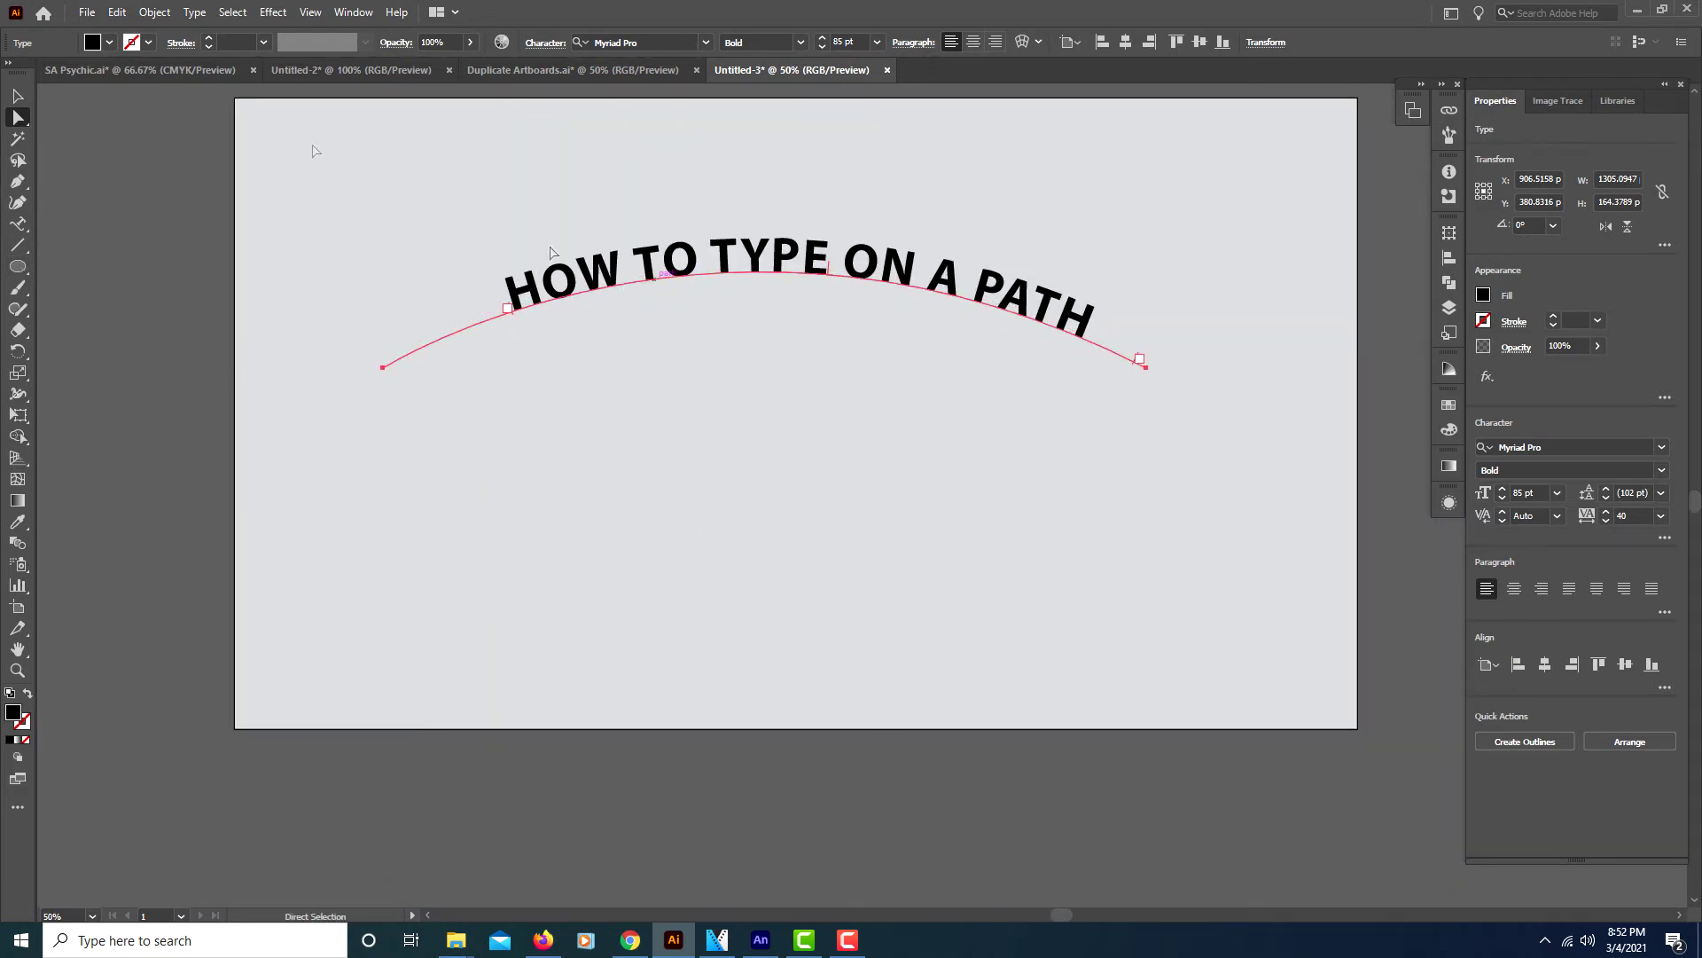
pyautogui.click(19, 98)
pyautogui.moveTo(739, 268); pyautogui.dragTo(747, 129)
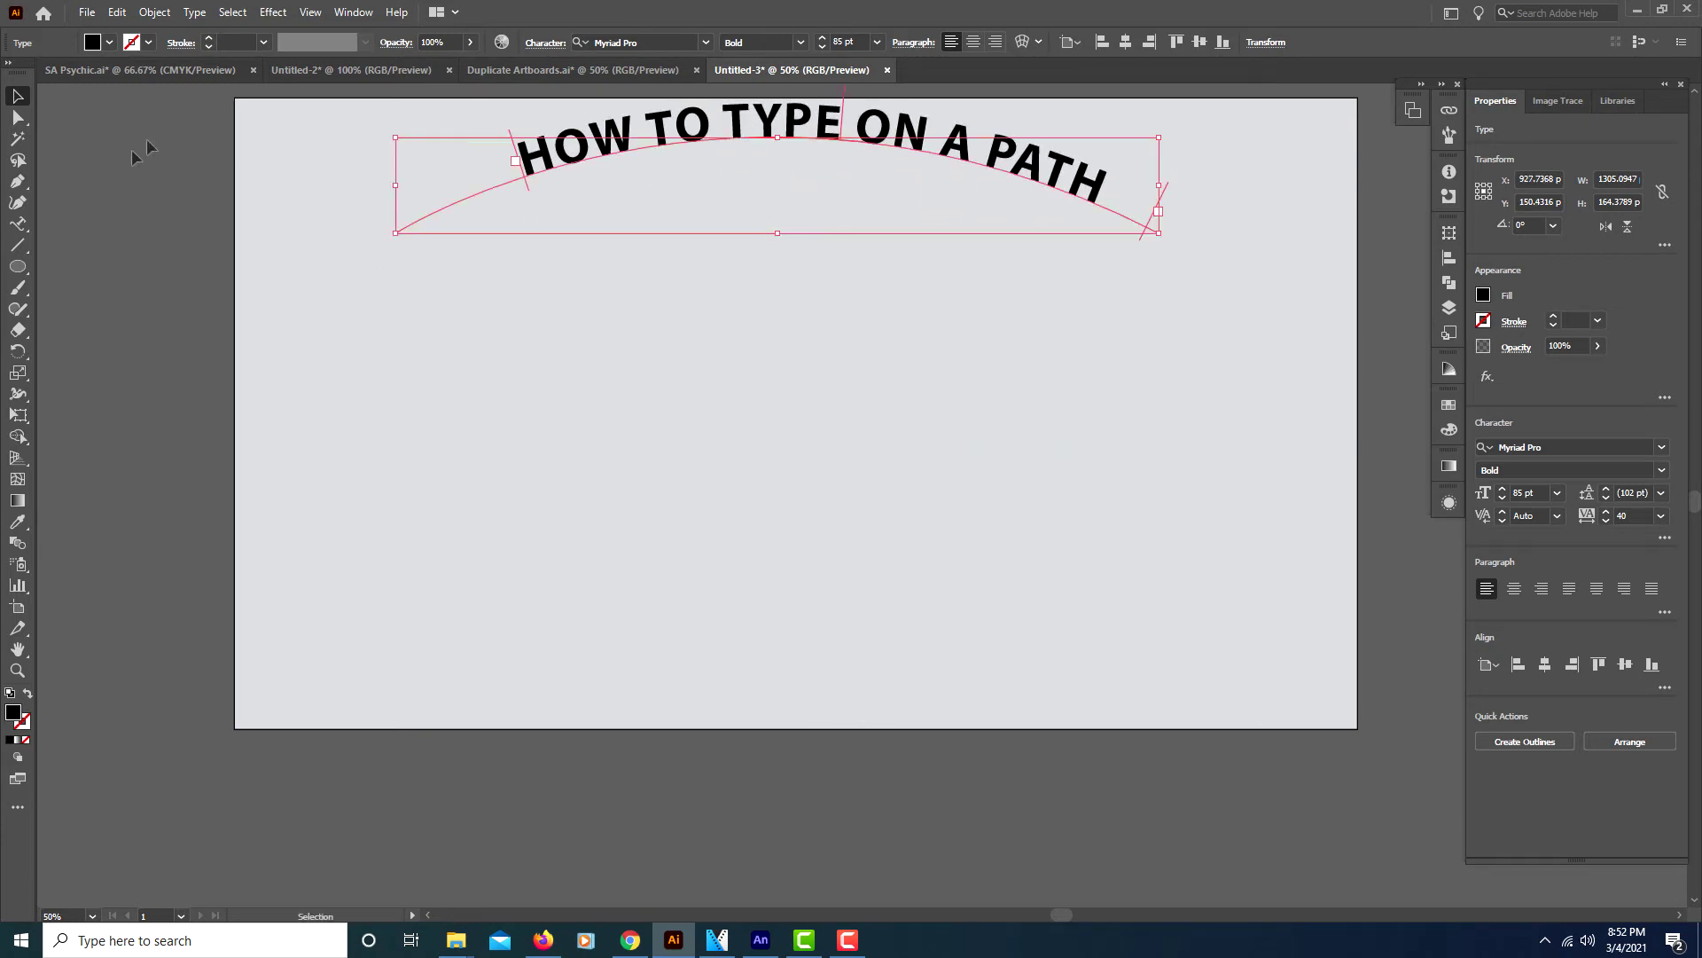
# Draw an ellipse about 846 by 656 px below the arched text, with no fill and a 0.75 pt stroke.
pyautogui.click(19, 272)
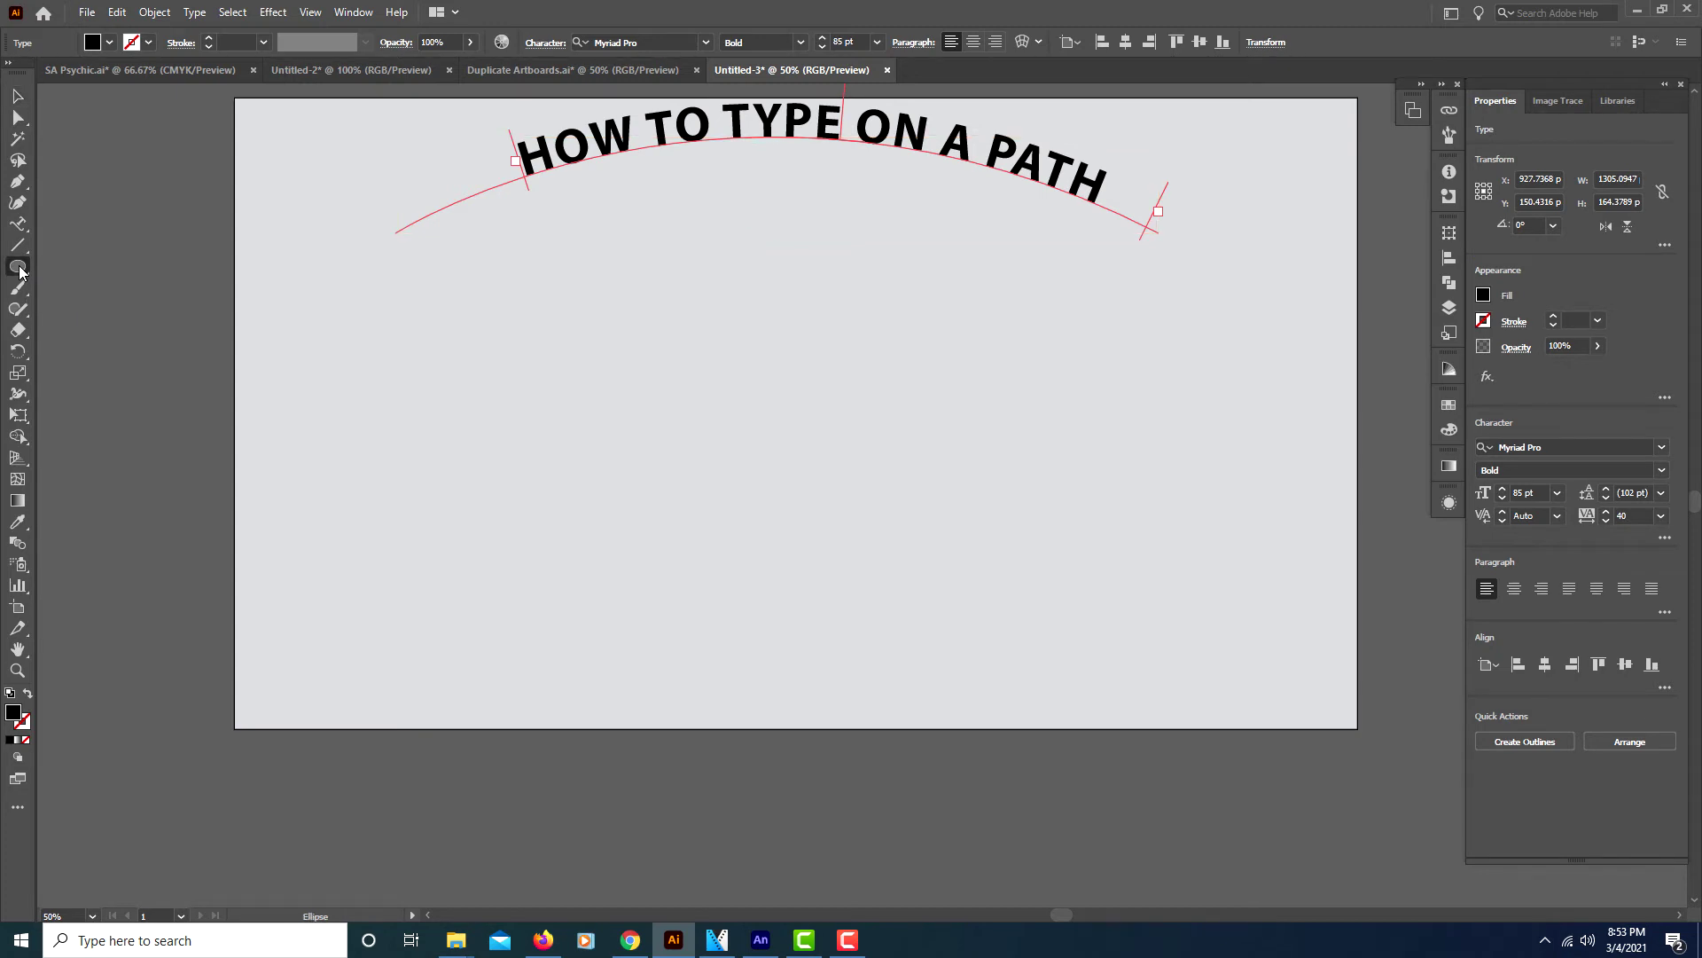
pyautogui.moveTo(1061, 345); pyautogui.dragTo(566, 729)
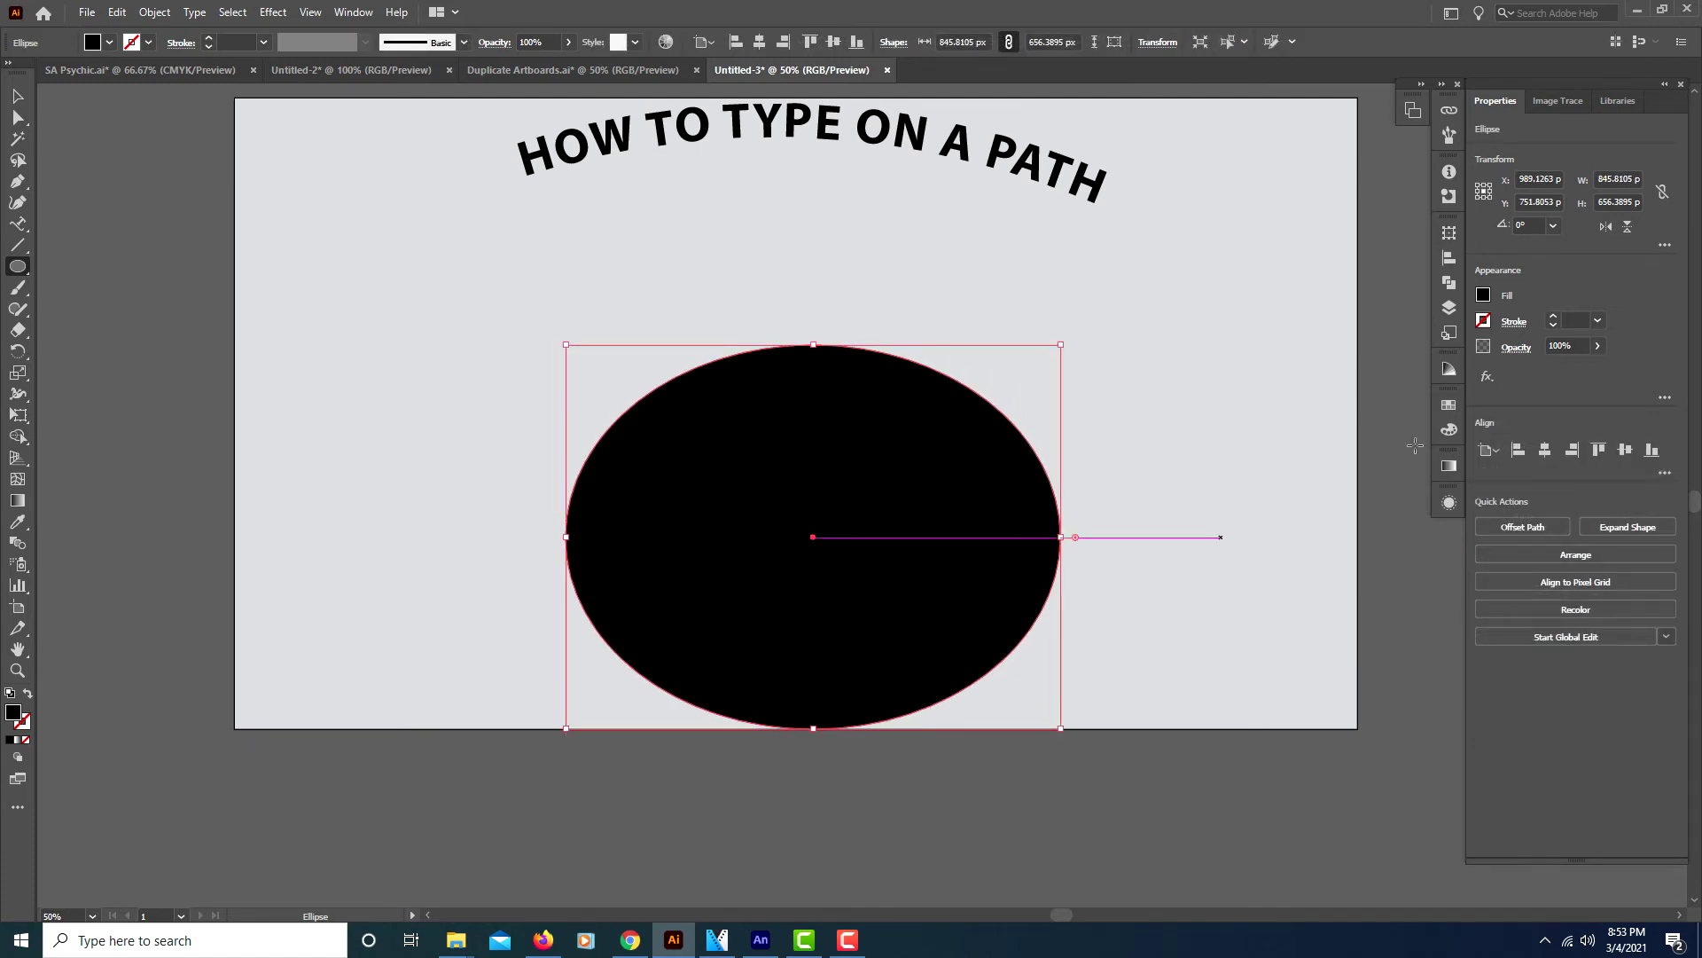
pyautogui.click(1483, 296)
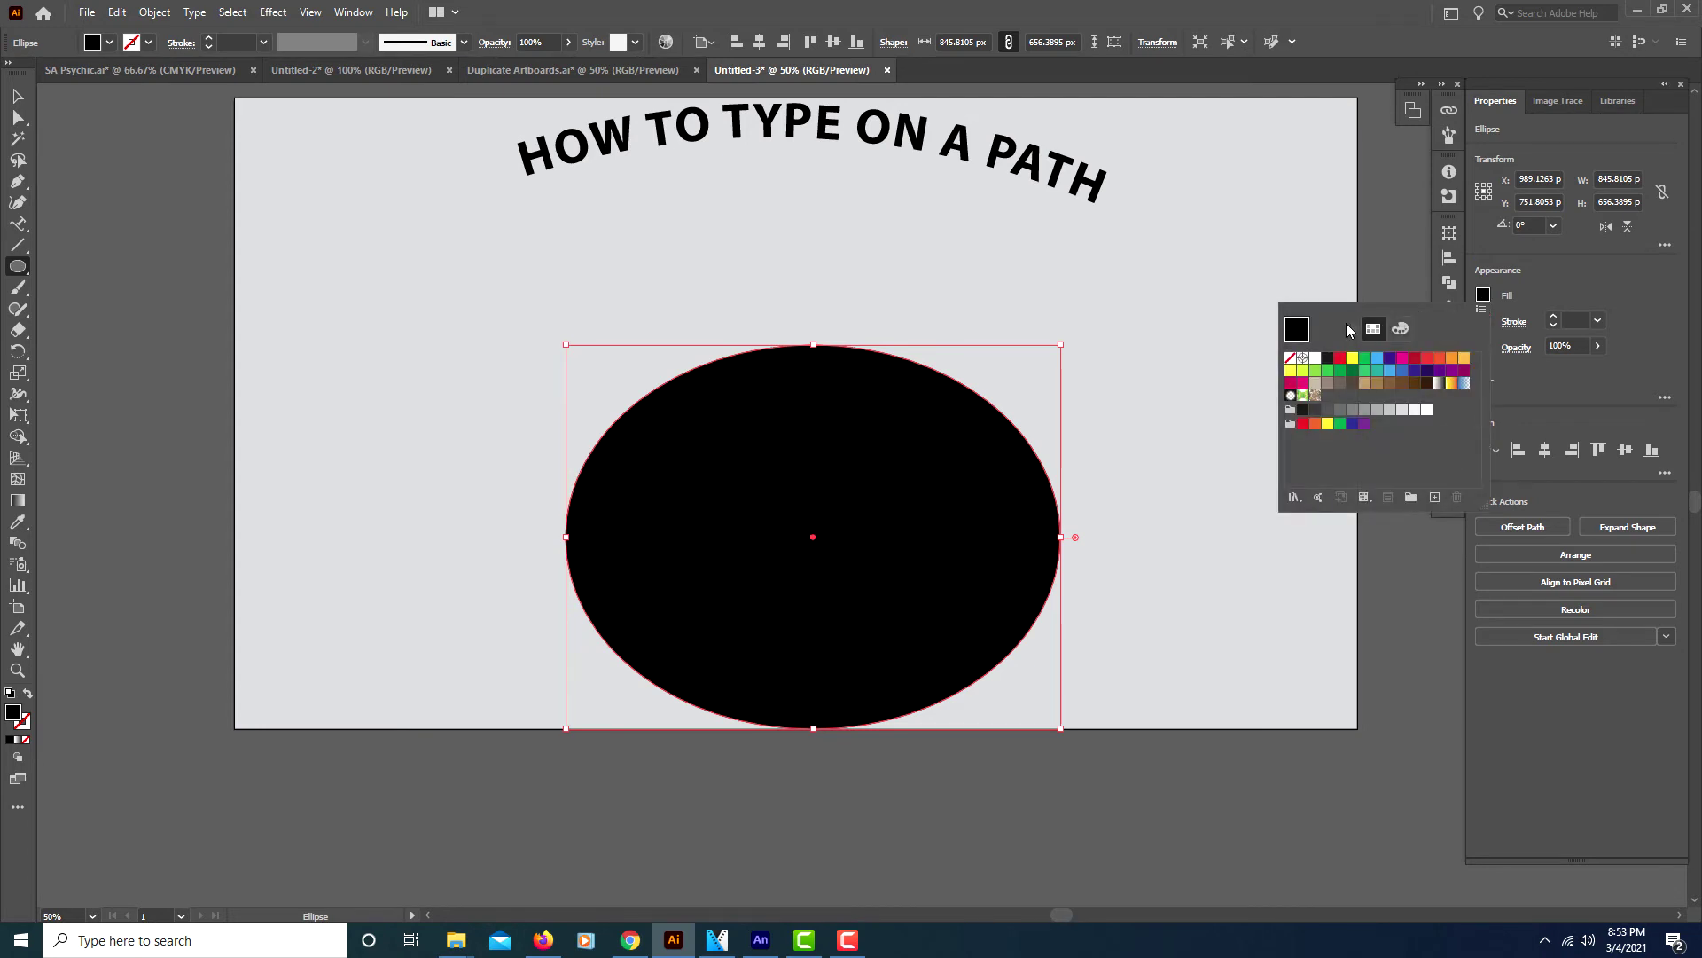
pyautogui.click(1291, 358)
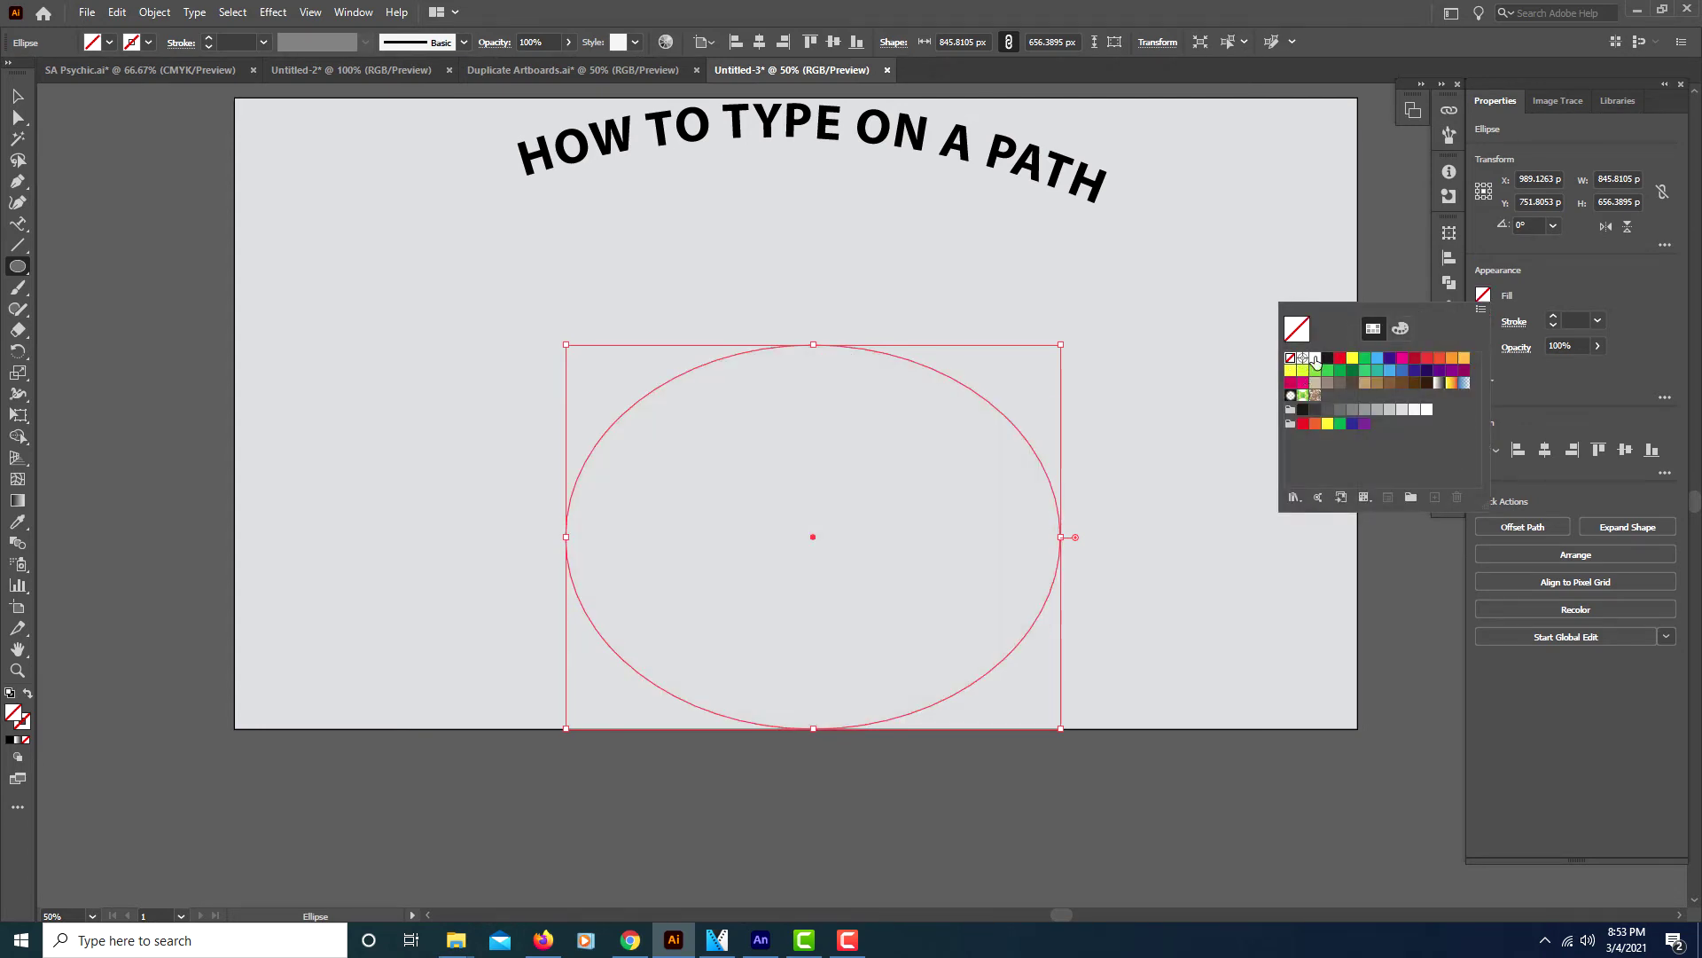
pyautogui.click(1552, 318)
pyautogui.click(1552, 316)
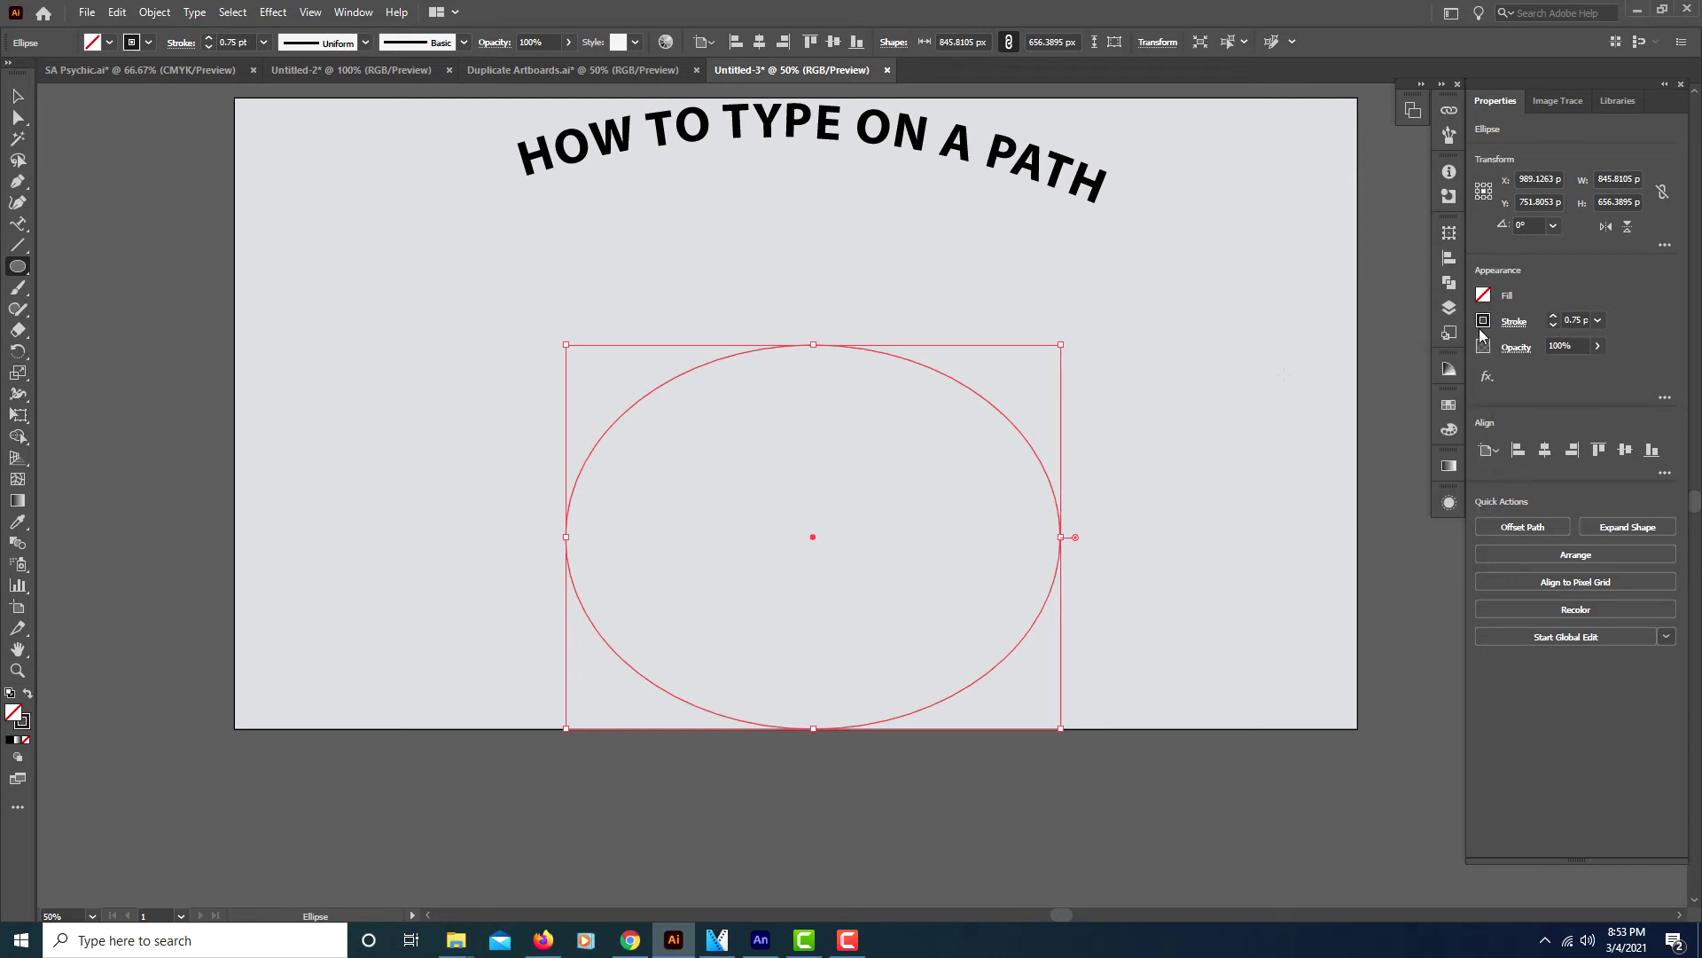
# Add the text "HOW TO TYPE ON A CIRCLE" along the ellipse's outline with the Type on a Path tool.
pyautogui.click(23, 228)
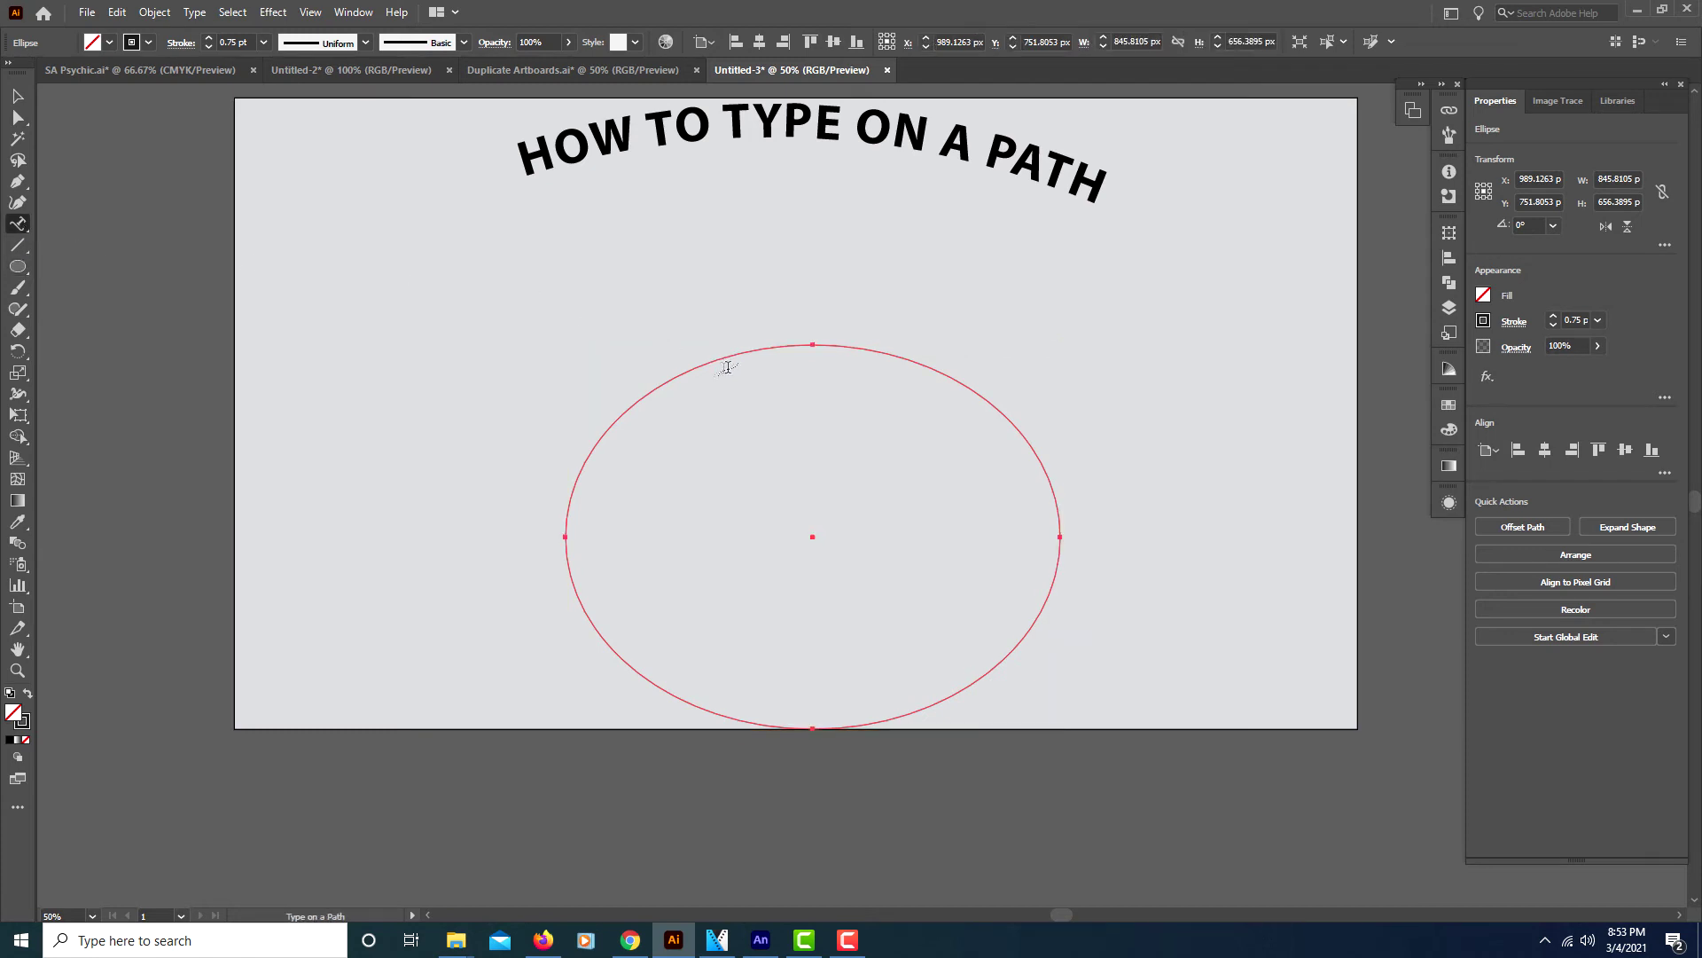
pyautogui.click(567, 524)
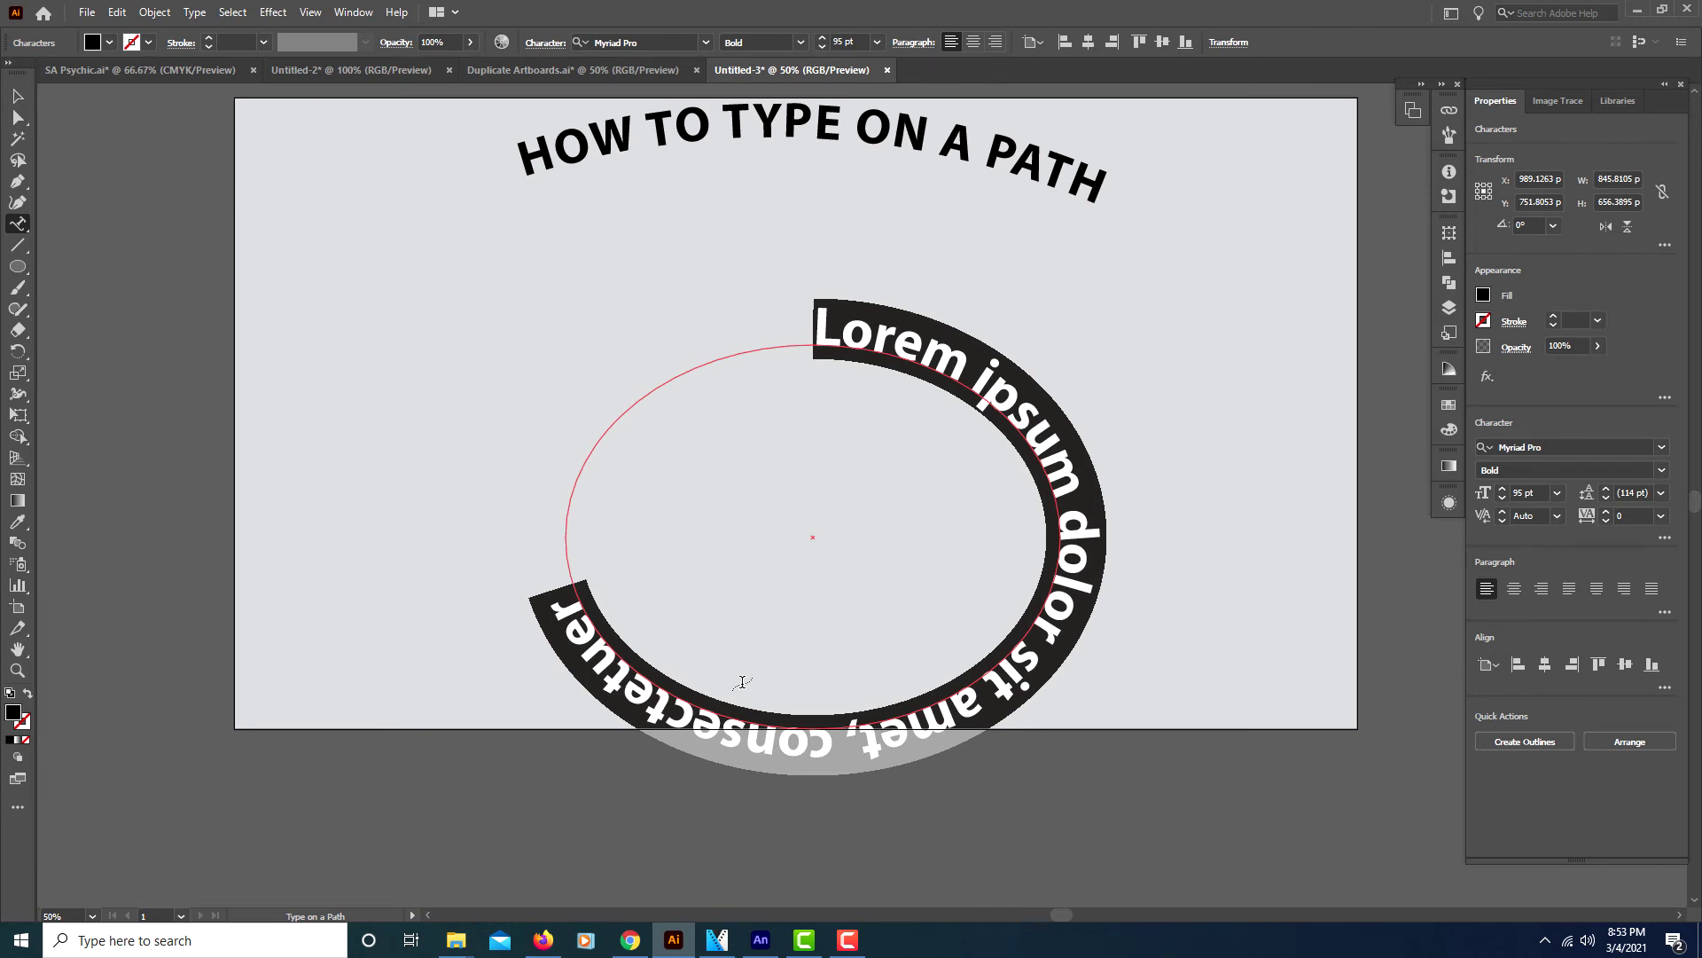
pyautogui.write('HOW TO T')
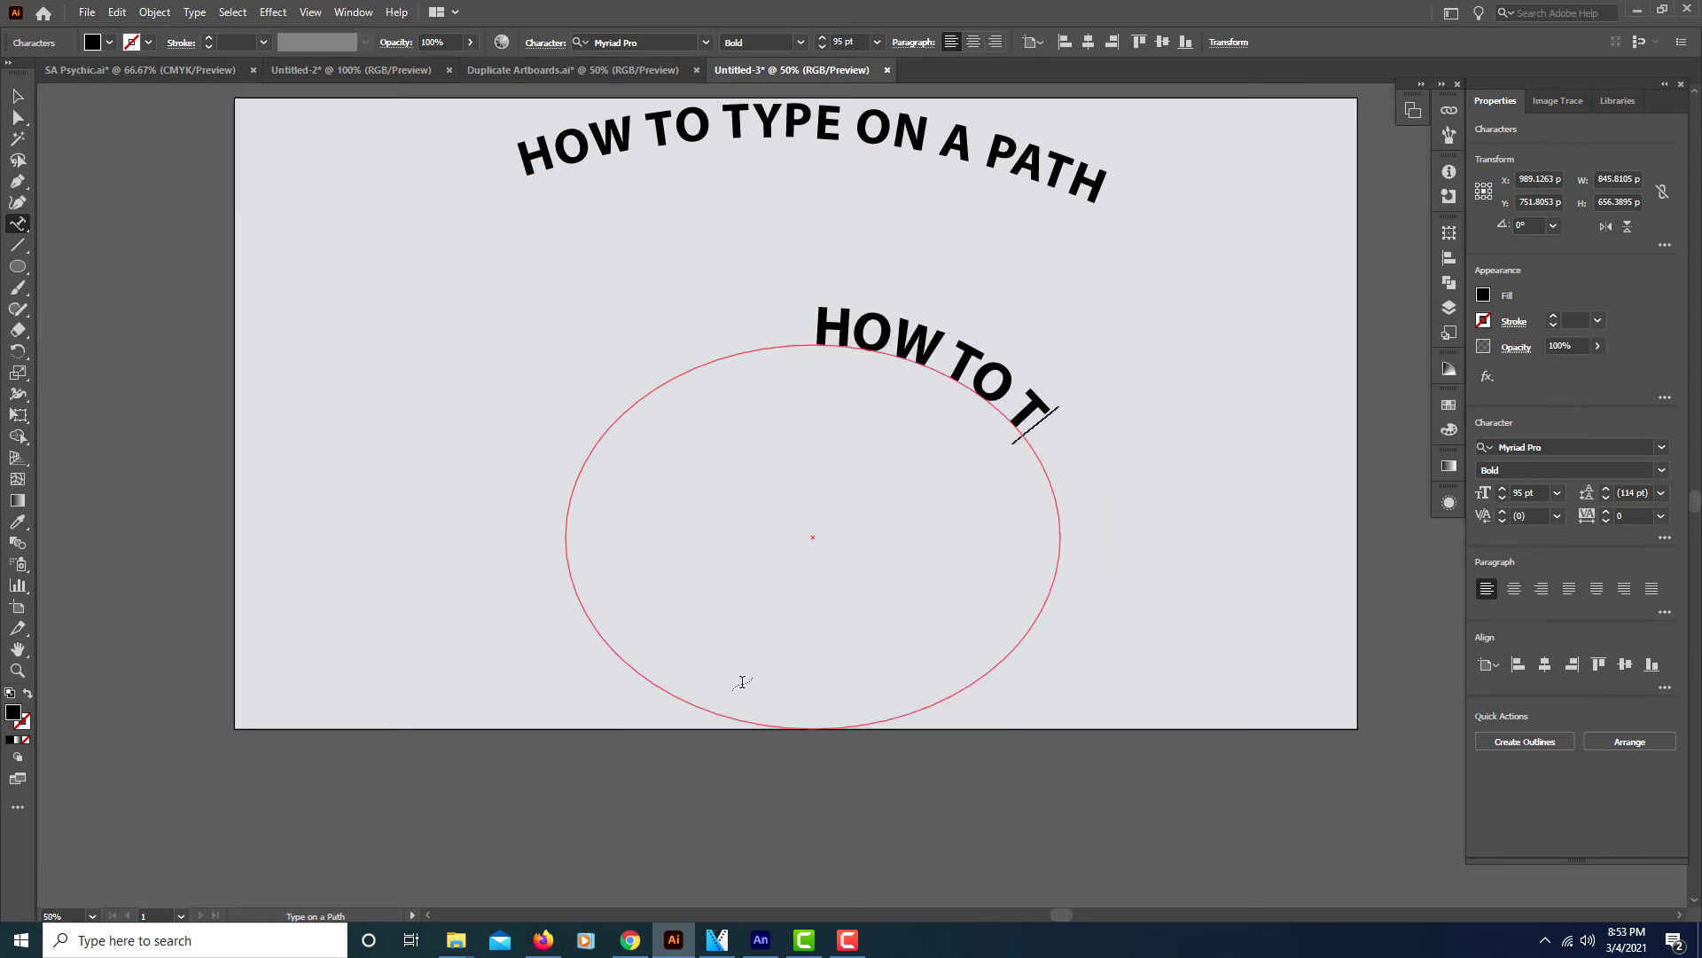
pyautogui.write('YPE ON A CIRCLE')
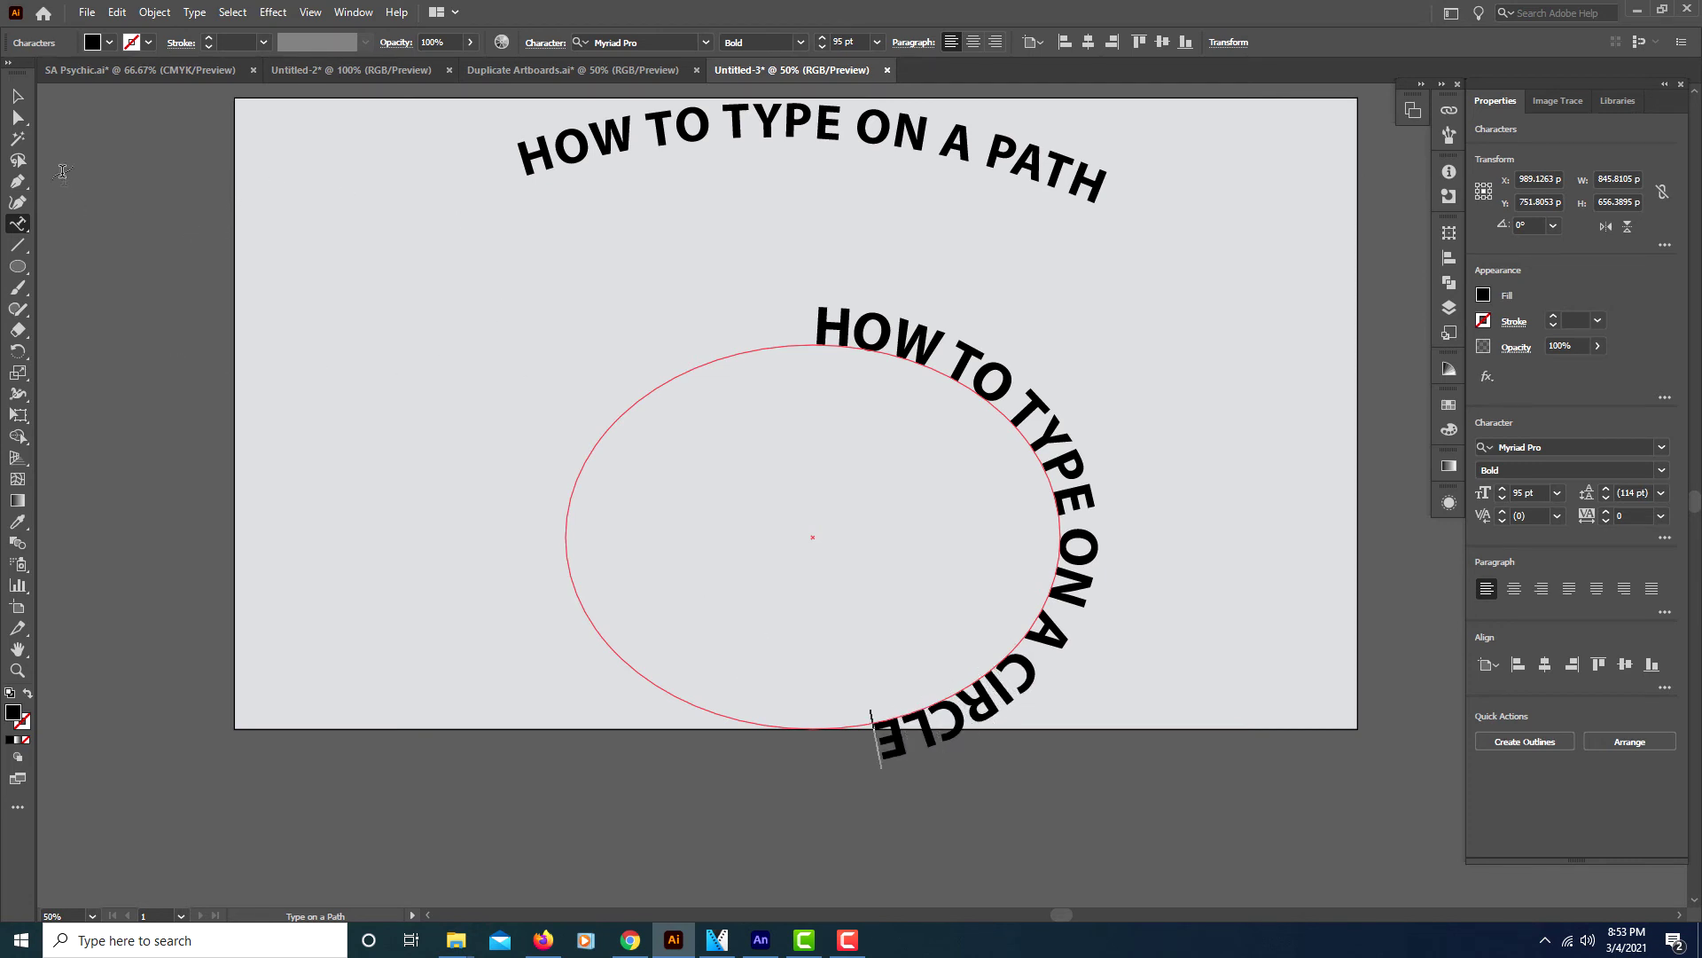
# Slide the start of the ellipse text counterclockwise with the Direct Selection tool so the wording arches evenly over the ellipse's upper half.
pyautogui.click(18, 118)
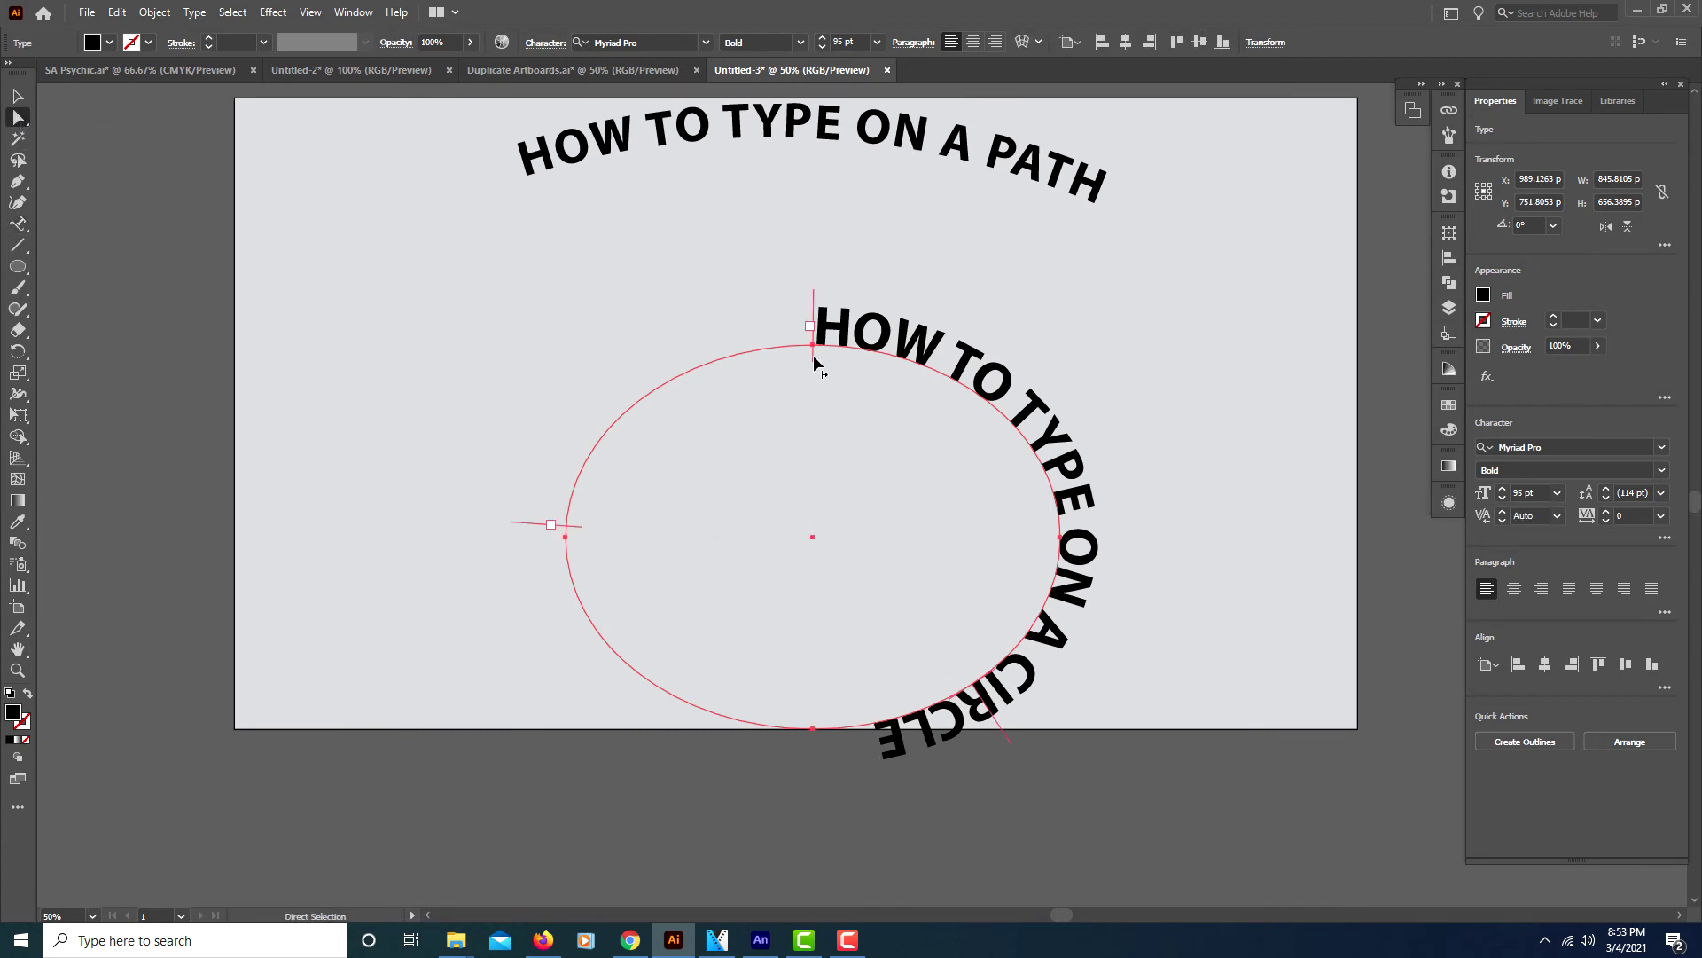
pyautogui.moveTo(814, 358); pyautogui.dragTo(581, 492)
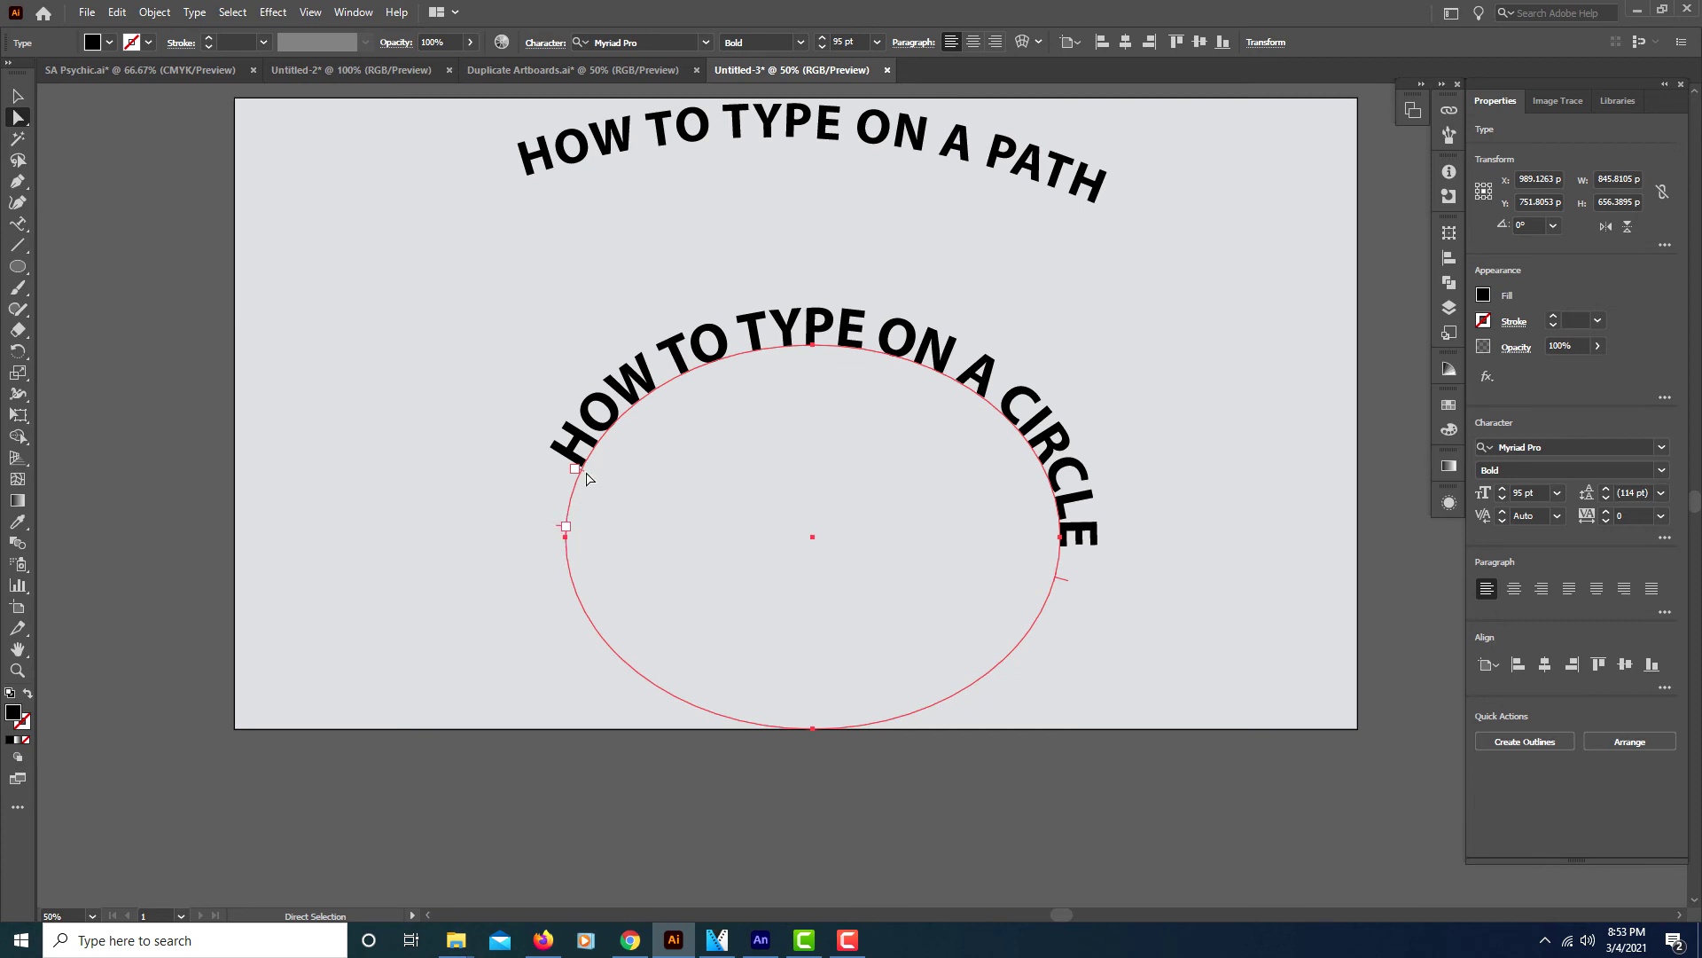
pyautogui.moveTo(582, 471); pyautogui.dragTo(570, 507)
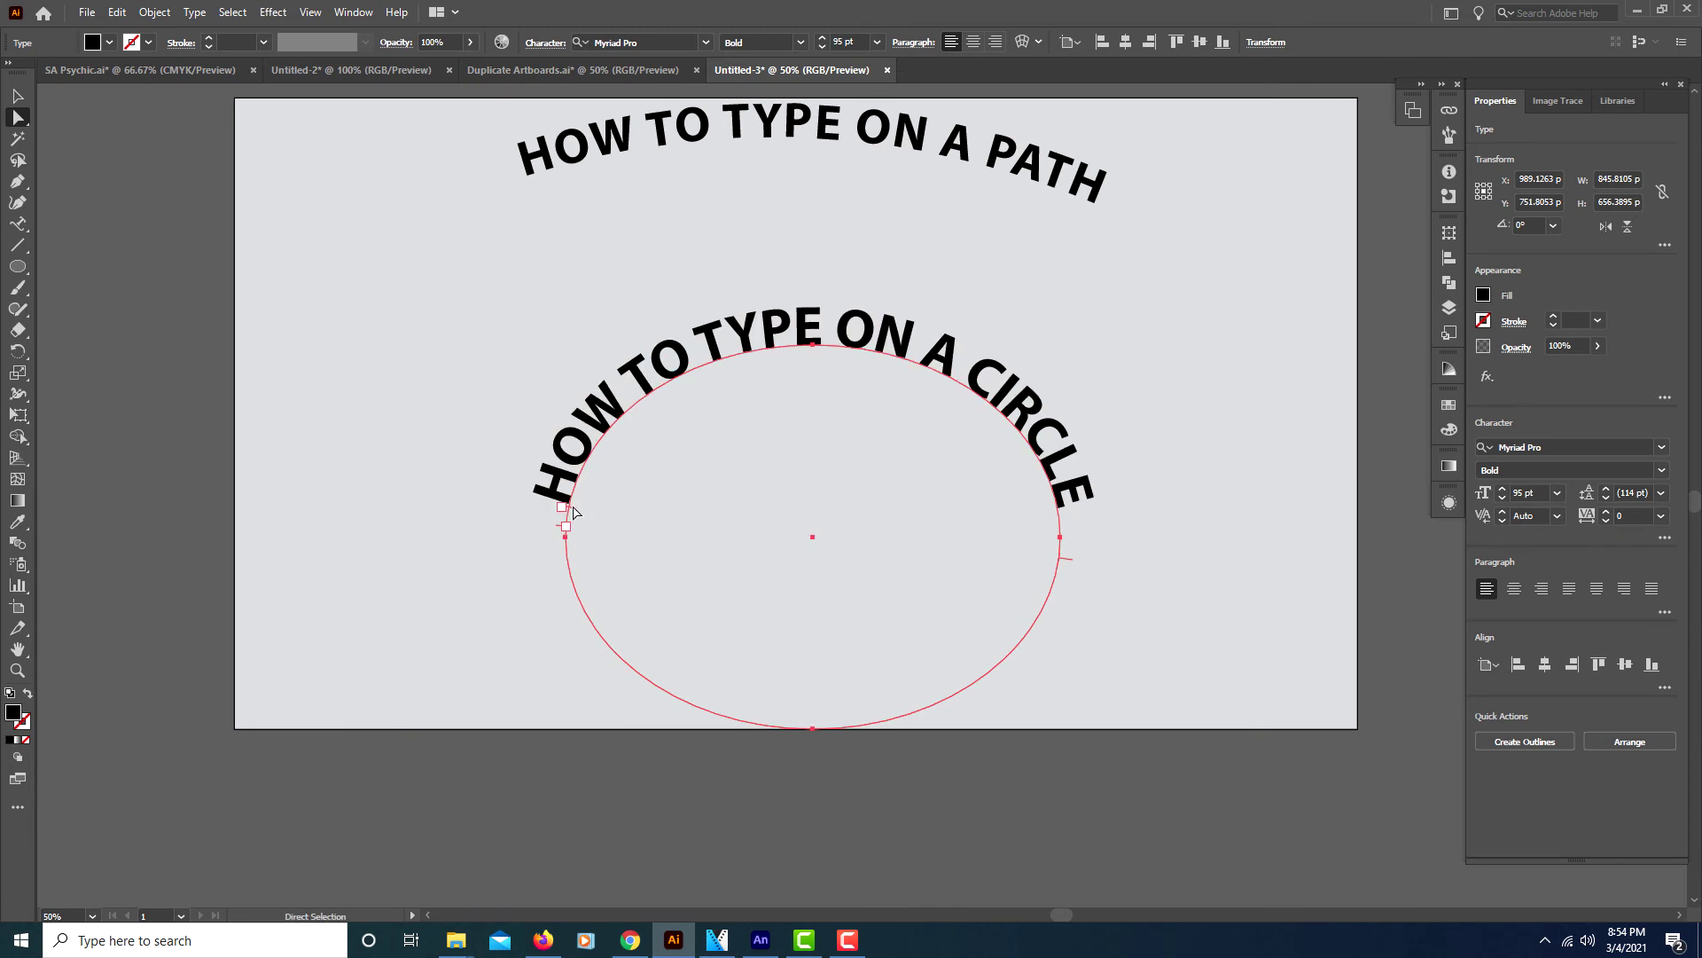
# Shift the text ellipse to about X 977, Y 770 px and slide the text's end bracket to the ellipse's lower-left side.
pyautogui.moveTo(571, 506); pyautogui.dragTo(571, 517)
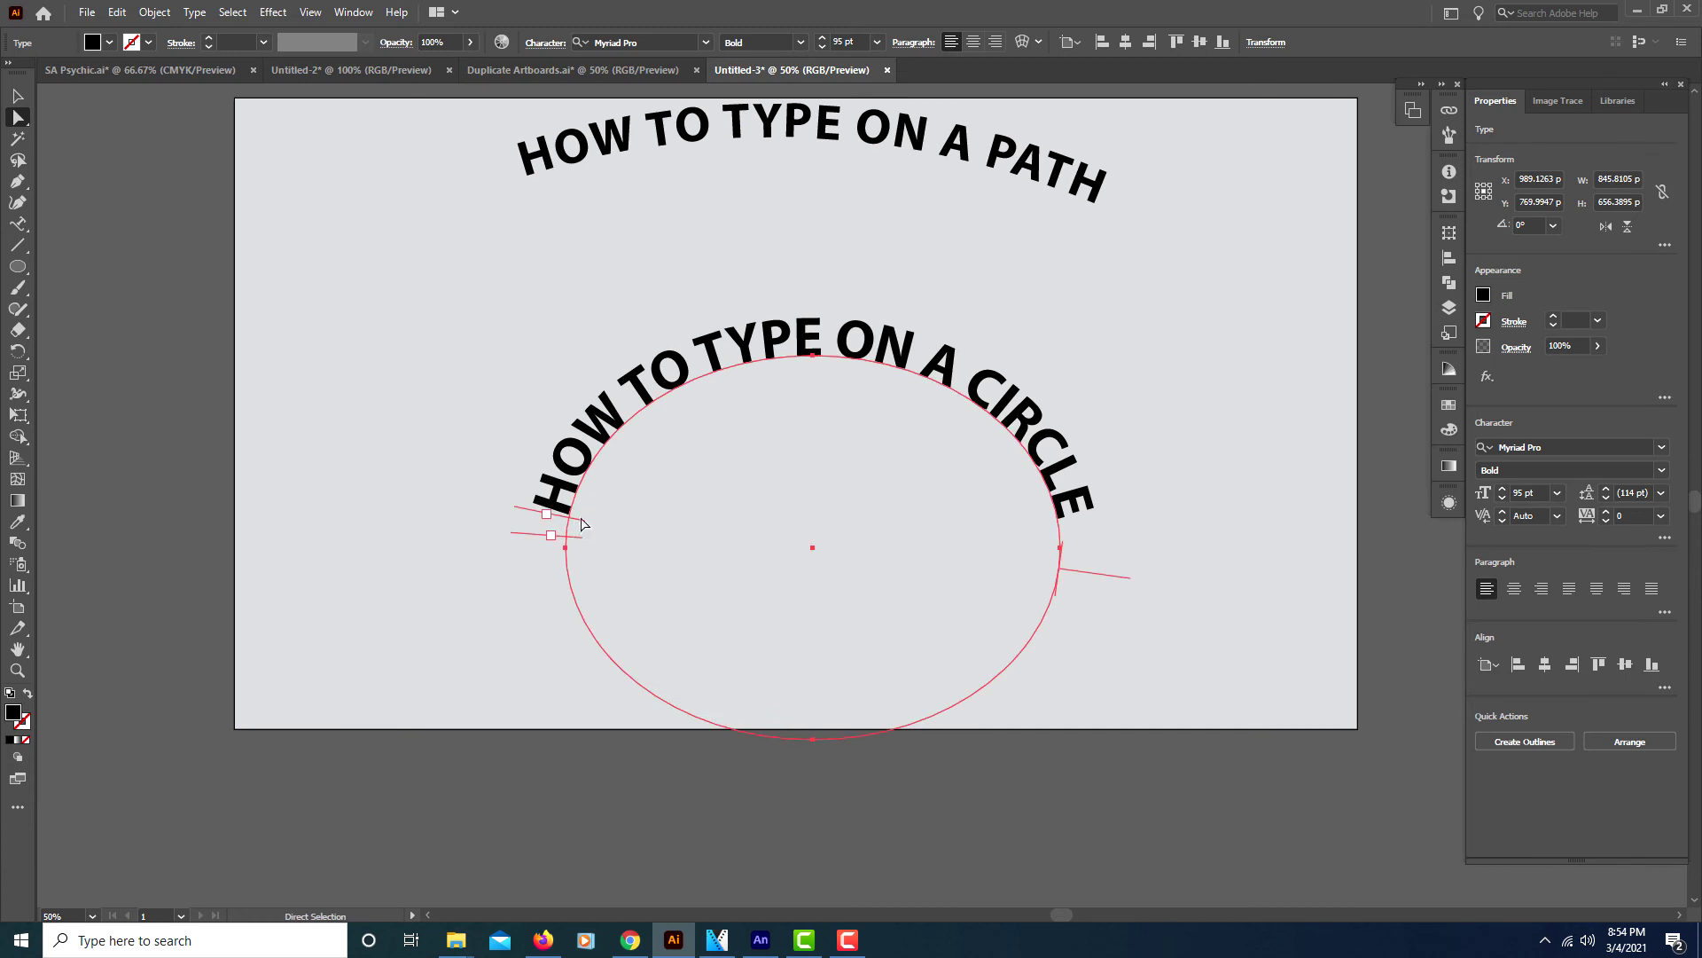
pyautogui.moveTo(584, 524)
pyautogui.mouseDown()
pyautogui.moveTo(562, 559)
pyautogui.moveTo(566, 515)
pyautogui.mouseUp()
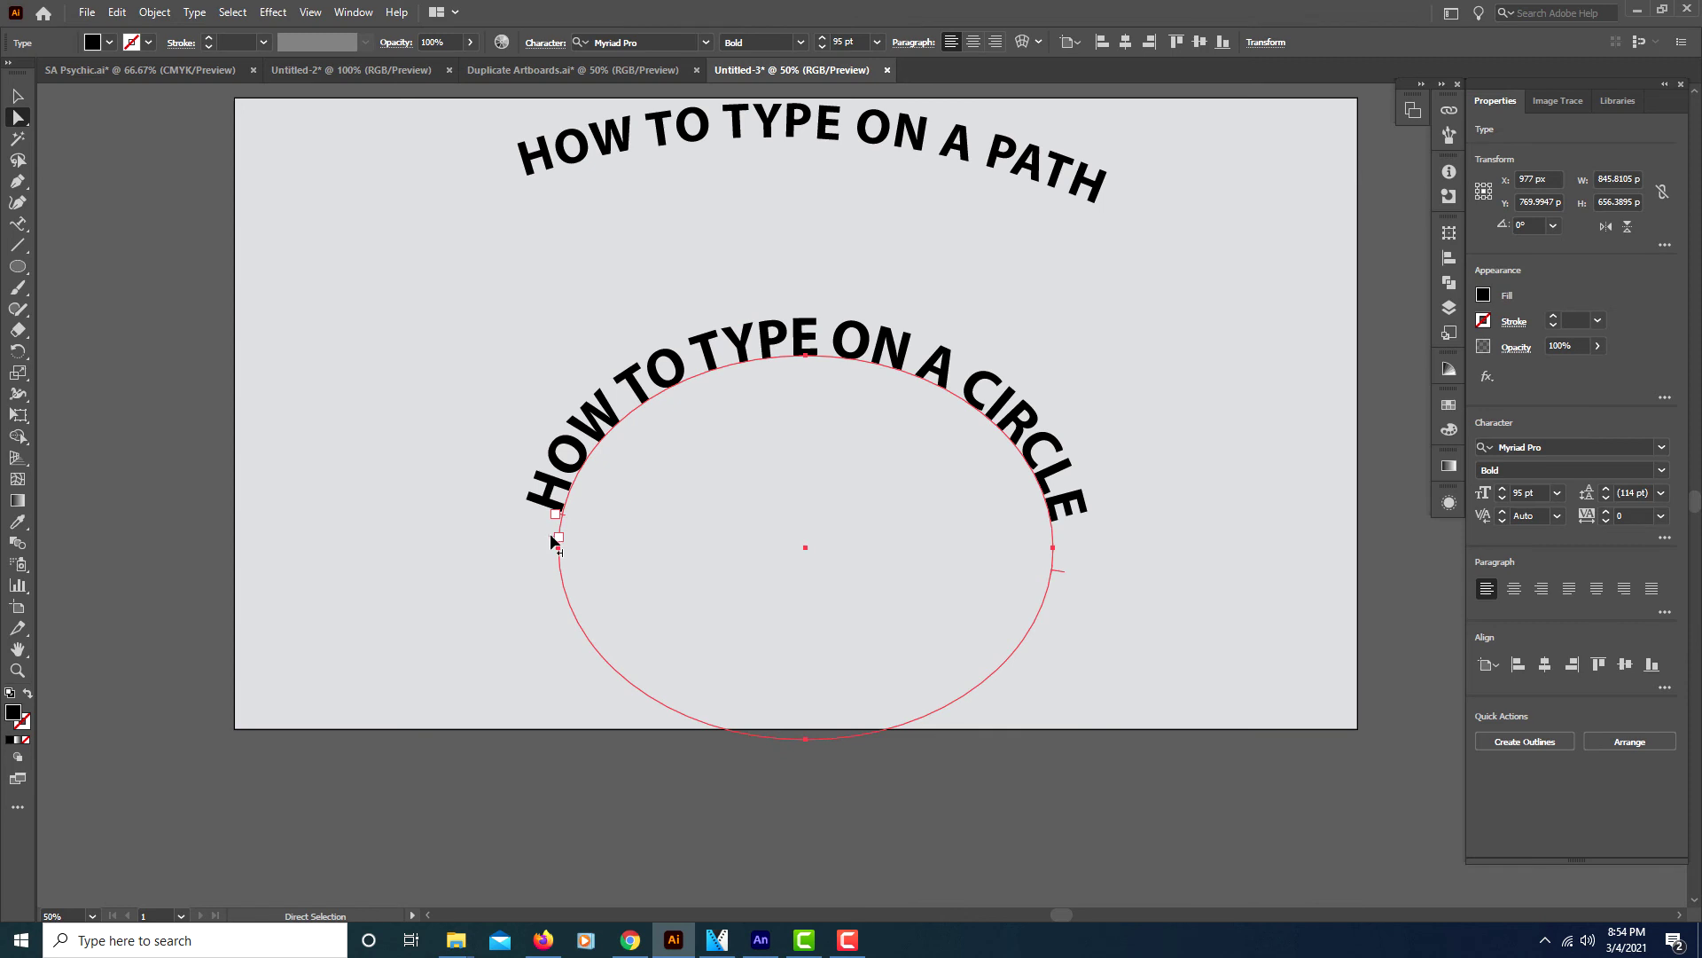
pyautogui.moveTo(550, 539); pyautogui.dragTo(575, 660)
# Open the Type on a Path options for the ellipse text and align it to the path's Center with the preview on.
pyautogui.click(194, 13)
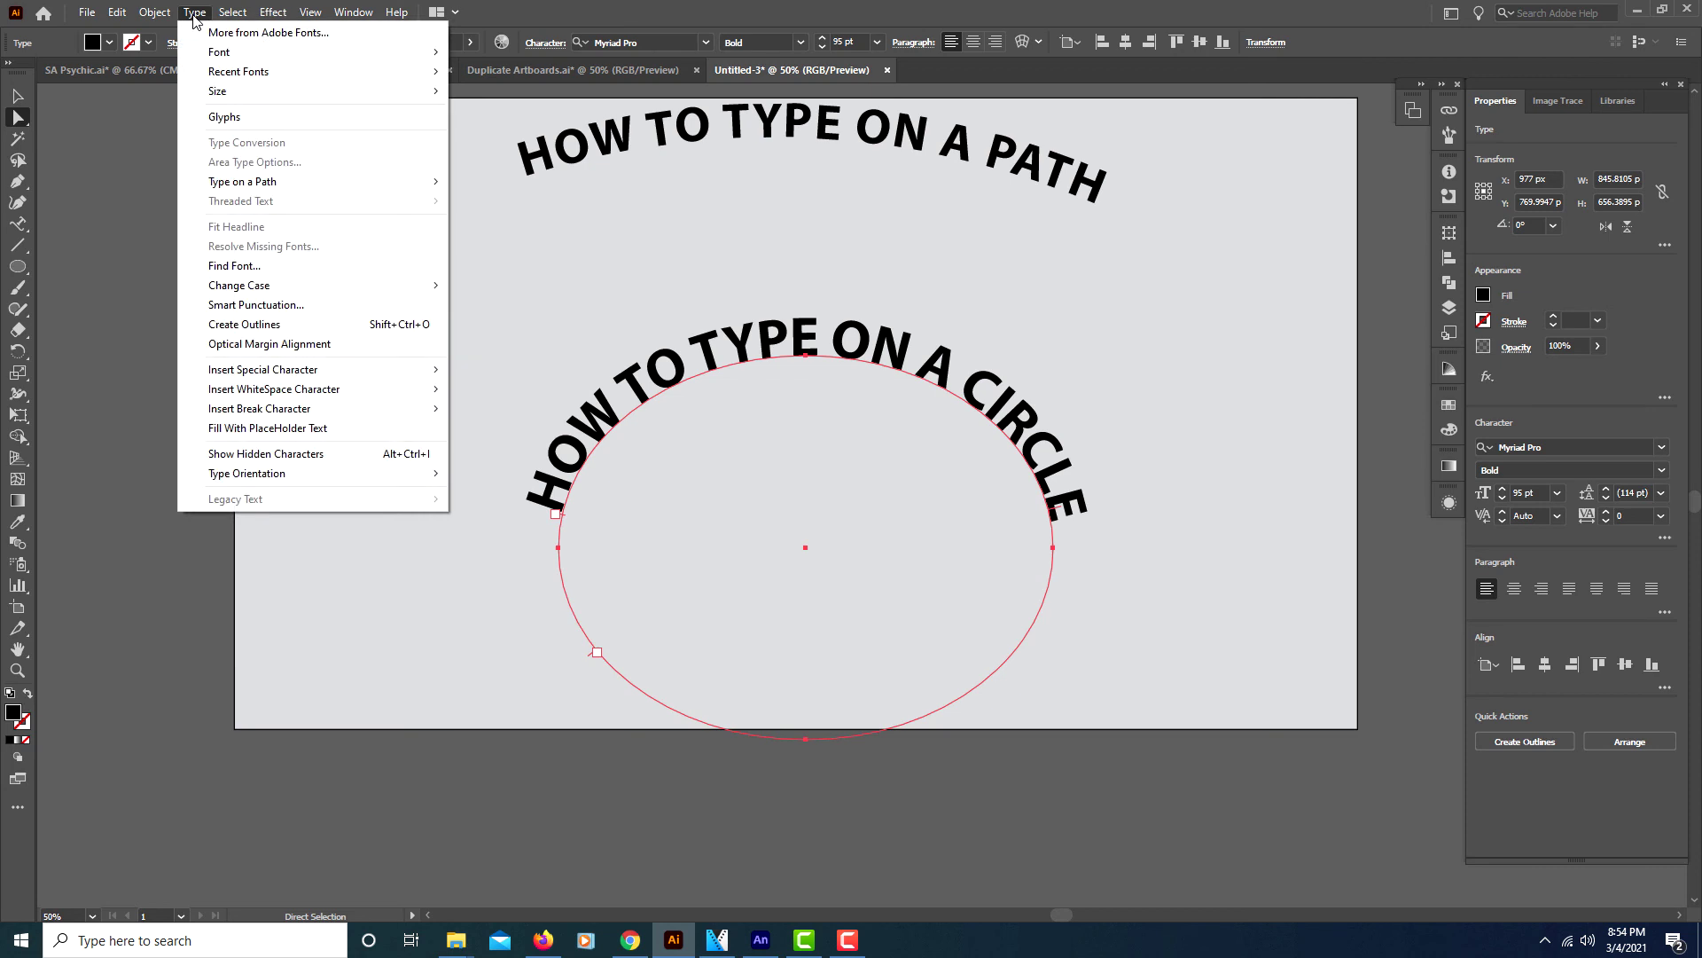
pyautogui.moveTo(270, 182)
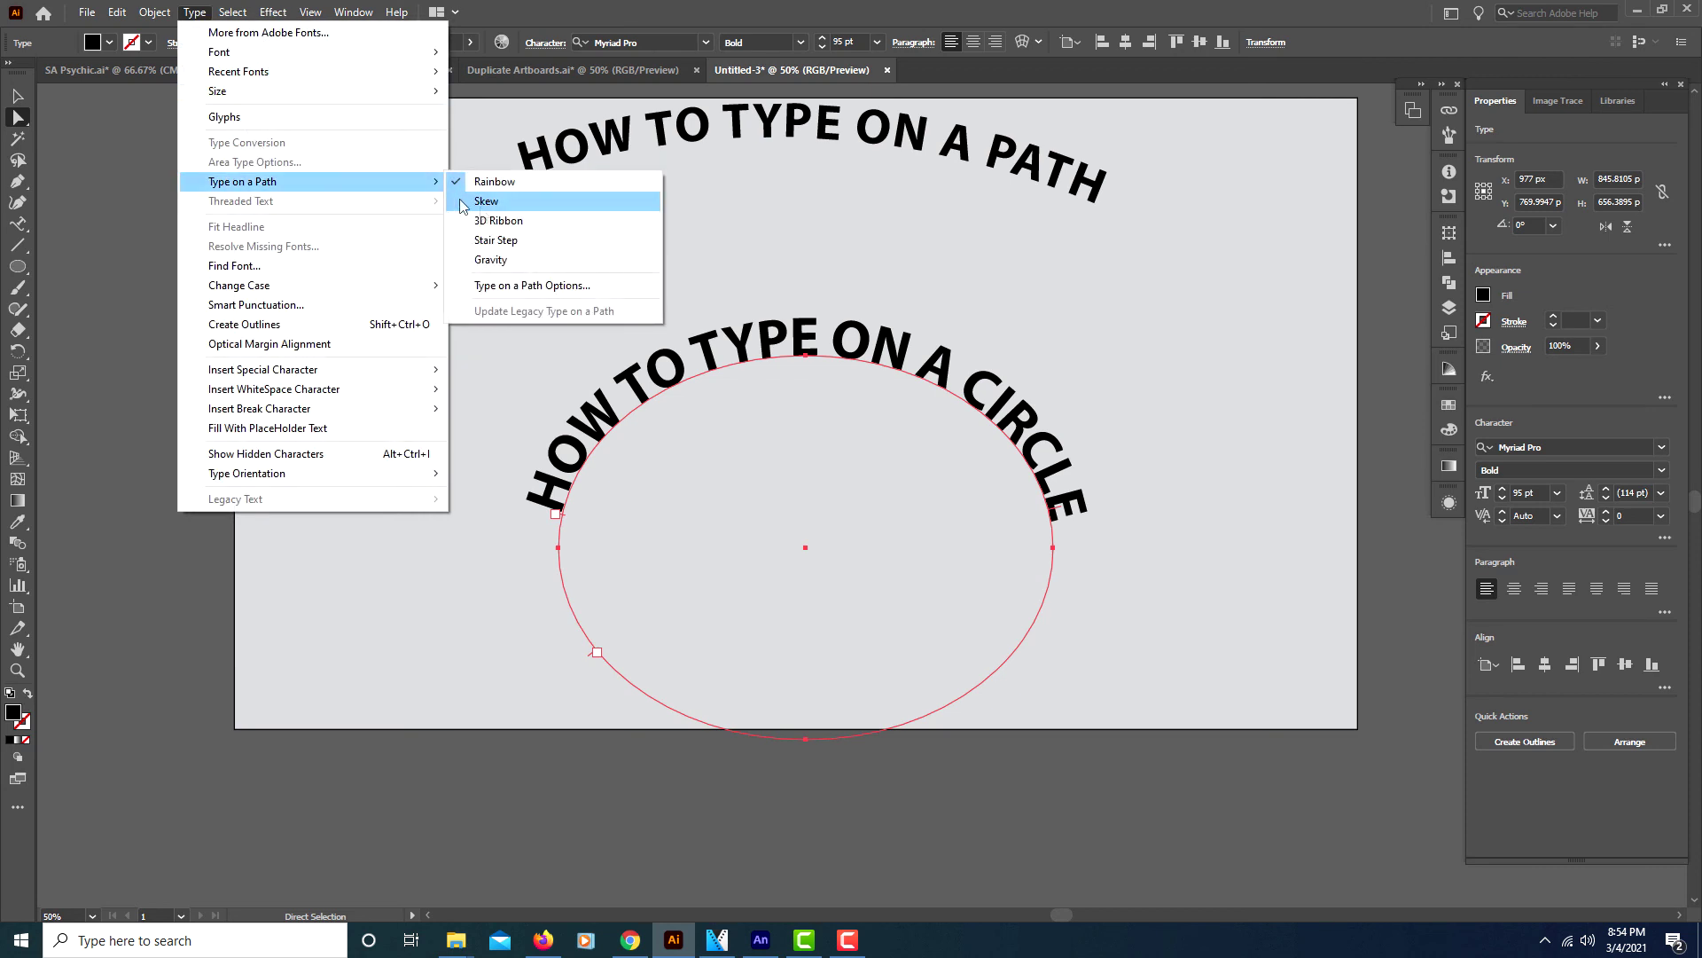
pyautogui.click(524, 285)
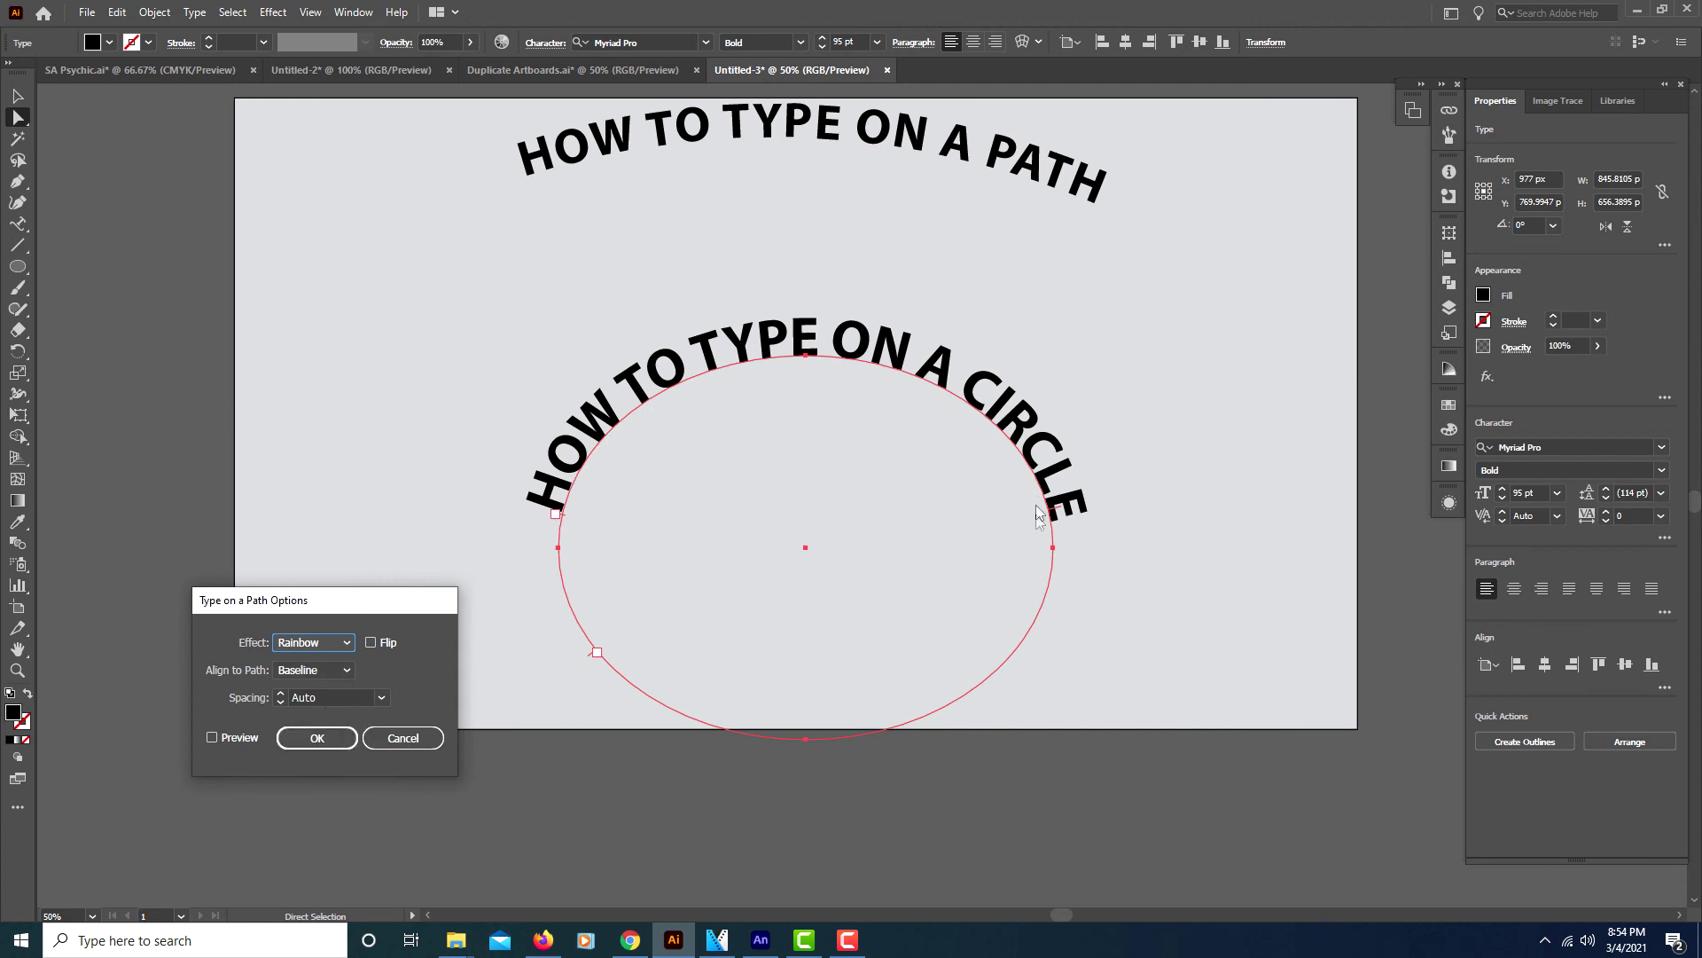
pyautogui.click(347, 670)
pyautogui.click(326, 728)
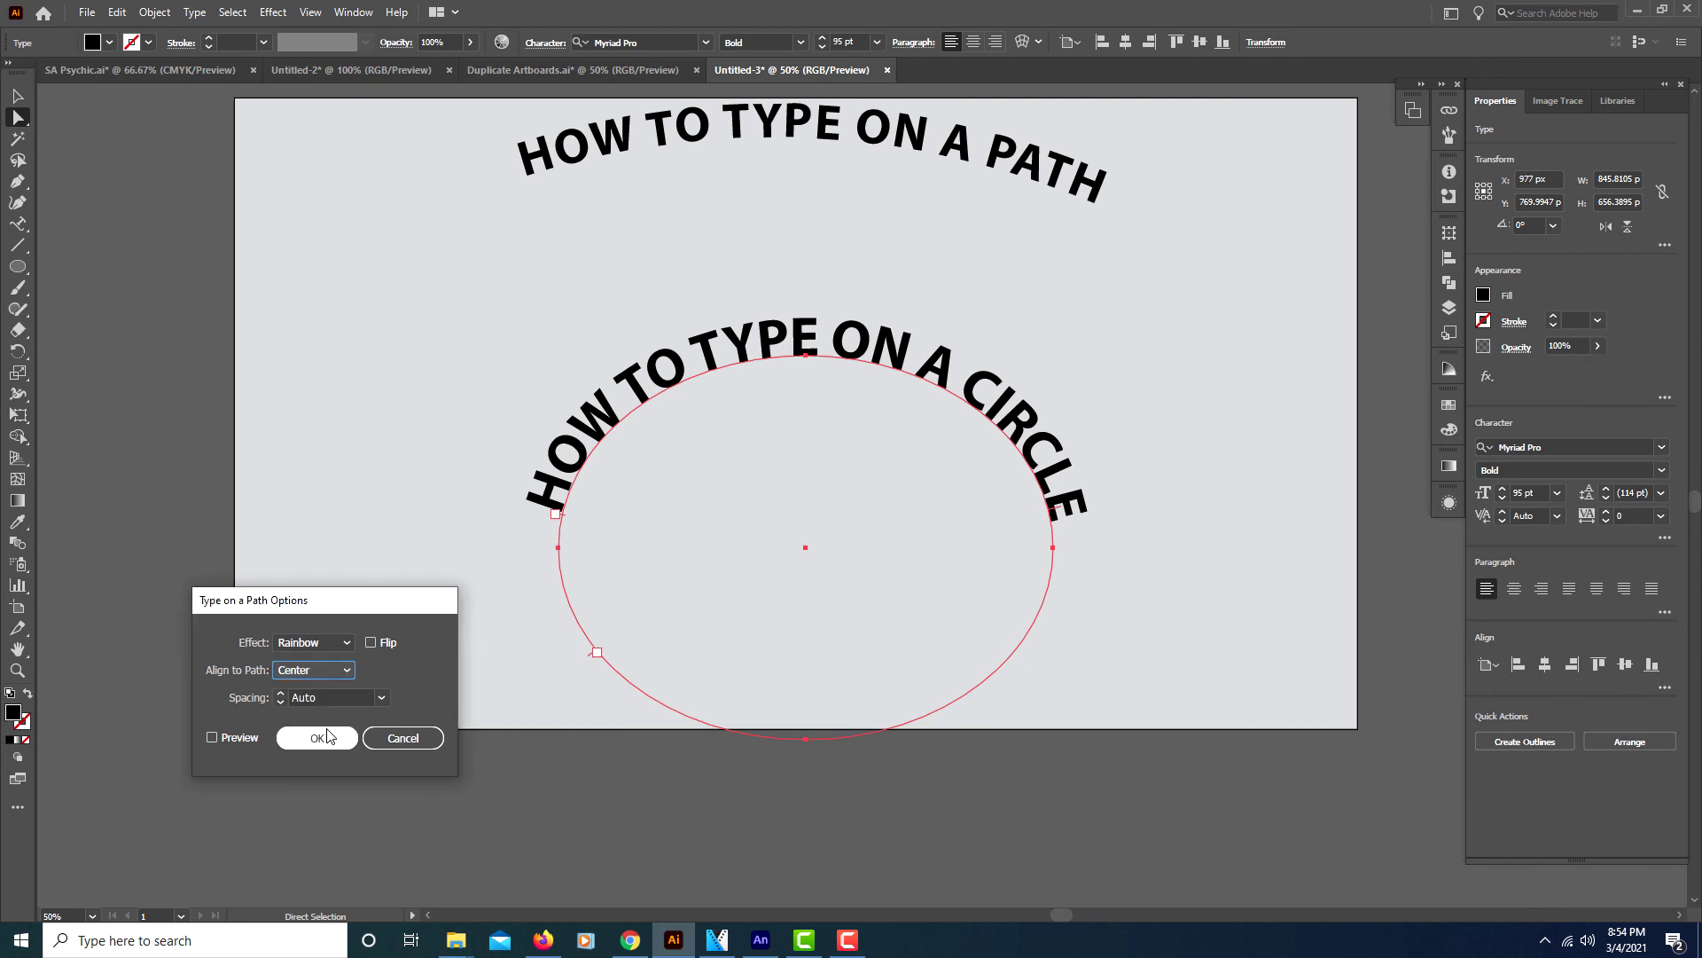
pyautogui.click(213, 737)
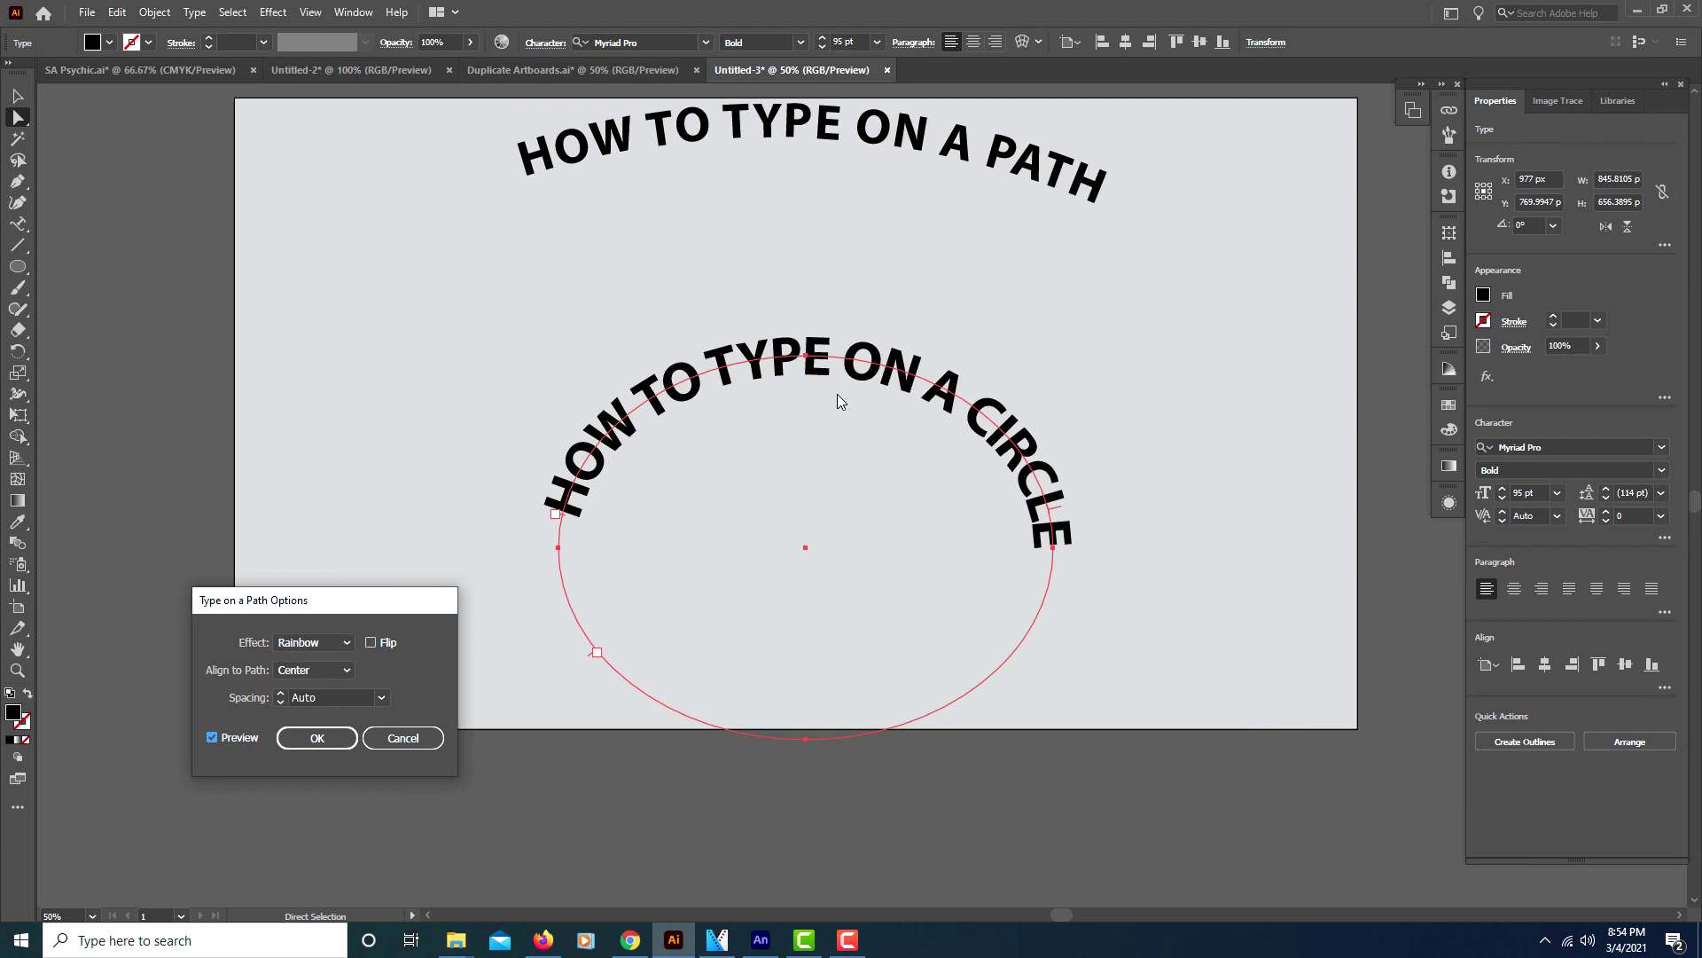
# Preview the ellipse text aligned to the path's Descender and to its Ascender.
pyautogui.click(345, 671)
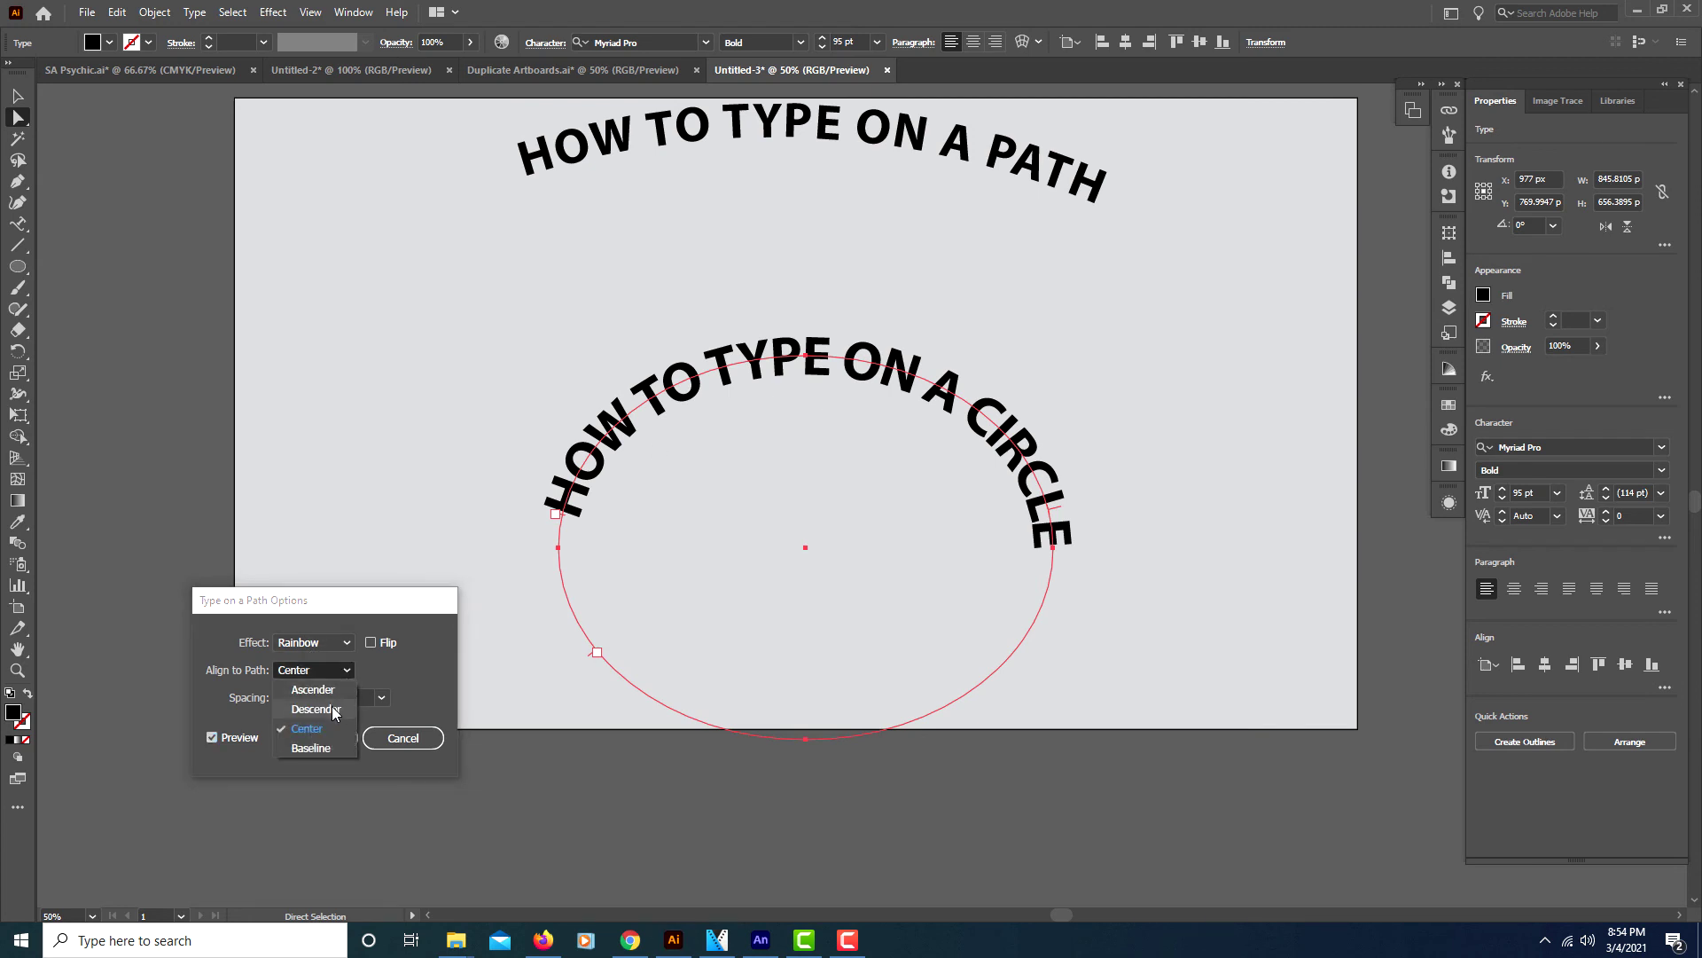
pyautogui.click(333, 710)
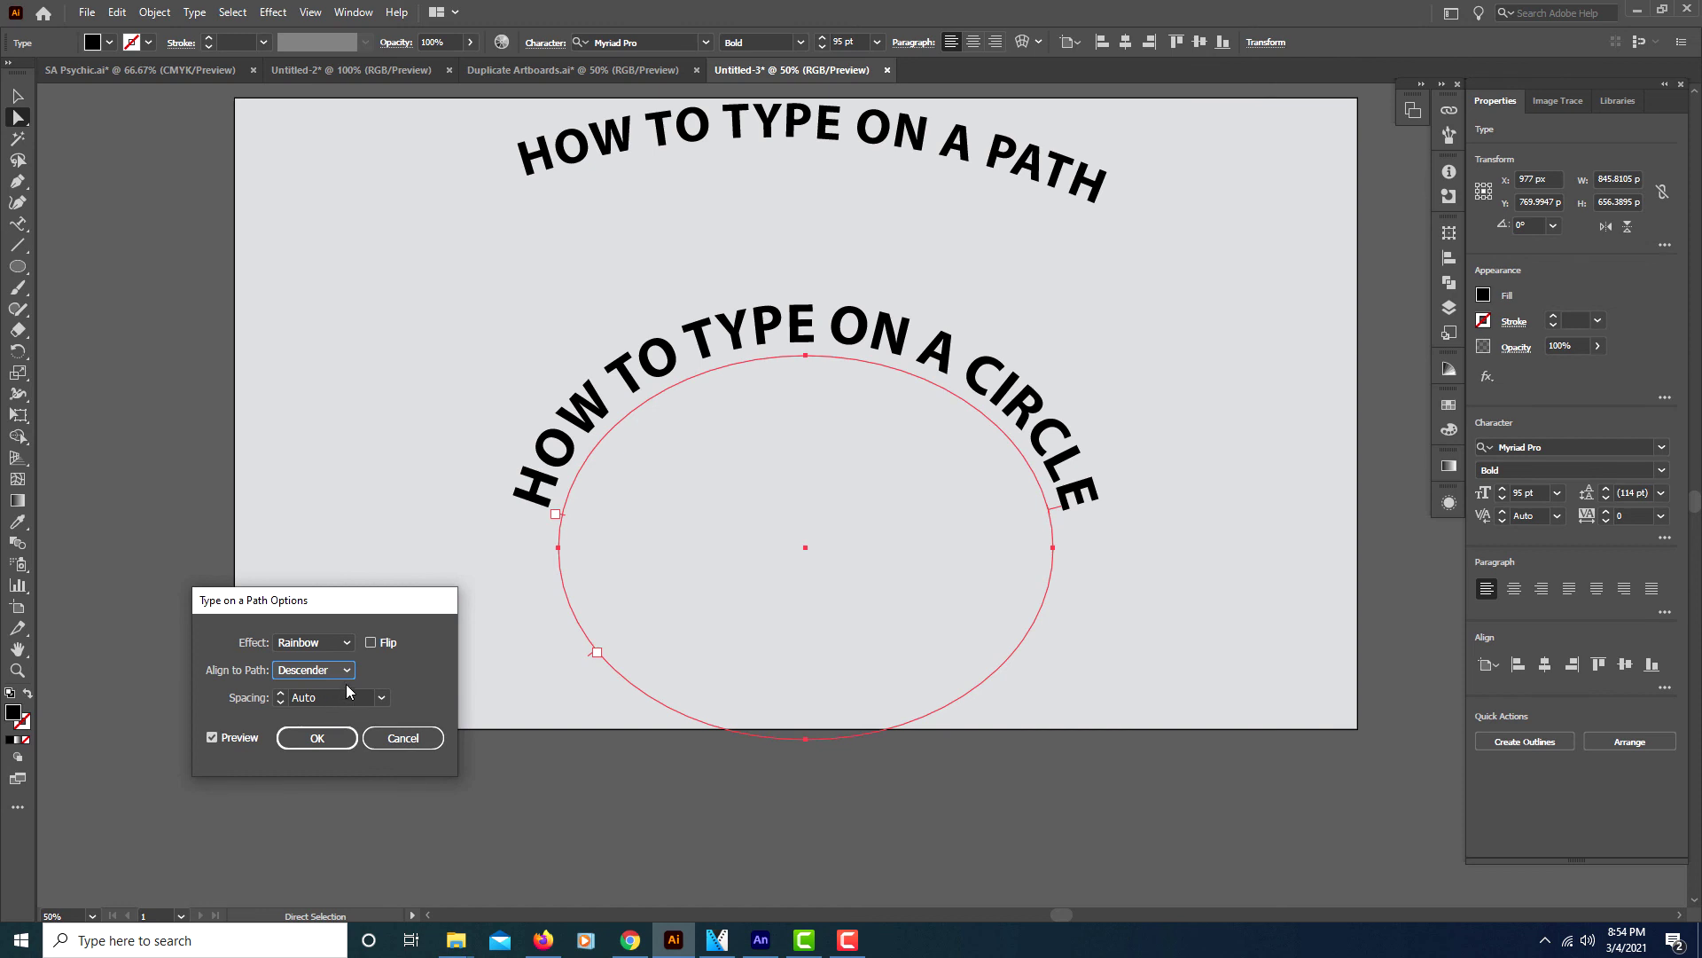
pyautogui.click(347, 674)
pyautogui.click(329, 689)
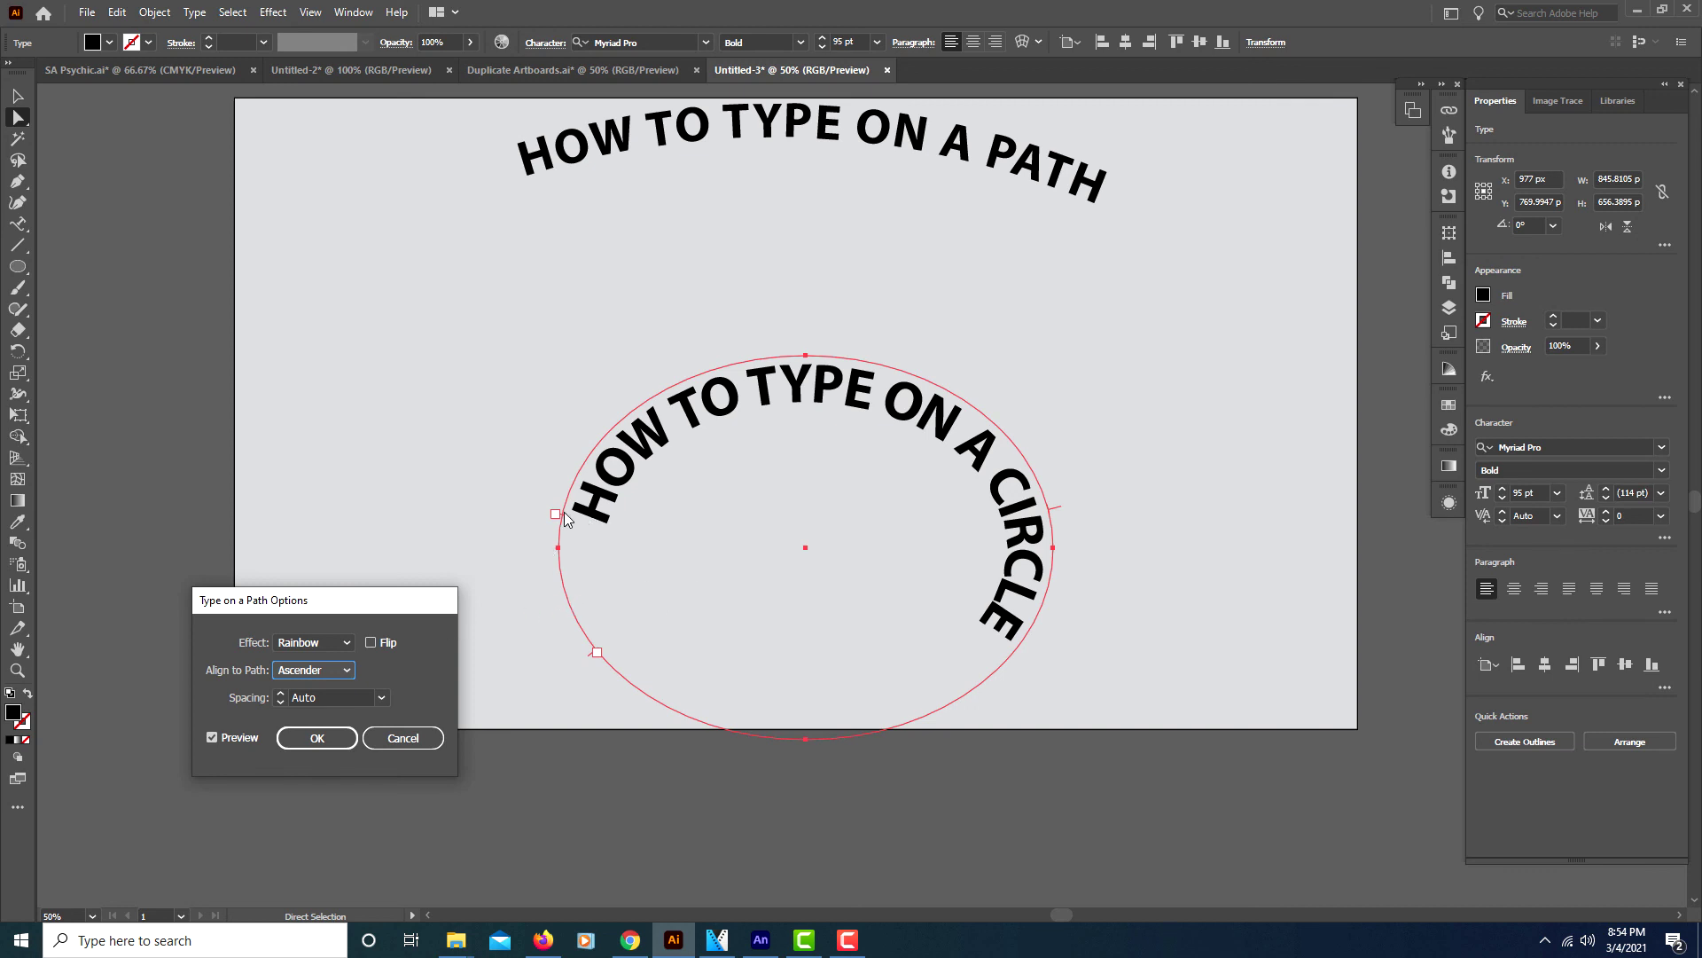
# Set the ellipse text's path alignment to Center, apply the options and deselect the text.
pyautogui.click(350, 671)
pyautogui.click(306, 729)
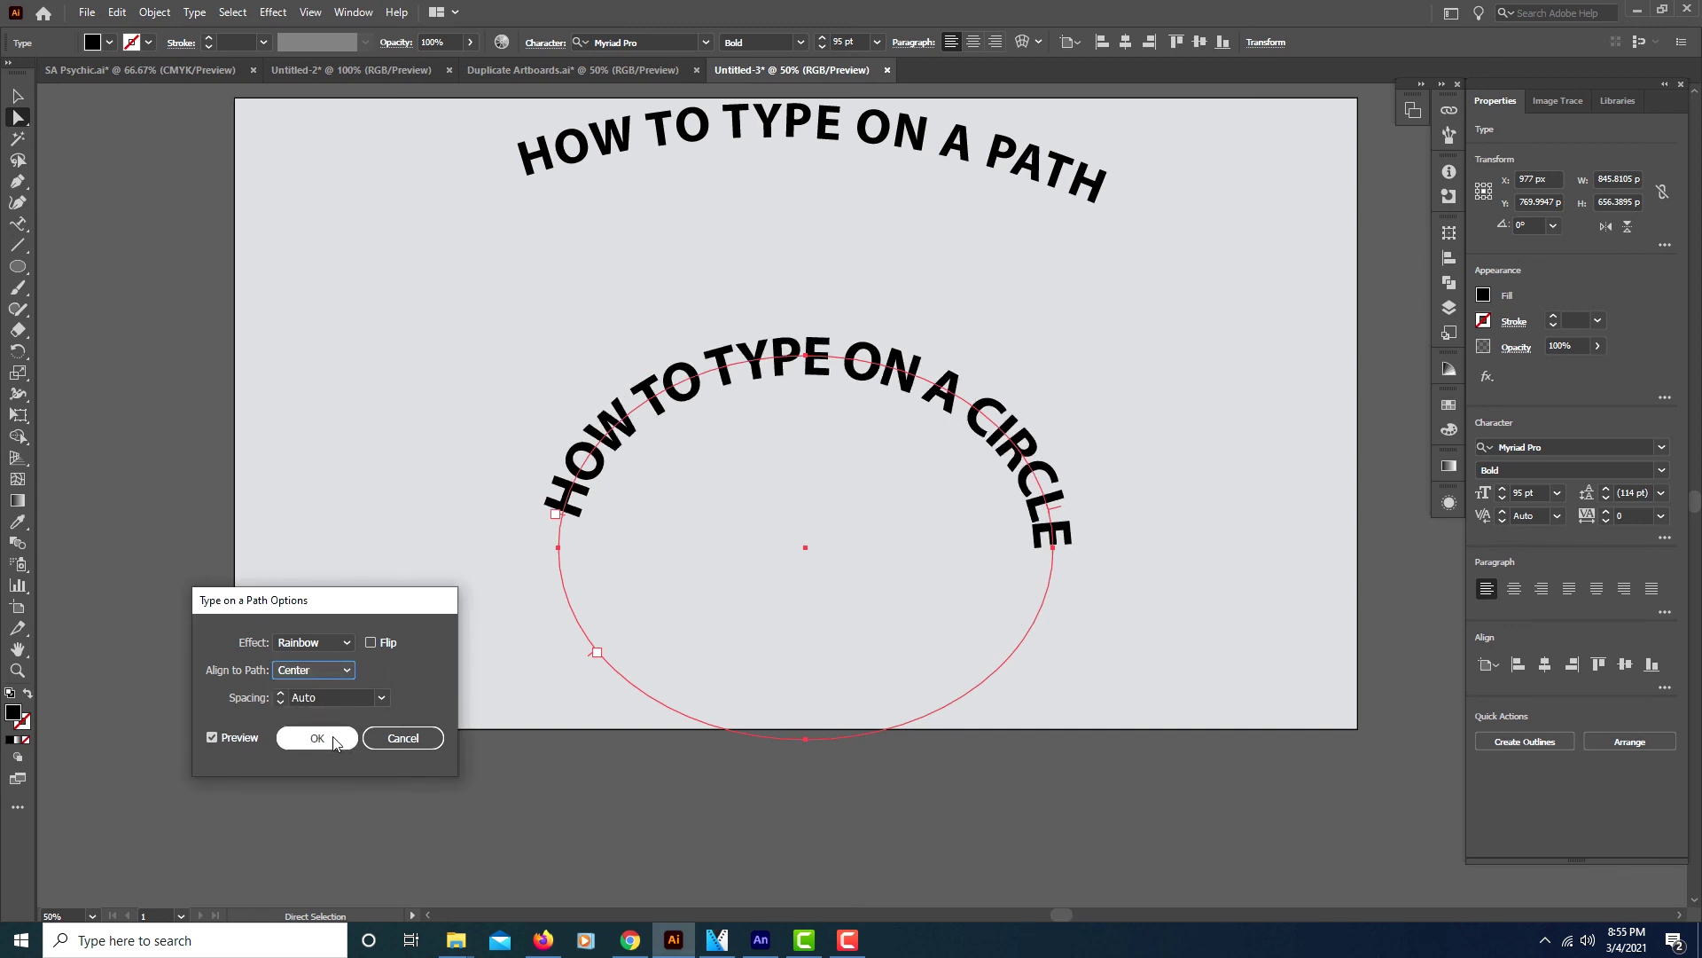
pyautogui.click(334, 739)
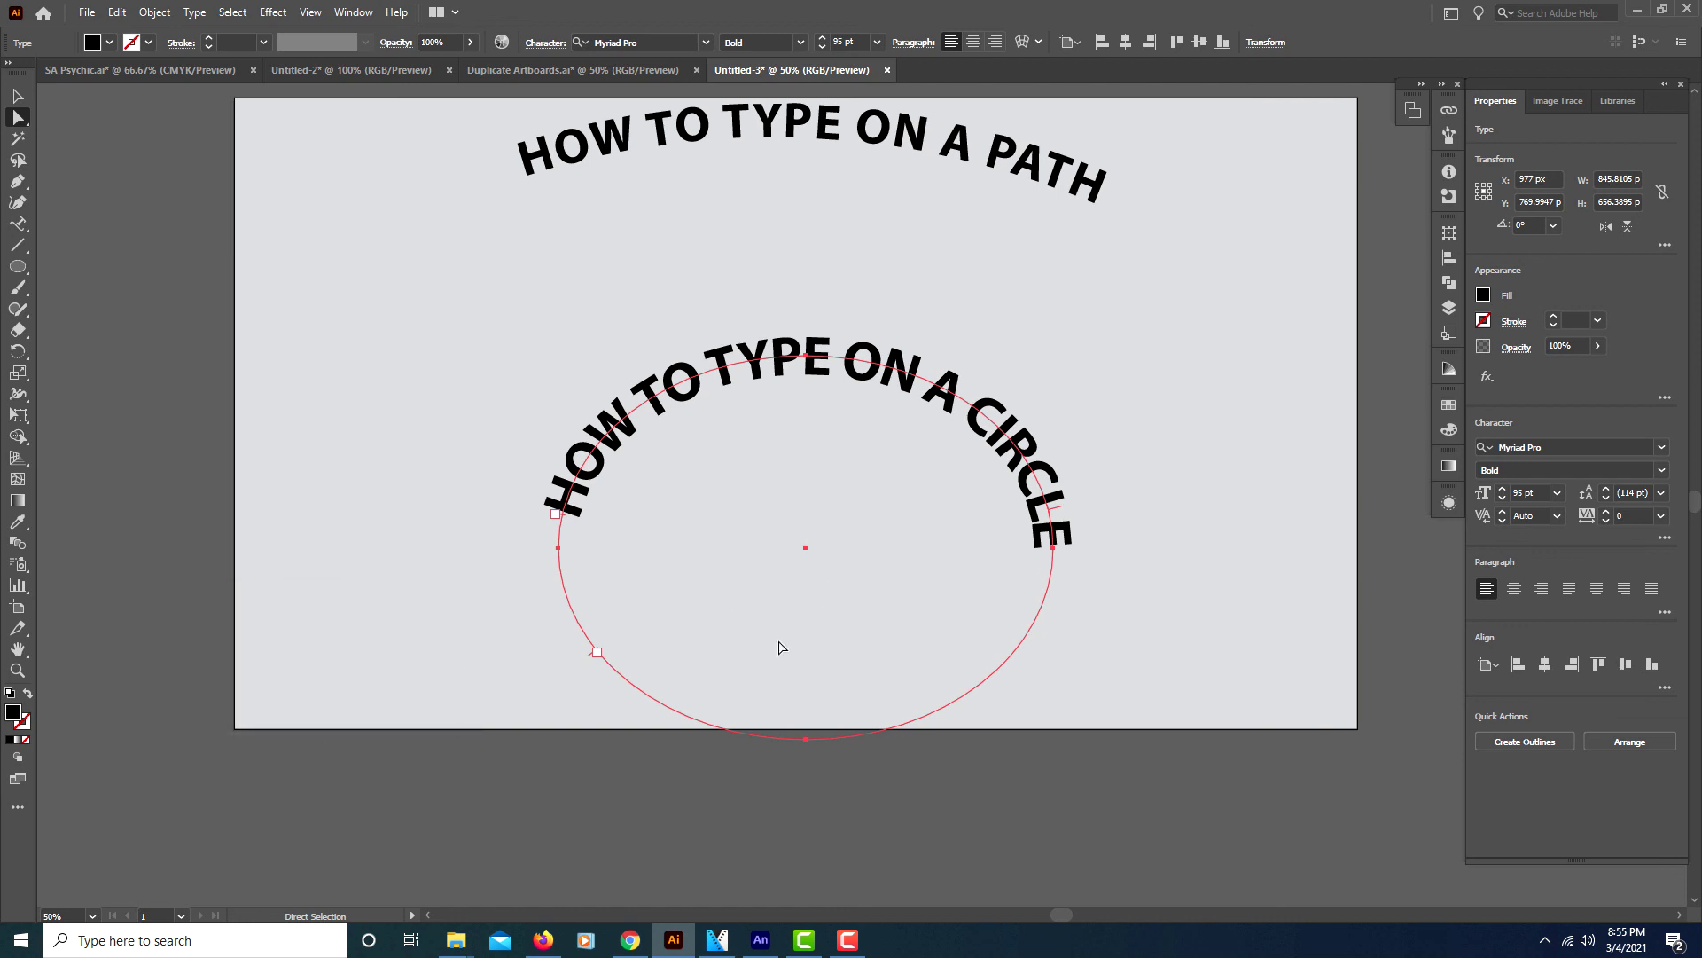
pyautogui.press('v')
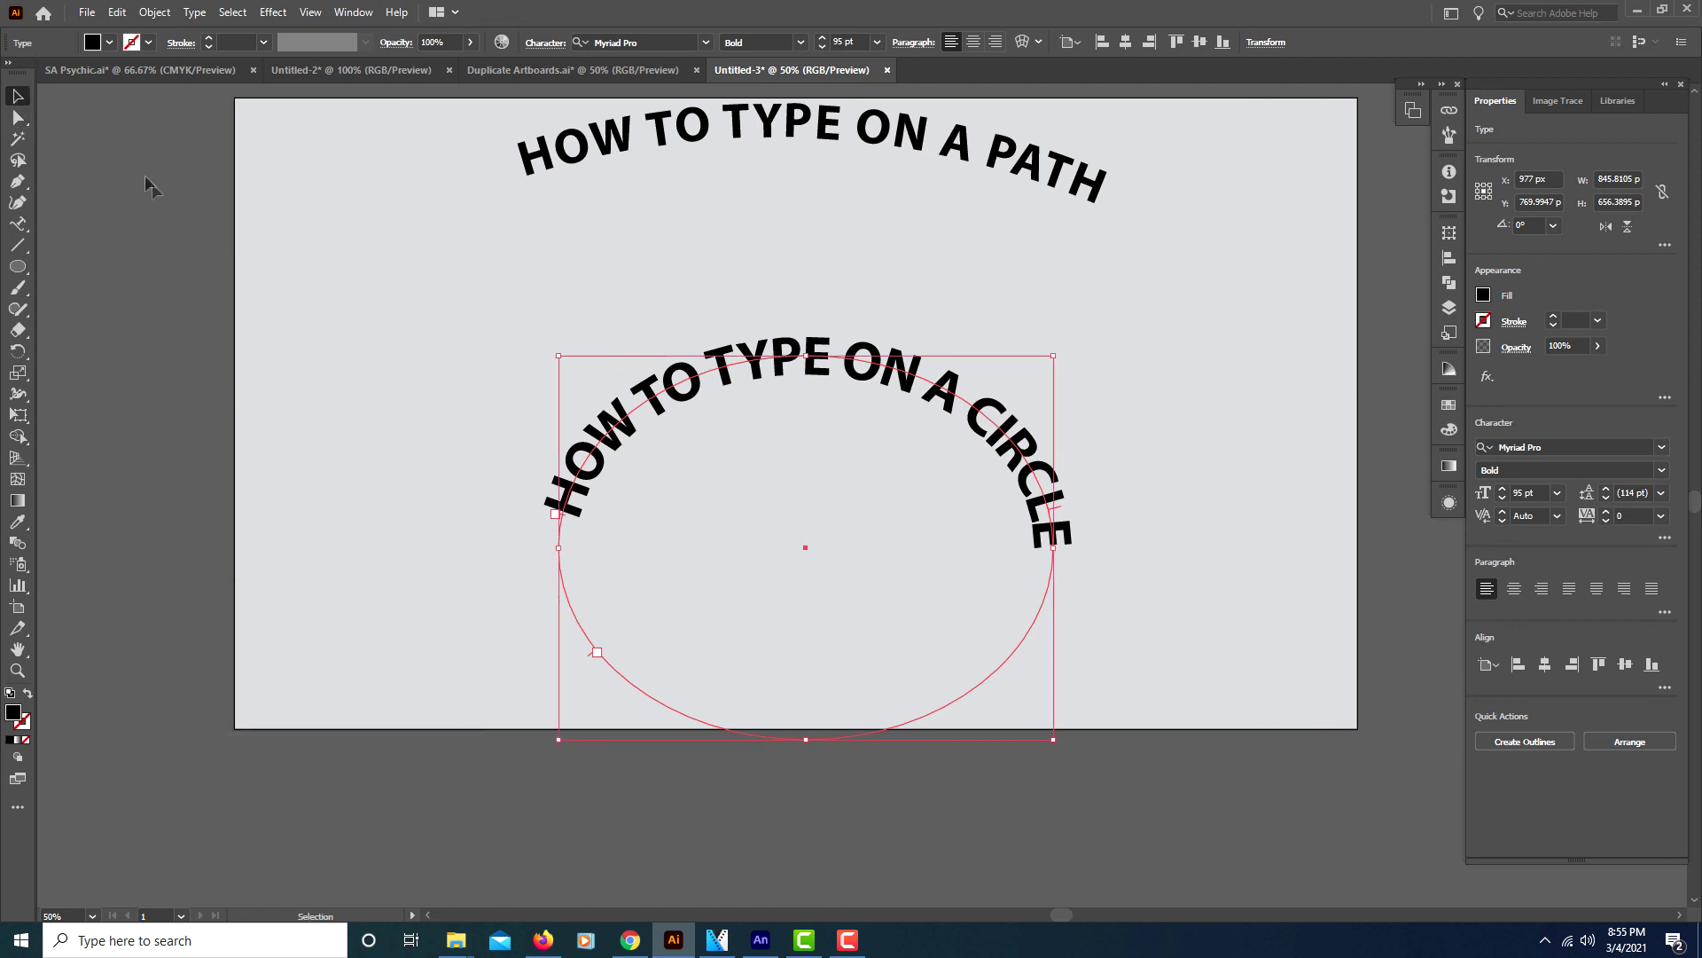
pyautogui.click(257, 264)
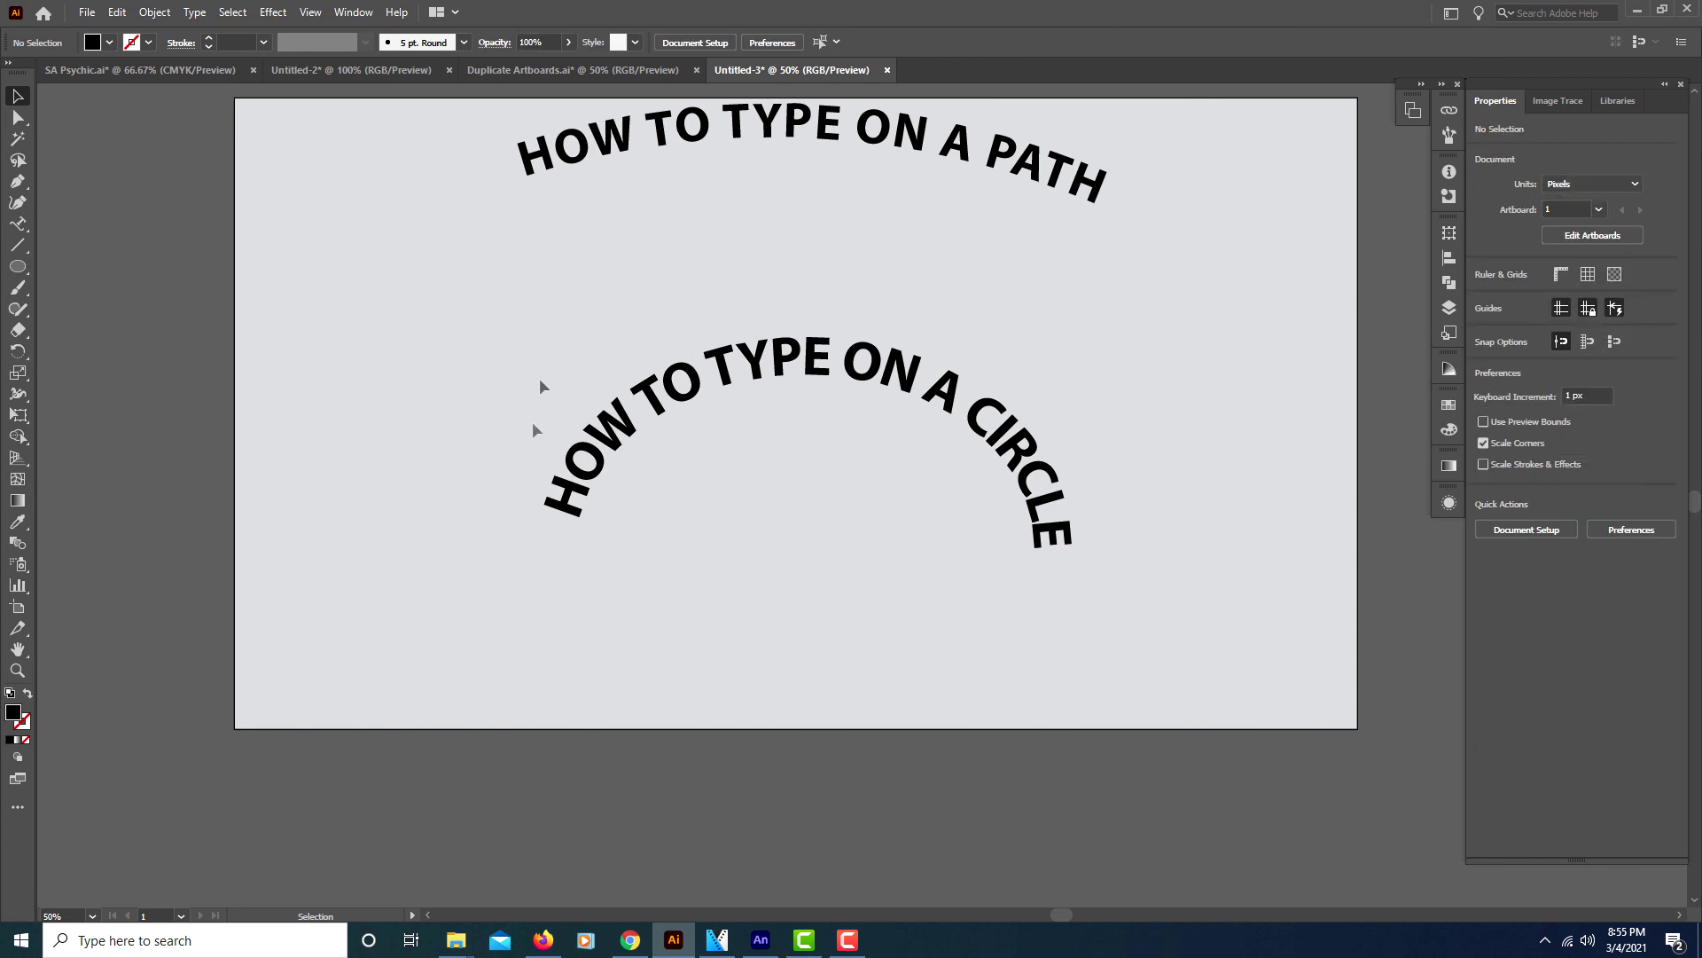